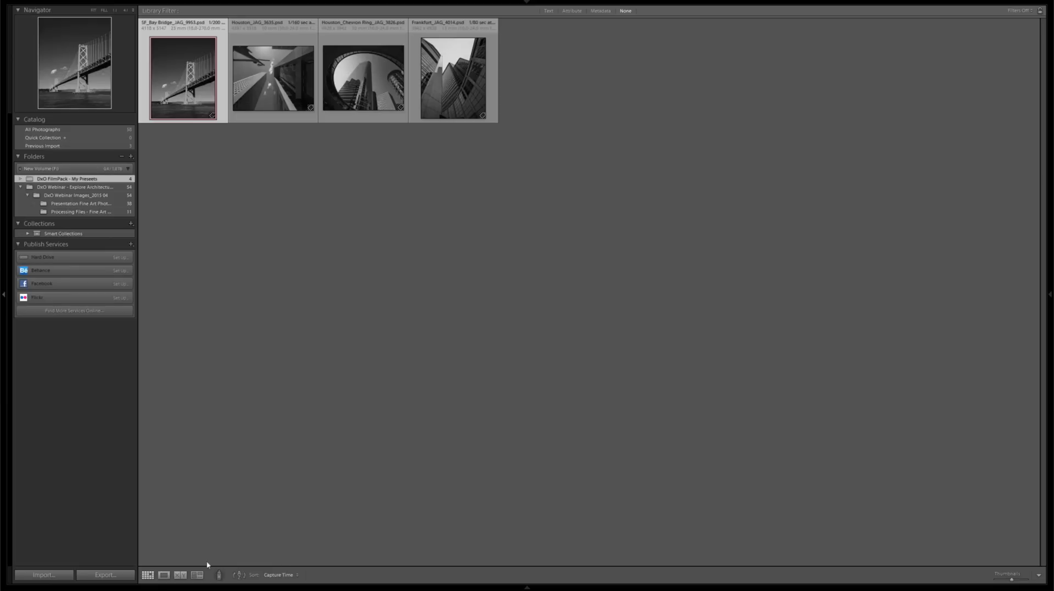
Switch from Lightroom to Photoshop, where the SF_Bay Bridge image is open
{"action": "key", "text": "shift+f"}
{"action": "mouse_move", "coordinate": [316, 586]}
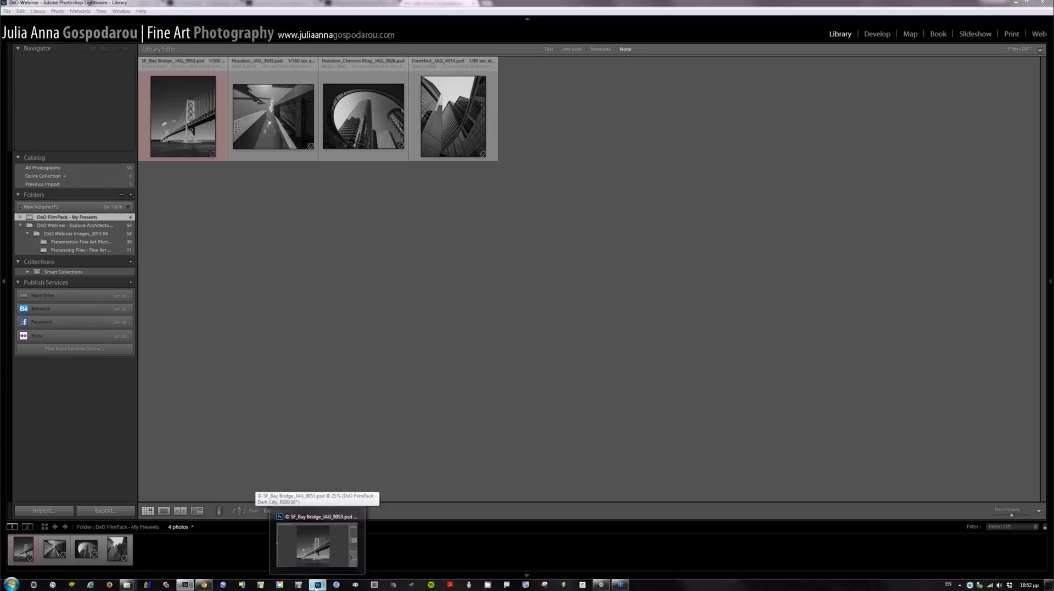
{"action": "left_click", "coordinate": [316, 545]}
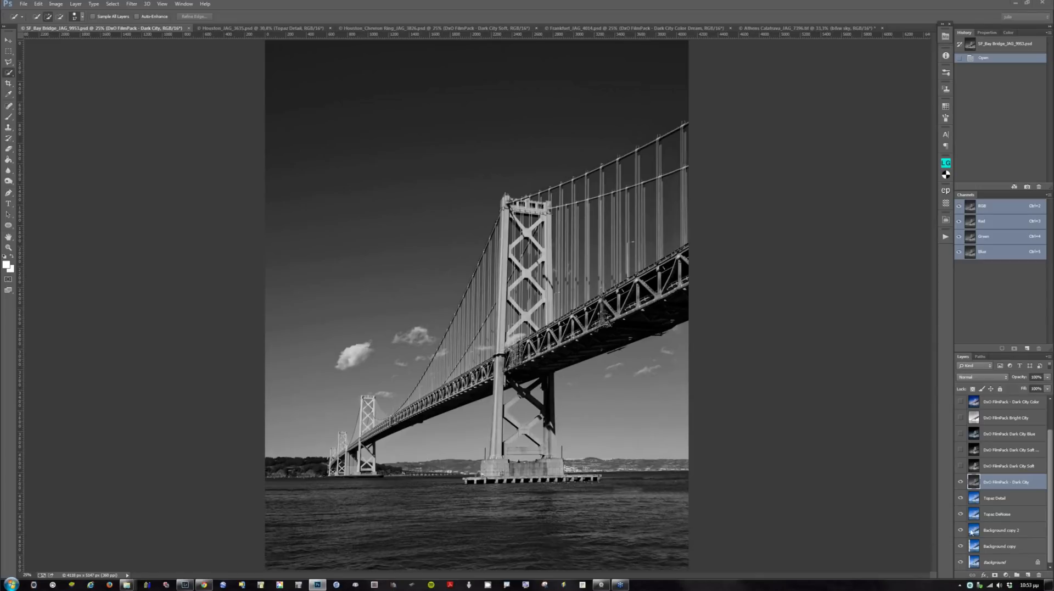
Show the Bay Bridge image's hidden DxO FilmPack layers one after another, from Dark City Soft up to the topmost Dark City Color variant
{"action": "left_click", "coordinate": [960, 466]}
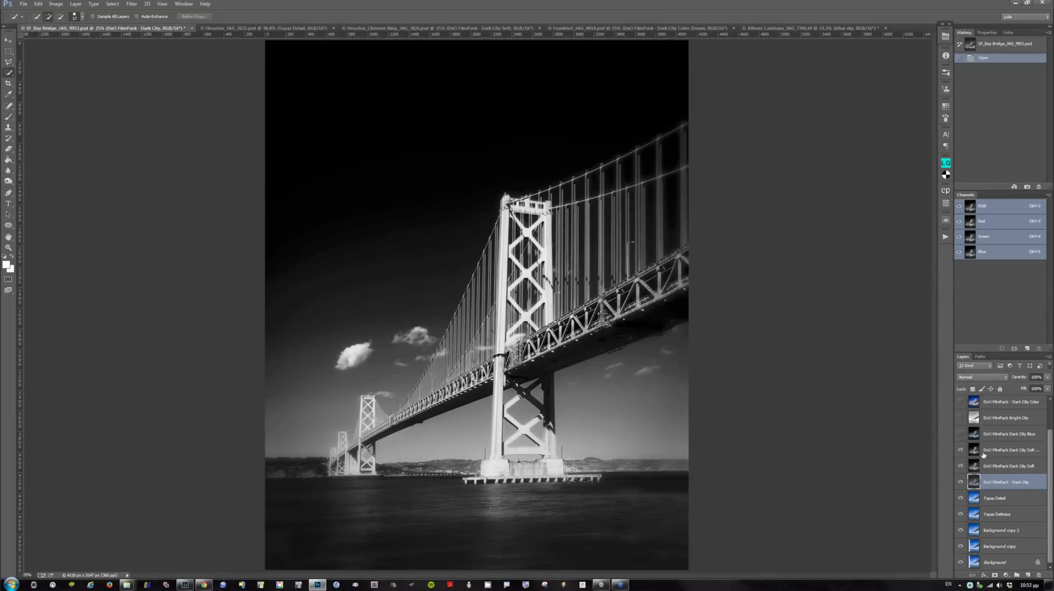
{"action": "left_click", "coordinate": [960, 433]}
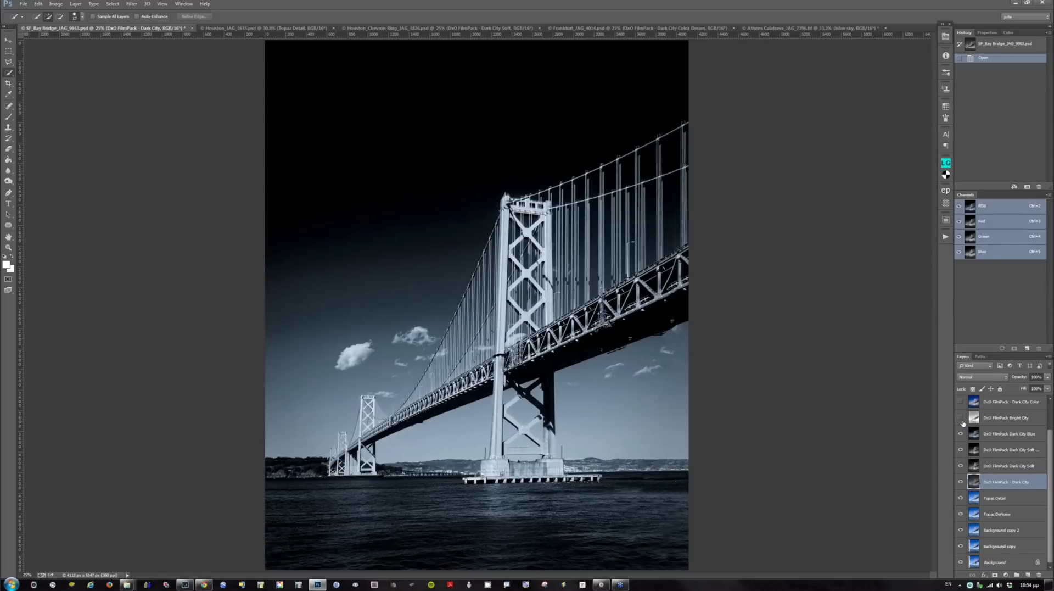
{"action": "left_click", "coordinate": [961, 420]}
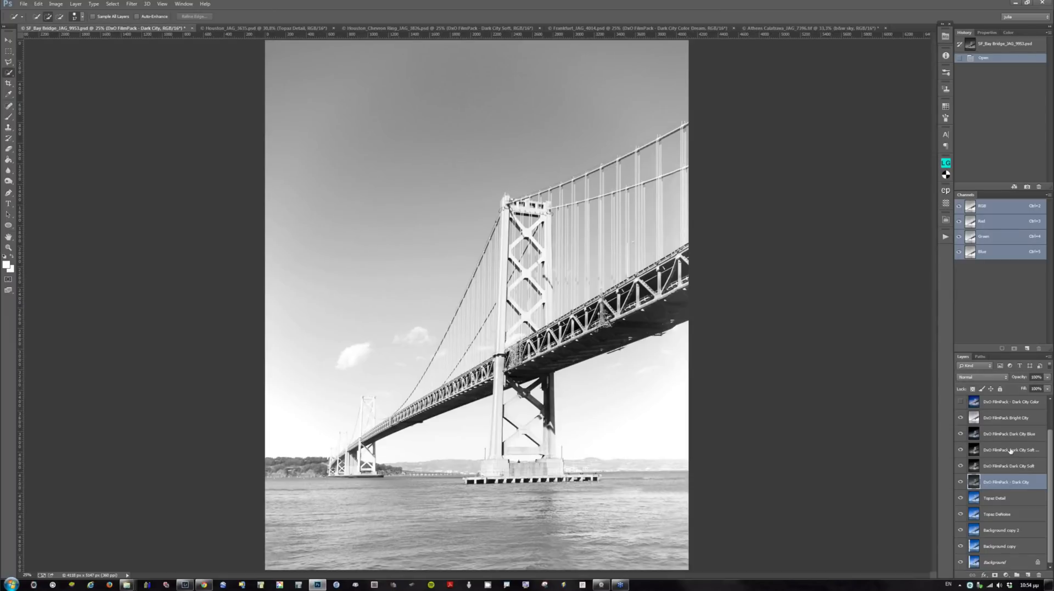
{"action": "scroll", "coordinate": [1010, 444], "scroll_direction": "up", "scroll_amount": 2}
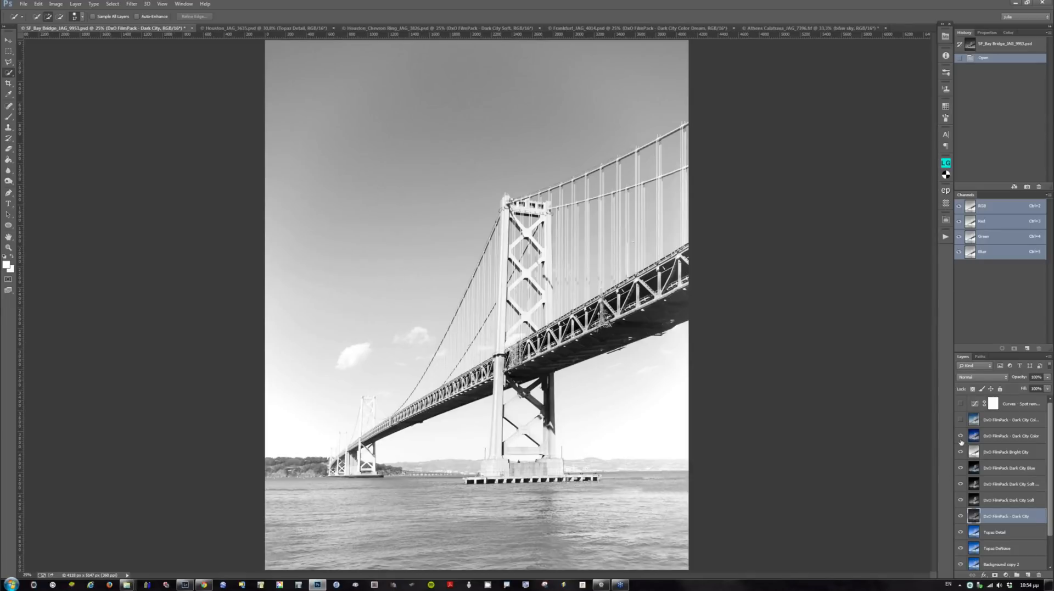
{"action": "left_click", "coordinate": [961, 420]}
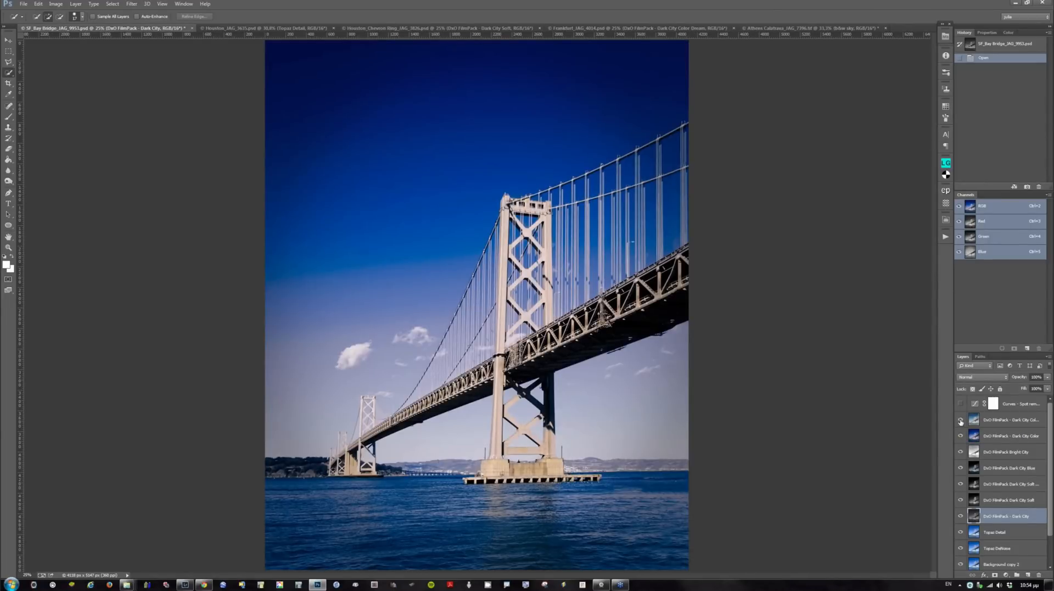
{"action": "left_click", "coordinate": [960, 420]}
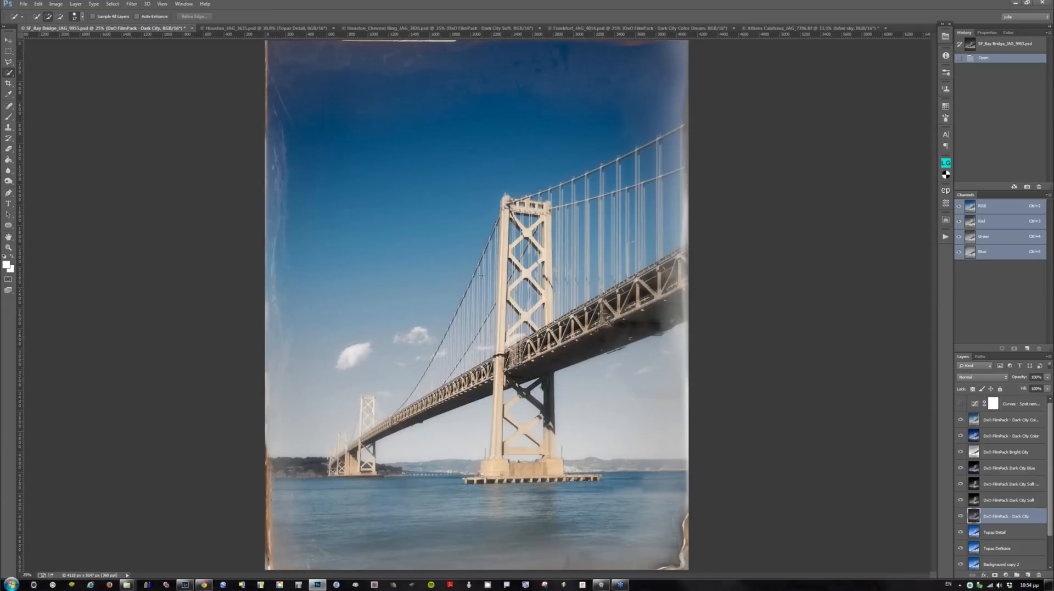
In the first Houston image, show the hidden DxO FilmPack layers in turn, from Dark City Soft up to the topmost Dark City layer
{"action": "left_click", "coordinate": [232, 29]}
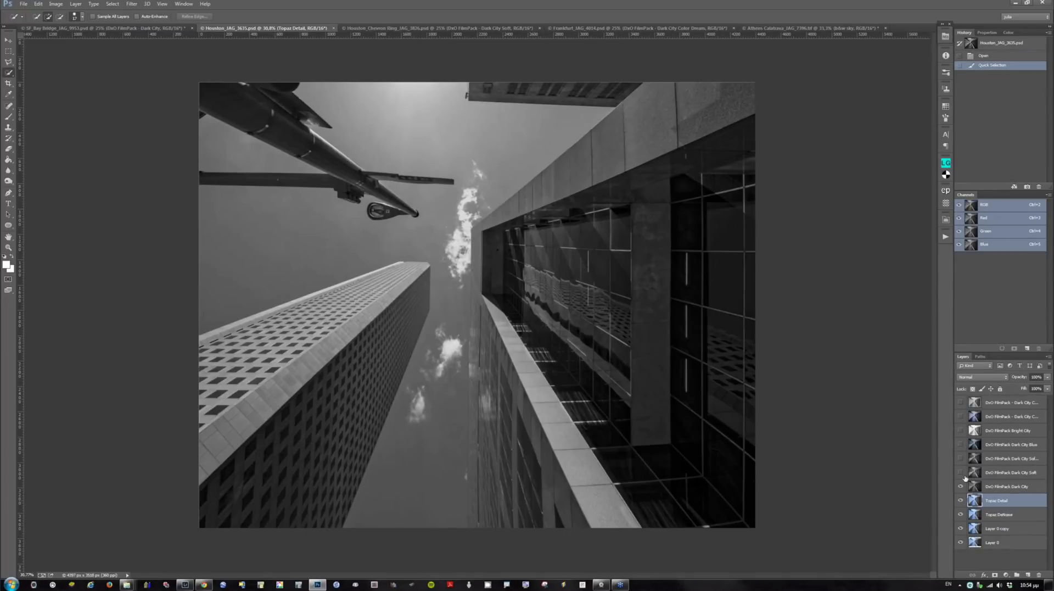
{"action": "left_click", "coordinate": [961, 473]}
{"action": "left_click_drag", "start_coordinate": [960, 458], "coordinate": [960, 446]}
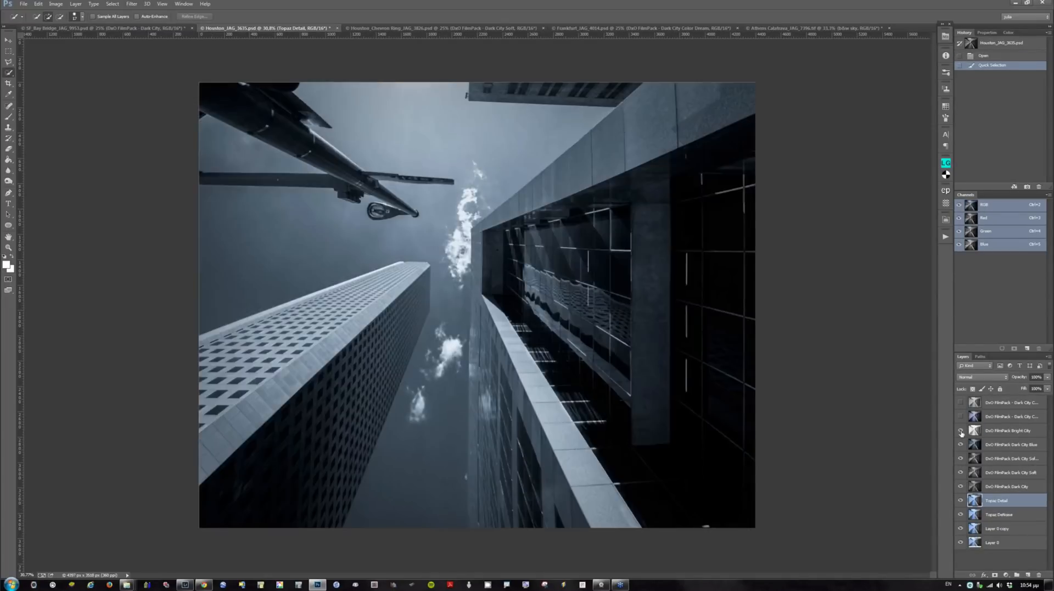
{"action": "left_click", "coordinate": [960, 431]}
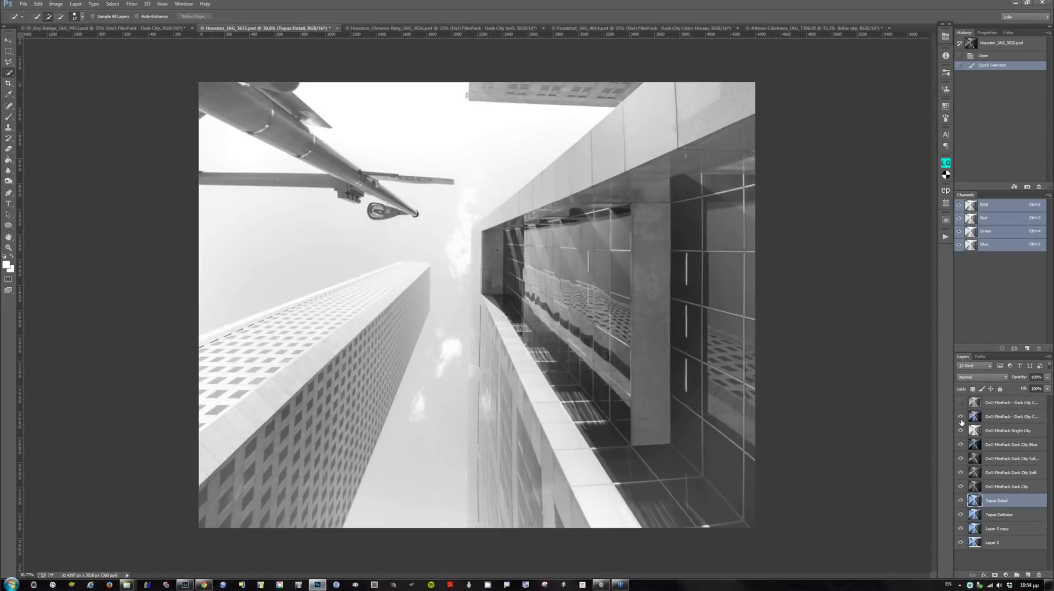
{"action": "left_click", "coordinate": [960, 402]}
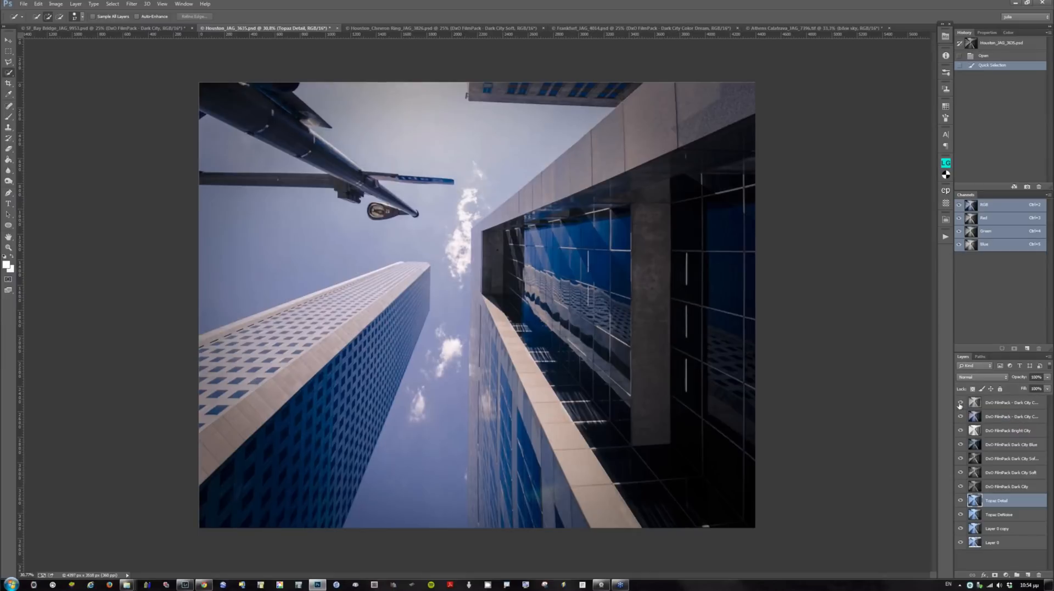
{"action": "left_click", "coordinate": [960, 404]}
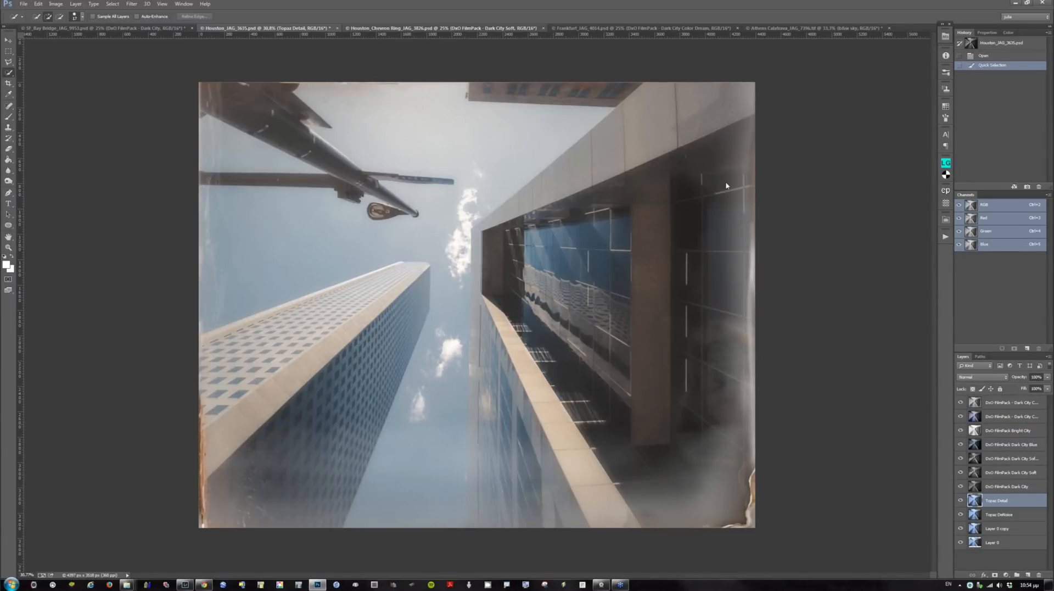
Show all remaining hidden DxO FilmPack layers in the Houston_Chevron Ring image and in the Frankfurt image
{"action": "key", "text": "ctrl+Tab"}
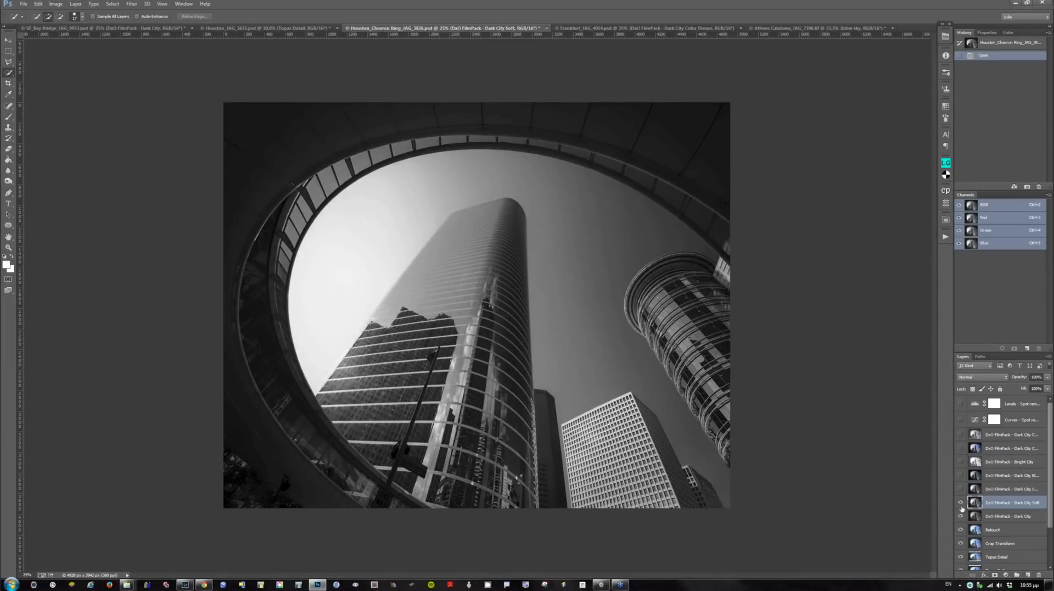
{"action": "left_click_drag", "start_coordinate": [961, 489], "coordinate": [961, 438]}
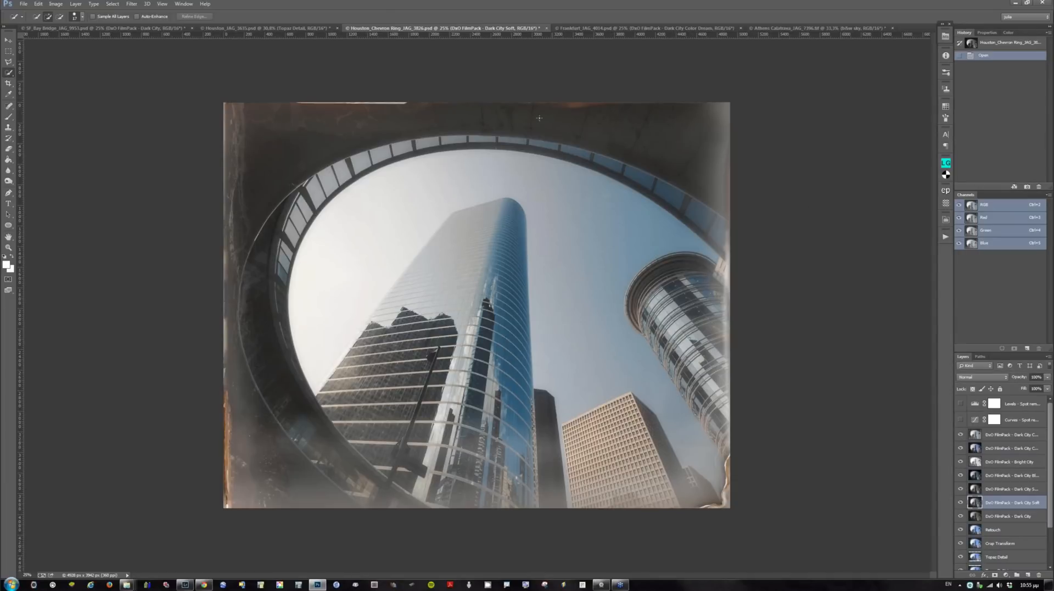
{"action": "left_click", "coordinate": [603, 28]}
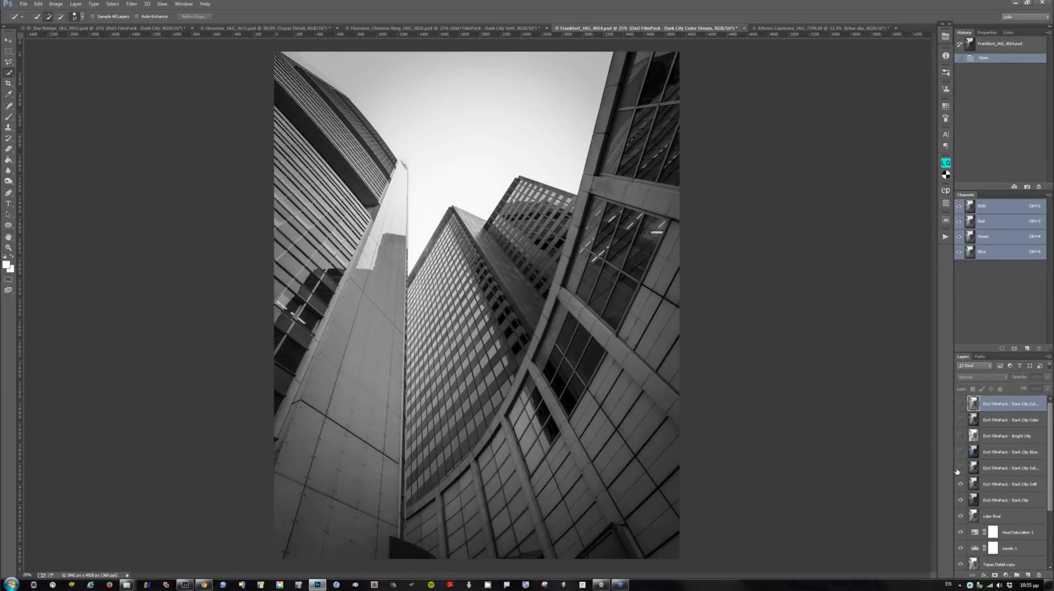
{"action": "left_click_drag", "start_coordinate": [957, 471], "coordinate": [961, 403]}
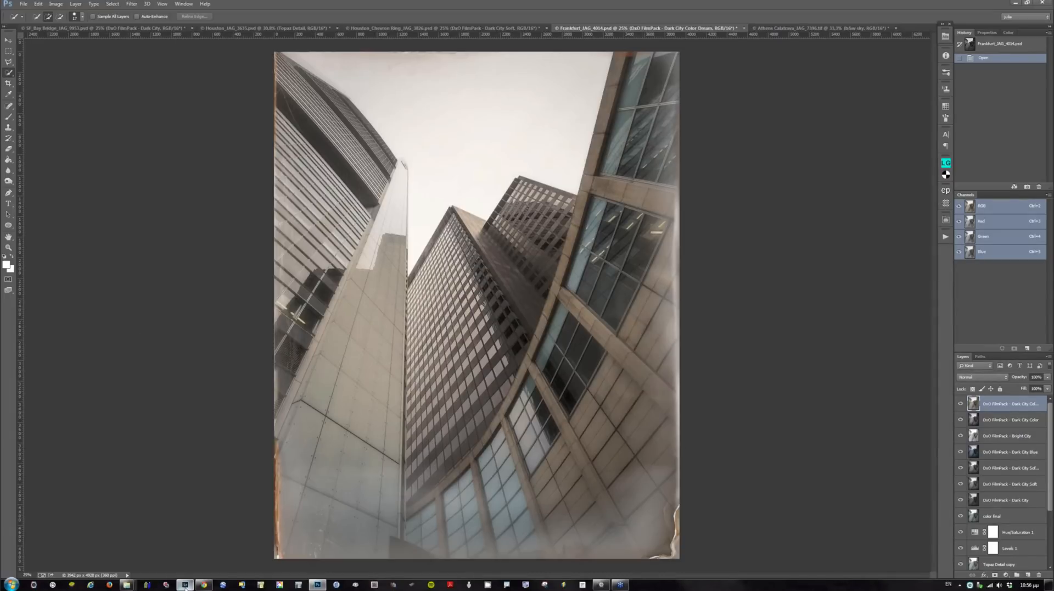
Switch back to Lightroom and open the Processing Files - Fine Art Architecture folder
{"action": "mouse_move", "coordinate": [185, 587]}
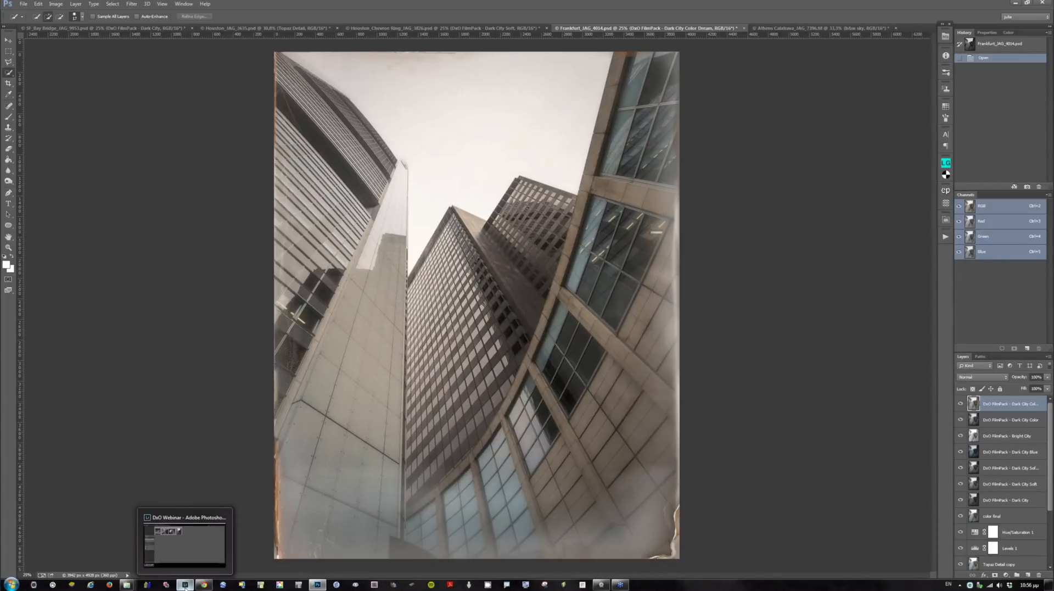
{"action": "left_click", "coordinate": [185, 585]}
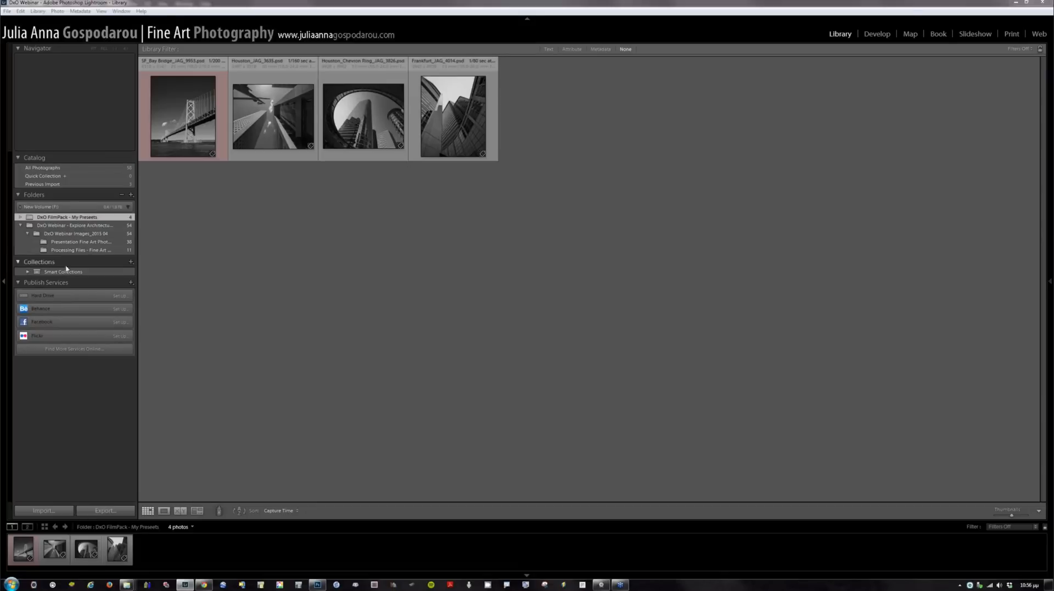
{"action": "left_click", "coordinate": [75, 235]}
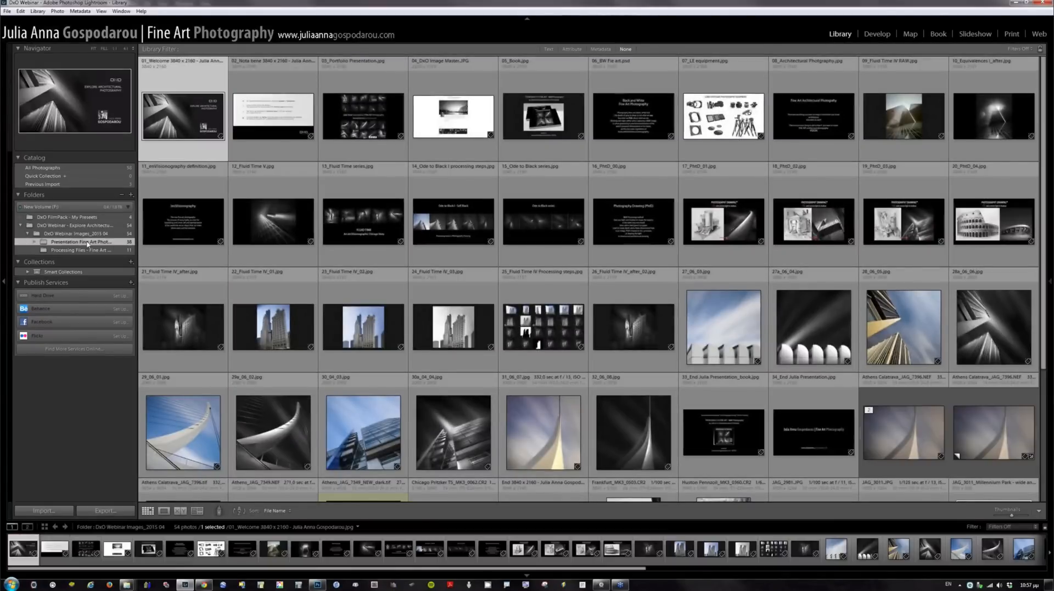
{"action": "left_click", "coordinate": [80, 250]}
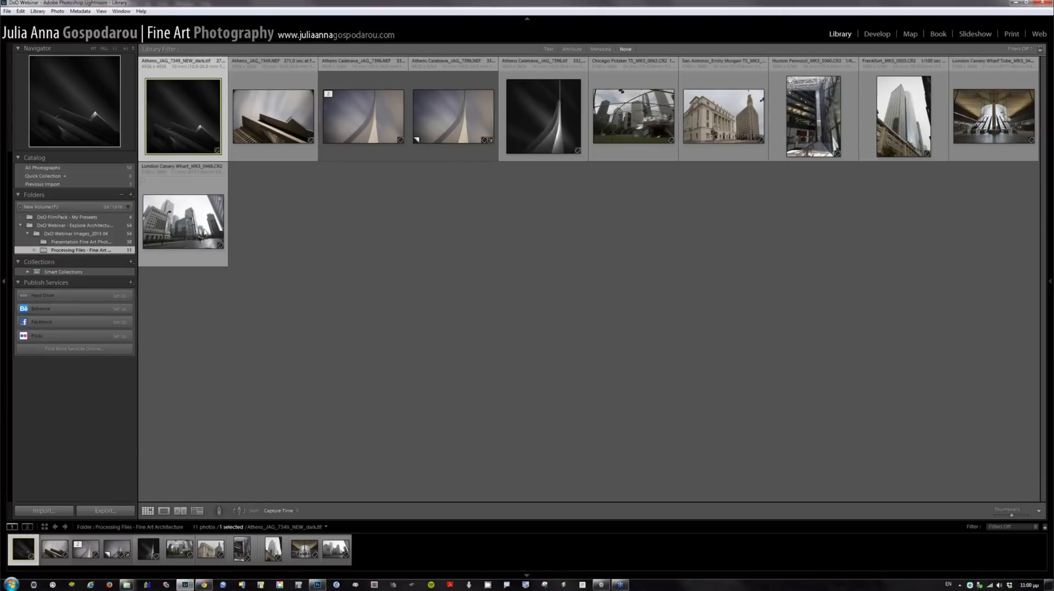
Transfer the London Canary Wharf raw photo to DxO OpticsPro 10 with the Lightroom plug-in
{"action": "left_click", "coordinate": [199, 231]}
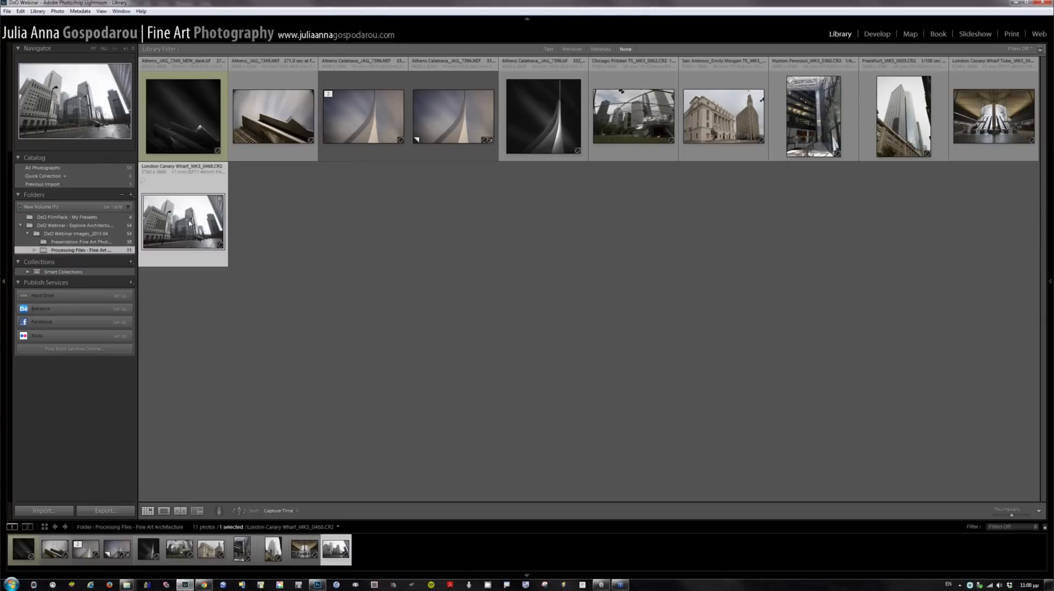
{"action": "right_click", "coordinate": [189, 221]}
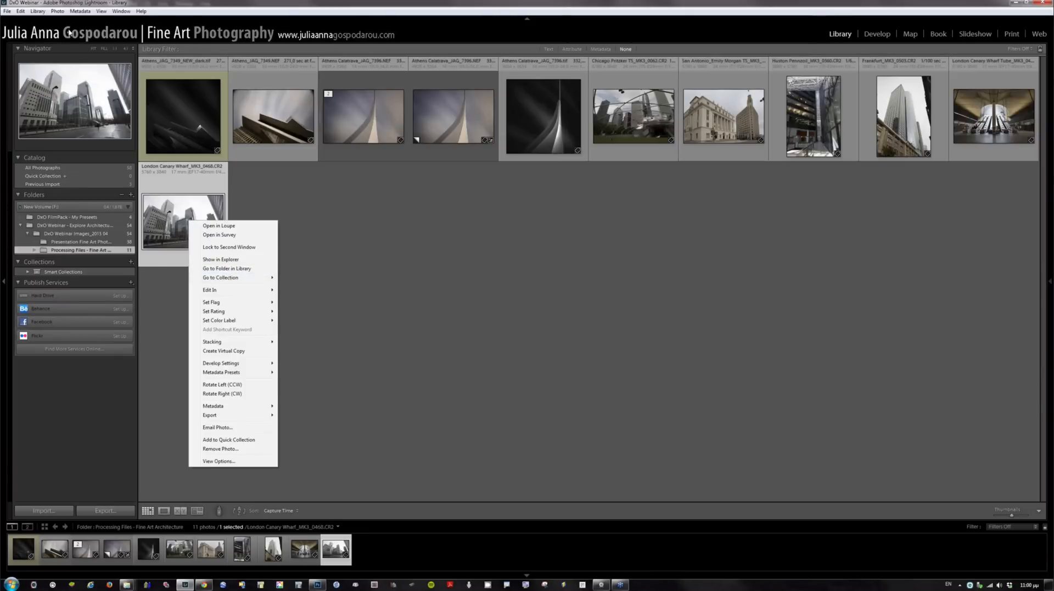
{"action": "left_click", "coordinate": [8, 12]}
{"action": "left_click", "coordinate": [7, 12]}
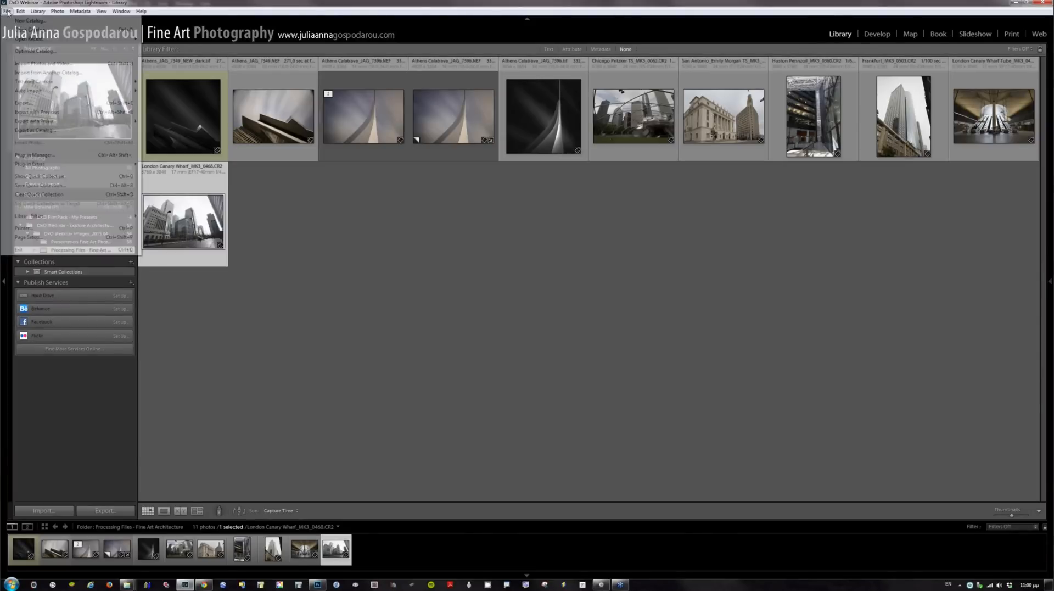
{"action": "mouse_move", "coordinate": [51, 41]}
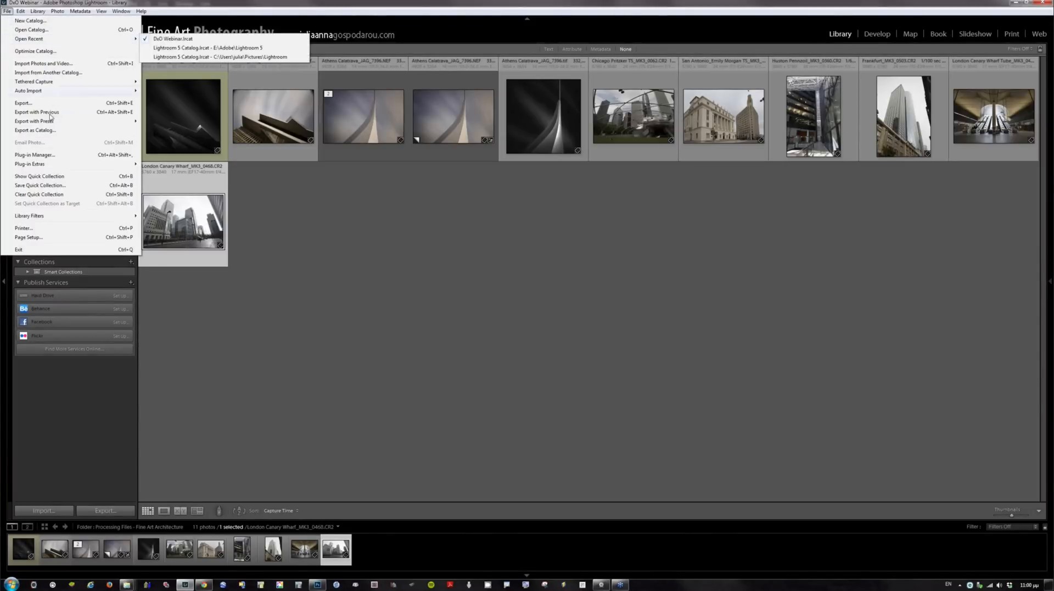
{"action": "mouse_move", "coordinate": [70, 167]}
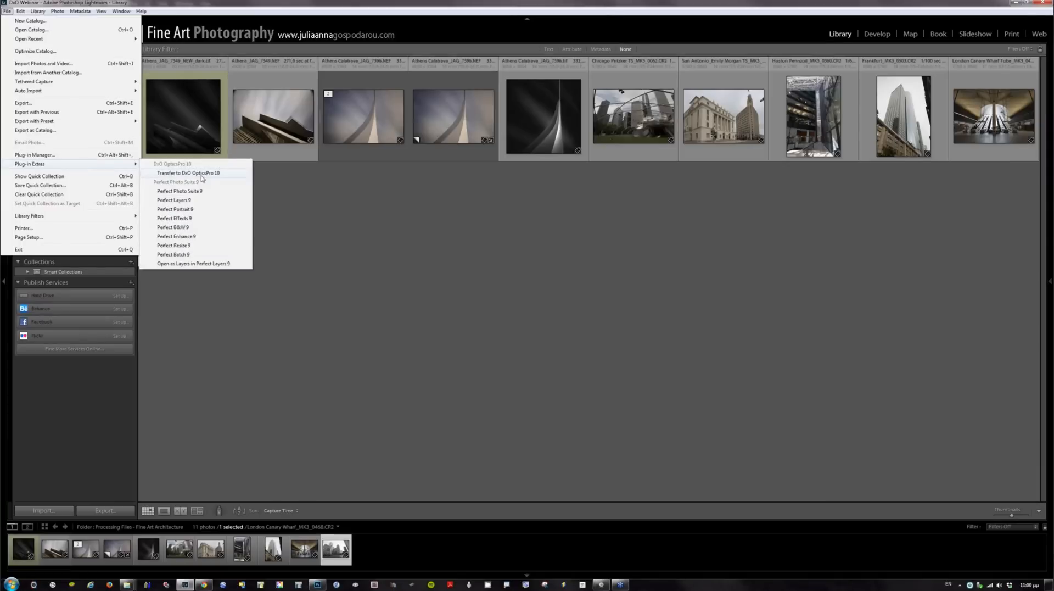
{"action": "left_click", "coordinate": [258, 194]}
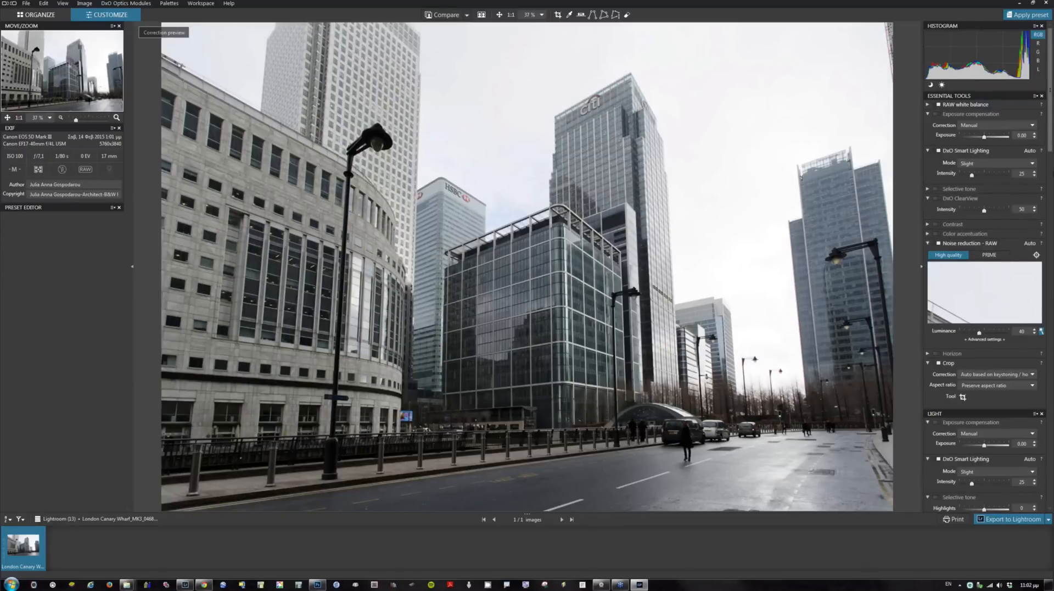
Look through the correction palettes from Essential Tools and Light through Color, Detail and Geometry to DxO ViewPoint and DxO FilmPack
{"action": "scroll", "coordinate": [987, 267], "scroll_direction": "down", "scroll_amount": 15}
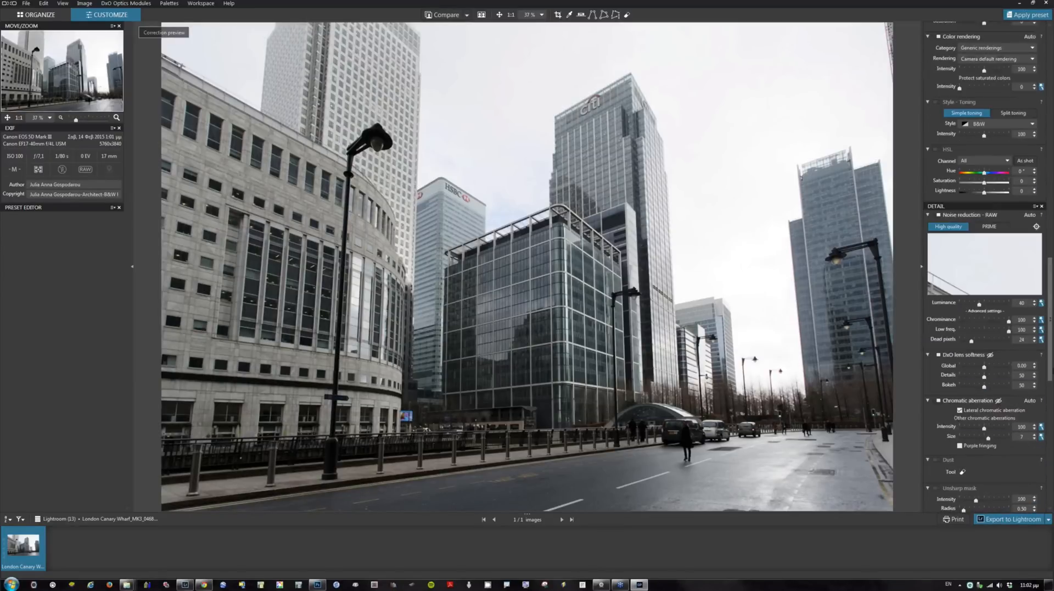
{"action": "scroll", "coordinate": [997, 407], "scroll_direction": "down", "scroll_amount": 10}
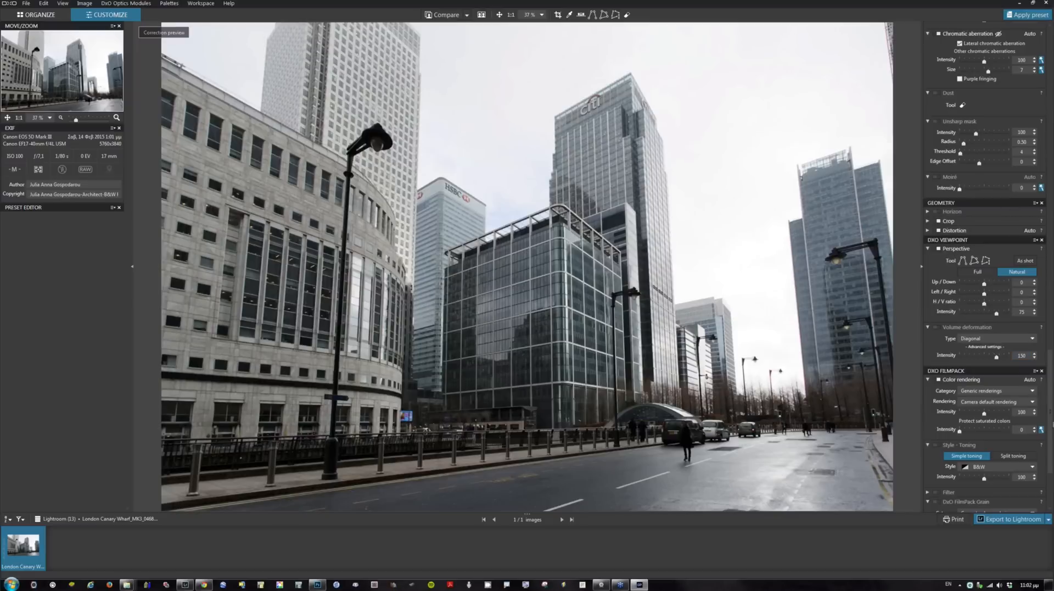
{"action": "left_click_drag", "start_coordinate": [1051, 439], "coordinate": [1052, 125]}
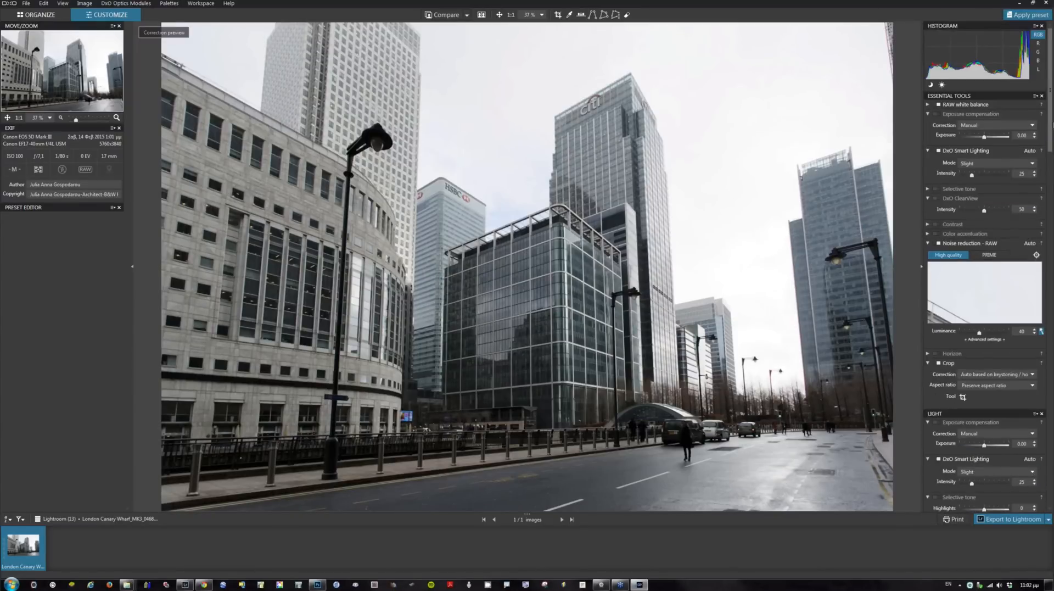
{"action": "scroll", "coordinate": [1052, 126], "scroll_direction": "down", "scroll_amount": 3}
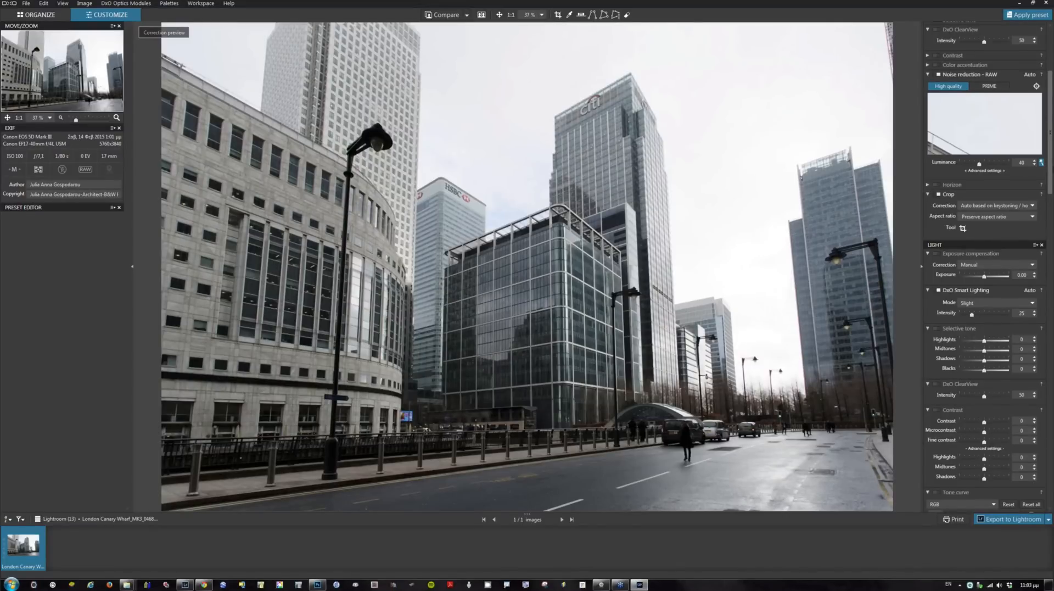
{"action": "scroll", "coordinate": [985, 269], "scroll_direction": "down", "scroll_amount": 6}
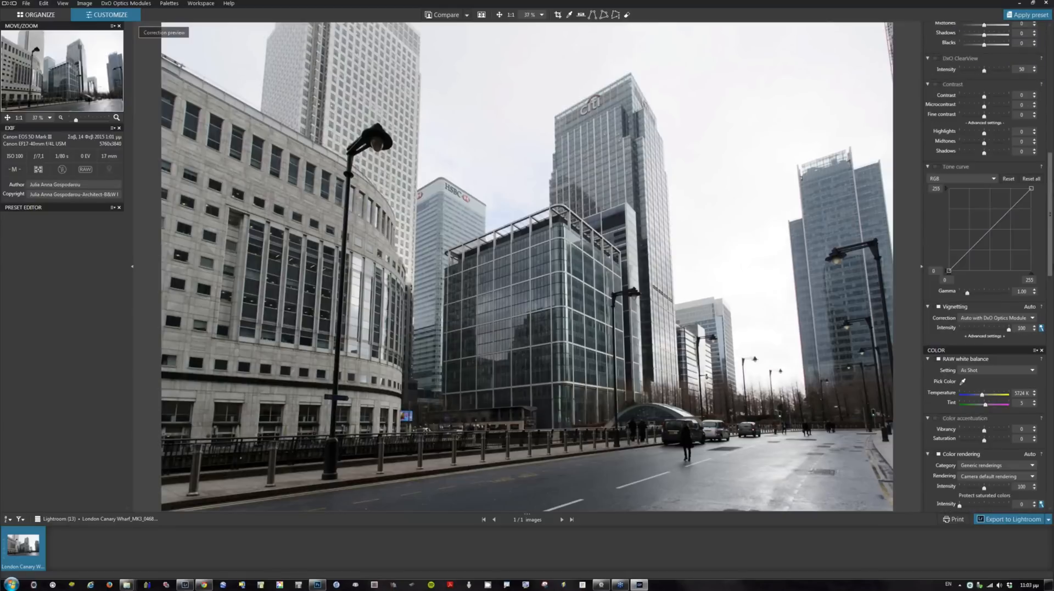
{"action": "scroll", "coordinate": [985, 269], "scroll_direction": "down", "scroll_amount": 10}
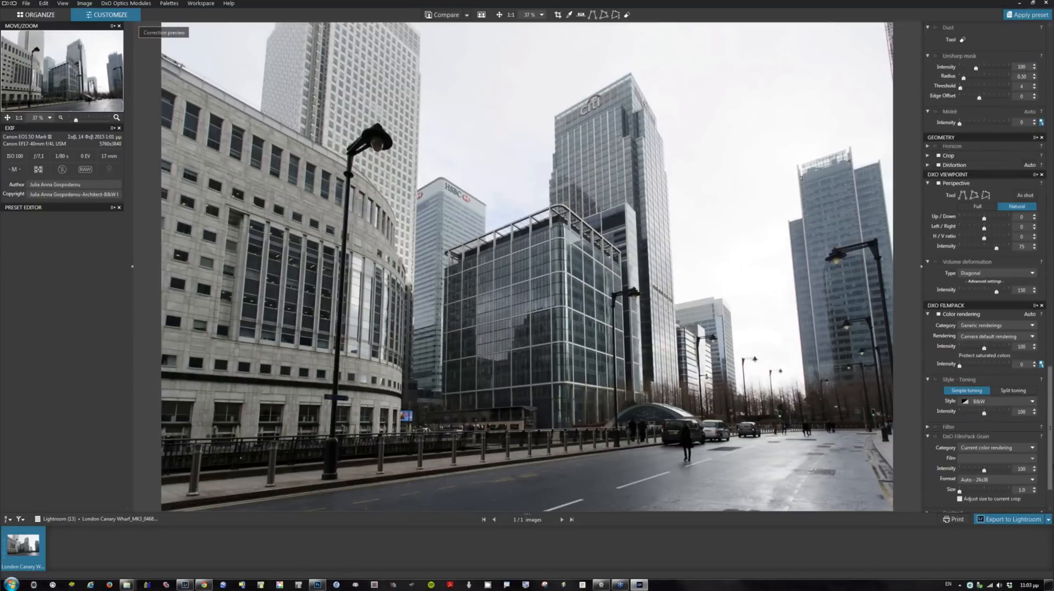
{"action": "scroll", "coordinate": [985, 269], "scroll_direction": "down", "scroll_amount": 1}
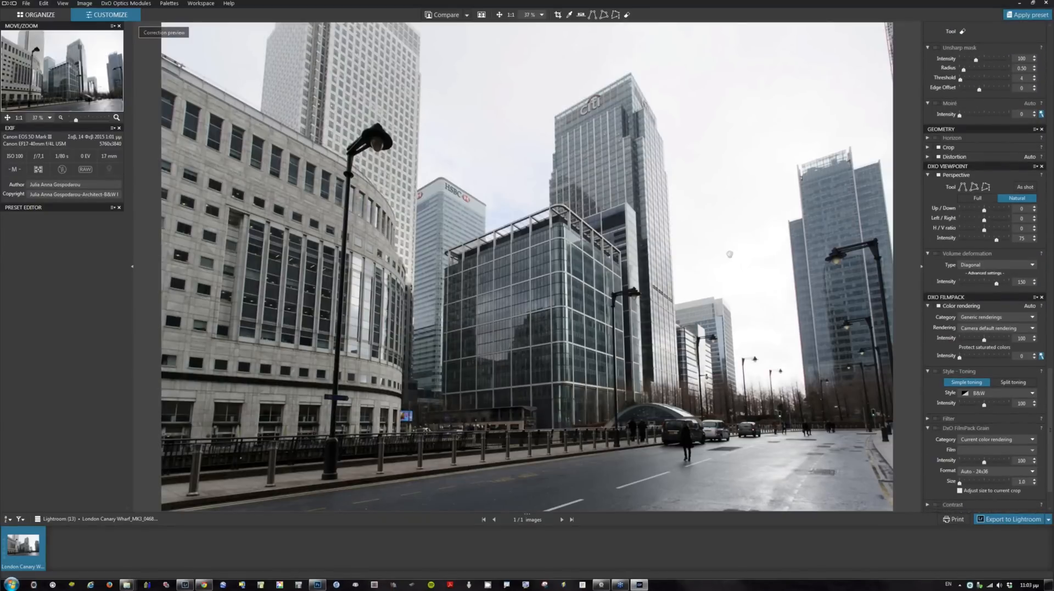
Reset the Force Parallel guides, align them with the right edges of the Citi tower and the tall left skyscraper, and preview the correction
{"action": "left_click", "coordinate": [962, 189]}
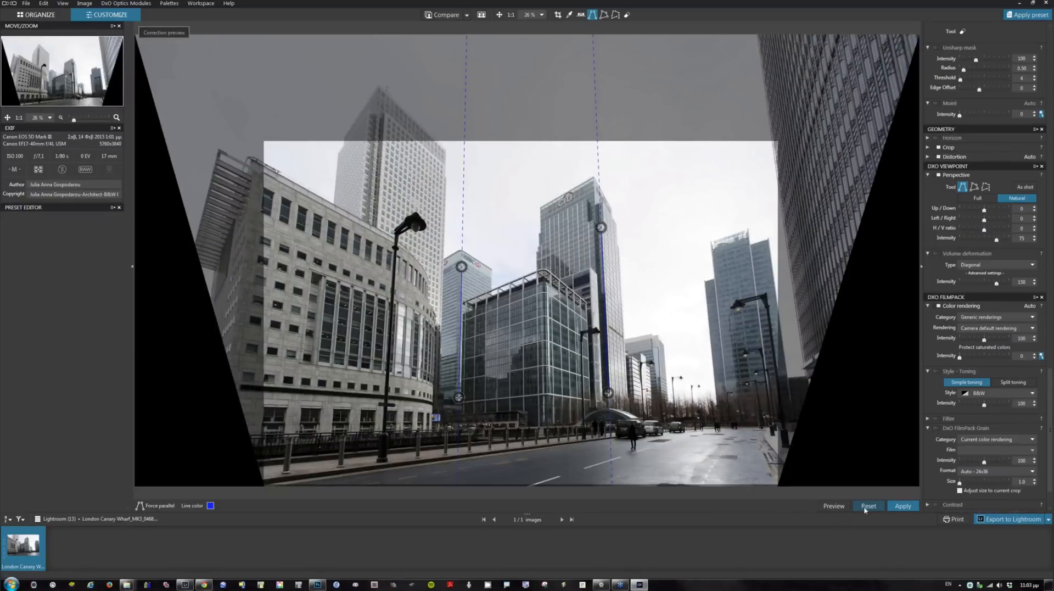
{"action": "left_click", "coordinate": [866, 507]}
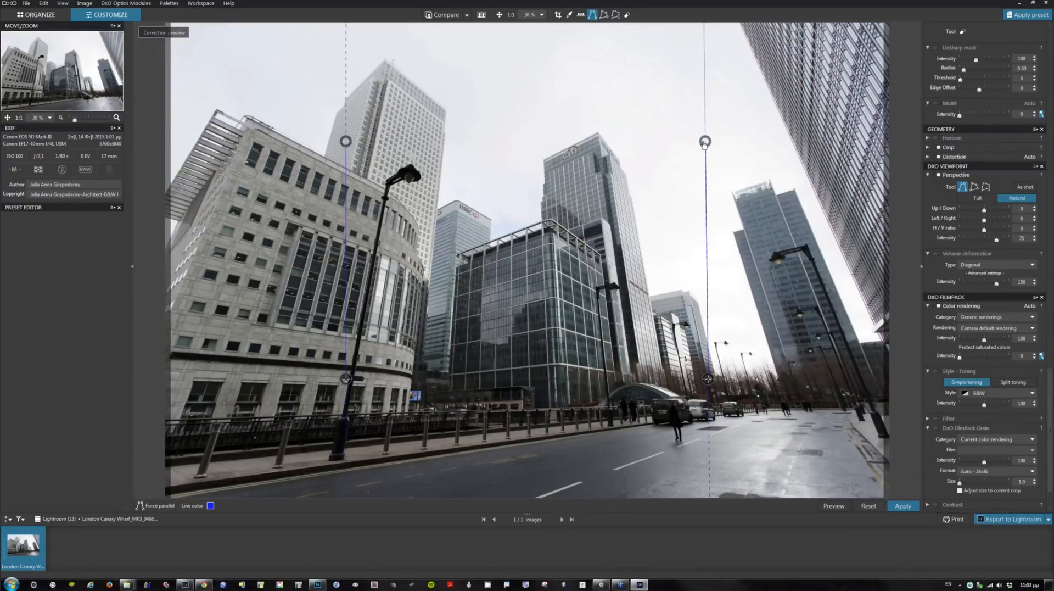
{"action": "left_click_drag", "start_coordinate": [707, 142], "coordinate": [651, 163]}
{"action": "left_click_drag", "start_coordinate": [641, 211], "coordinate": [634, 208]}
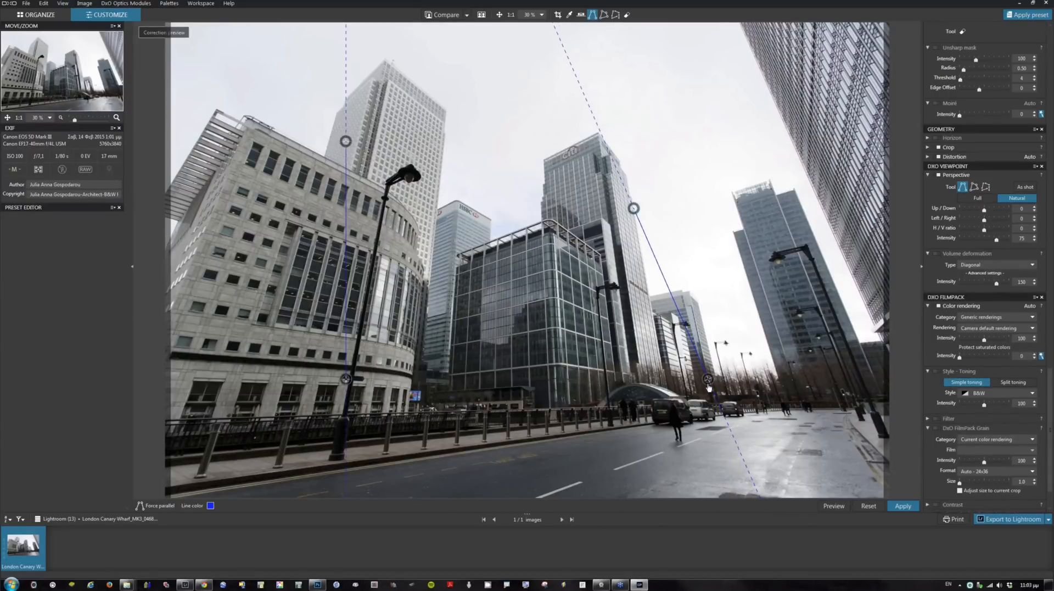
{"action": "left_click_drag", "start_coordinate": [708, 378], "coordinate": [663, 361]}
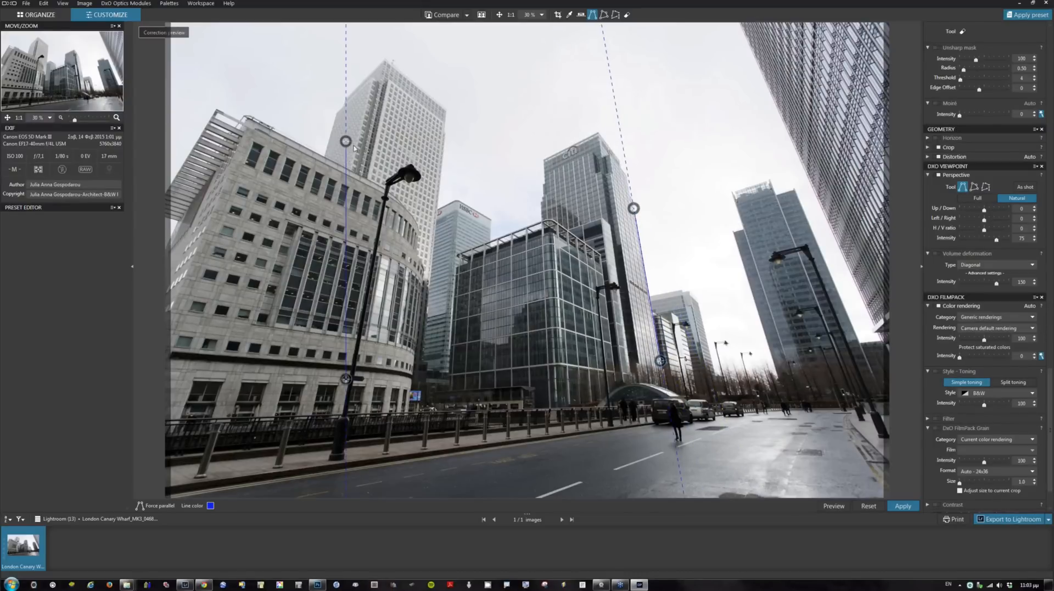
{"action": "left_click_drag", "start_coordinate": [345, 141], "coordinate": [444, 146]}
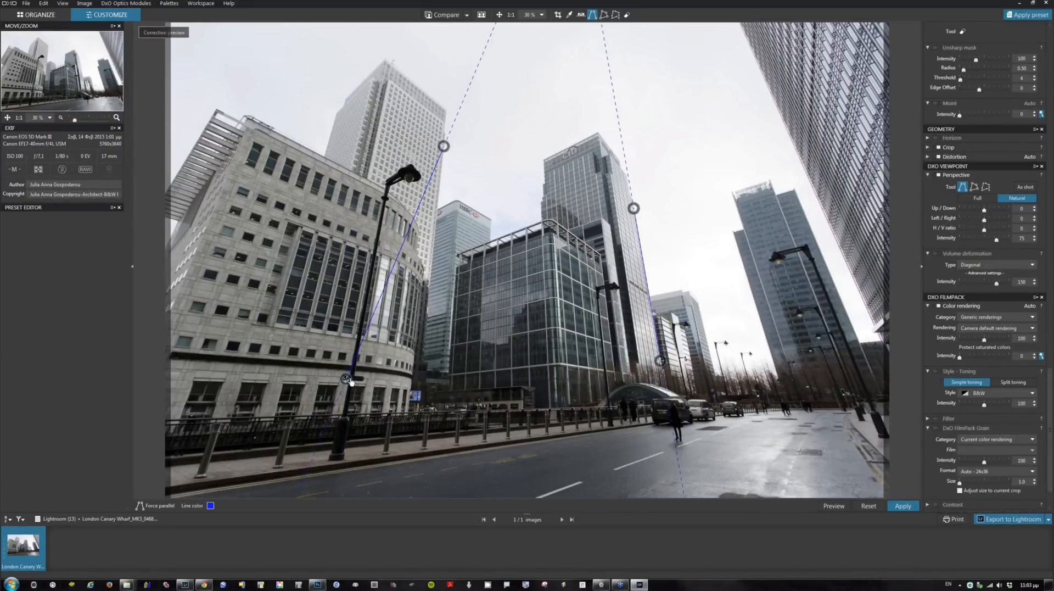
{"action": "left_click_drag", "start_coordinate": [350, 381], "coordinate": [430, 284]}
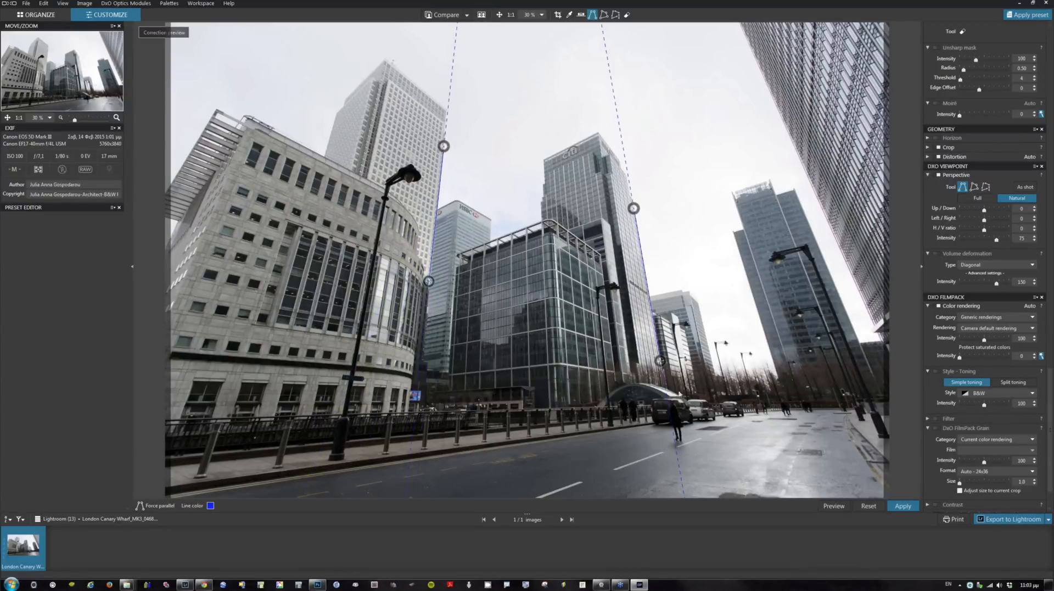
{"action": "left_click", "coordinate": [832, 508]}
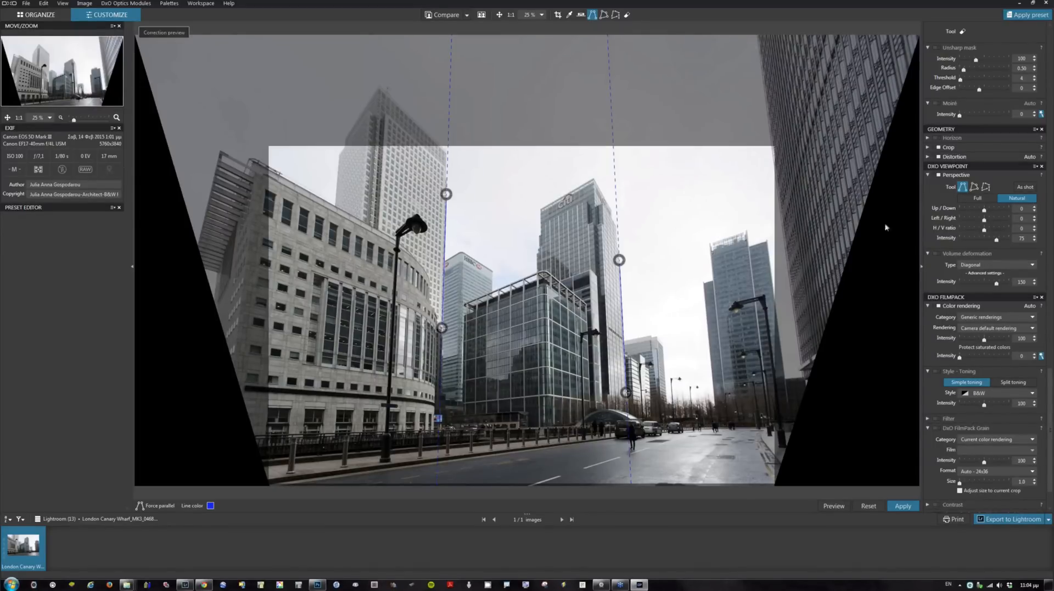
Compare the Full perspective correction with Natural, keep Natural, and reset the Force Parallel guides
{"action": "left_click", "coordinate": [973, 200]}
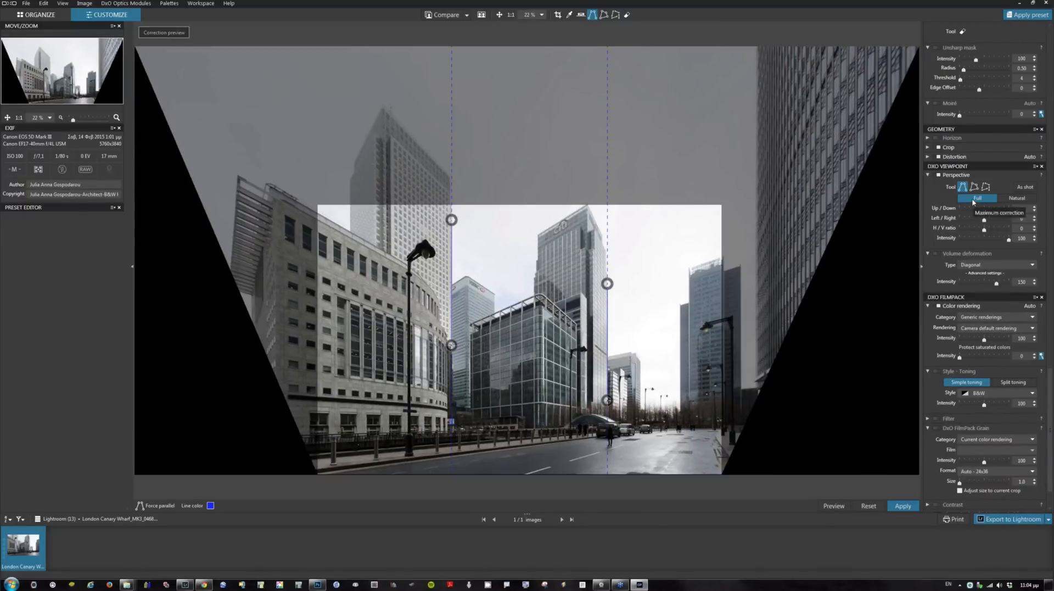
{"action": "left_click", "coordinate": [1015, 199]}
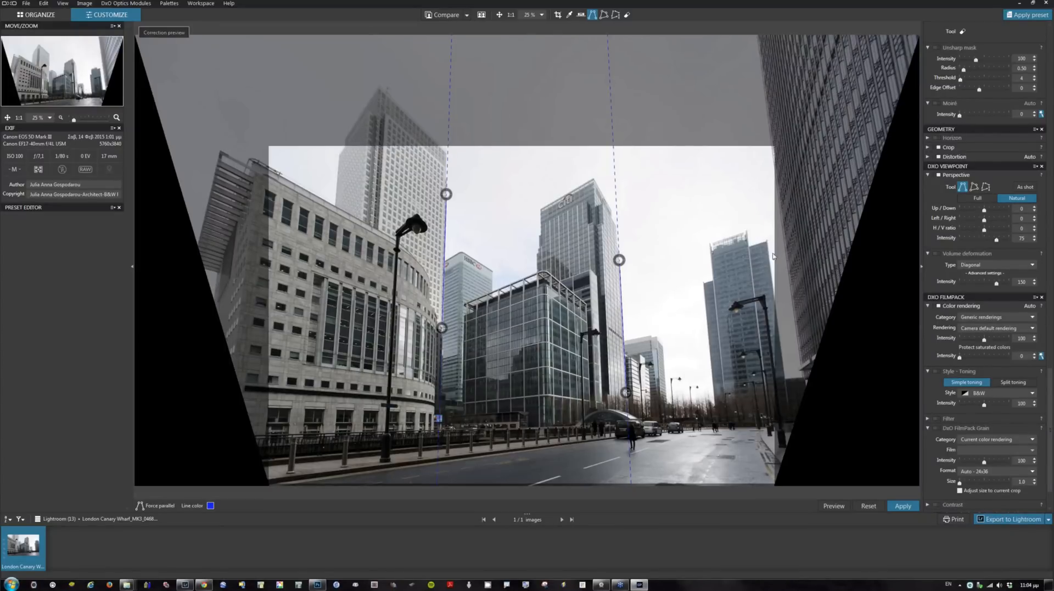
{"action": "left_click", "coordinate": [868, 506]}
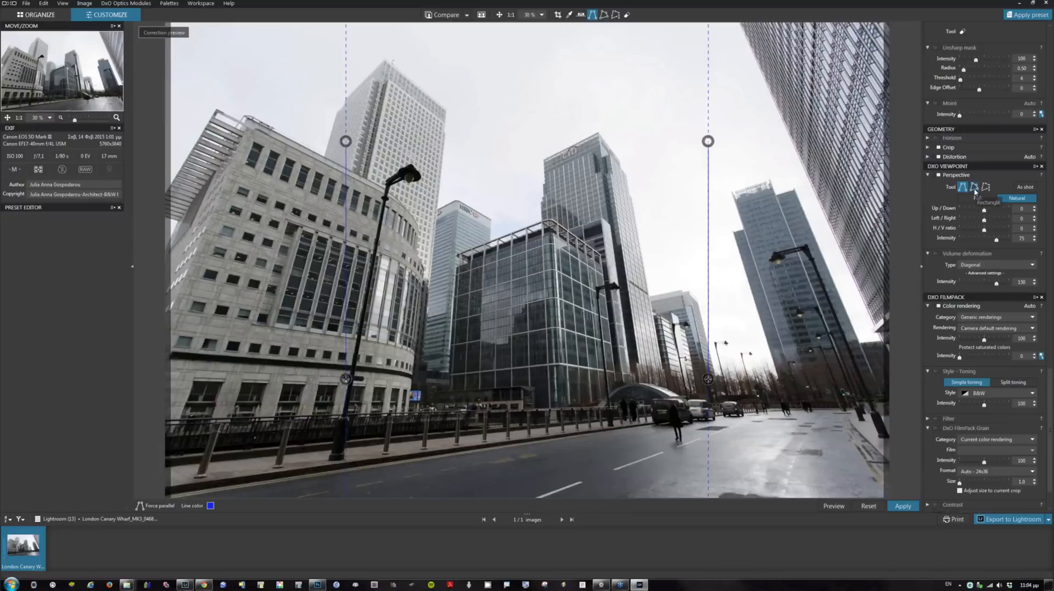
Fit the Rectangle perspective guides to the four corners of the glass building's narrow right facade and apply the correction
{"action": "left_click", "coordinate": [974, 187]}
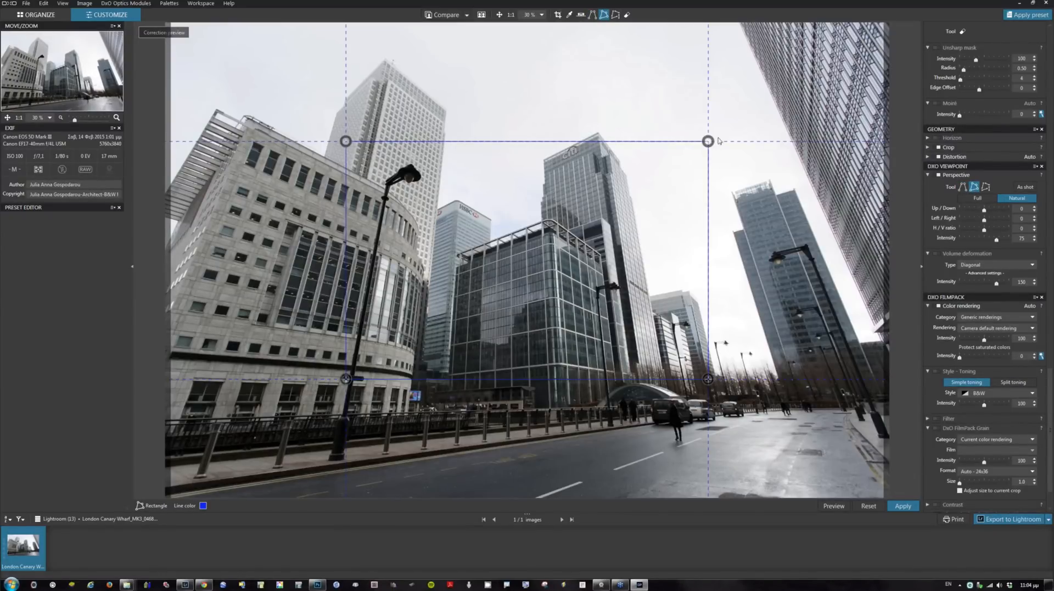
{"action": "left_click_drag", "start_coordinate": [708, 143], "coordinate": [597, 274]}
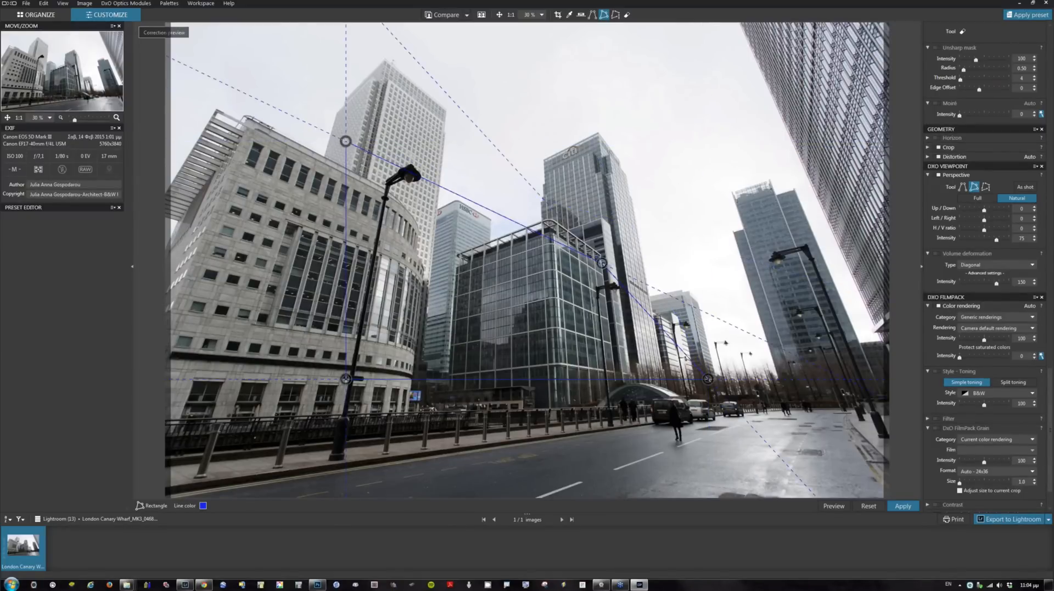
{"action": "left_click_drag", "start_coordinate": [708, 378], "coordinate": [613, 379]}
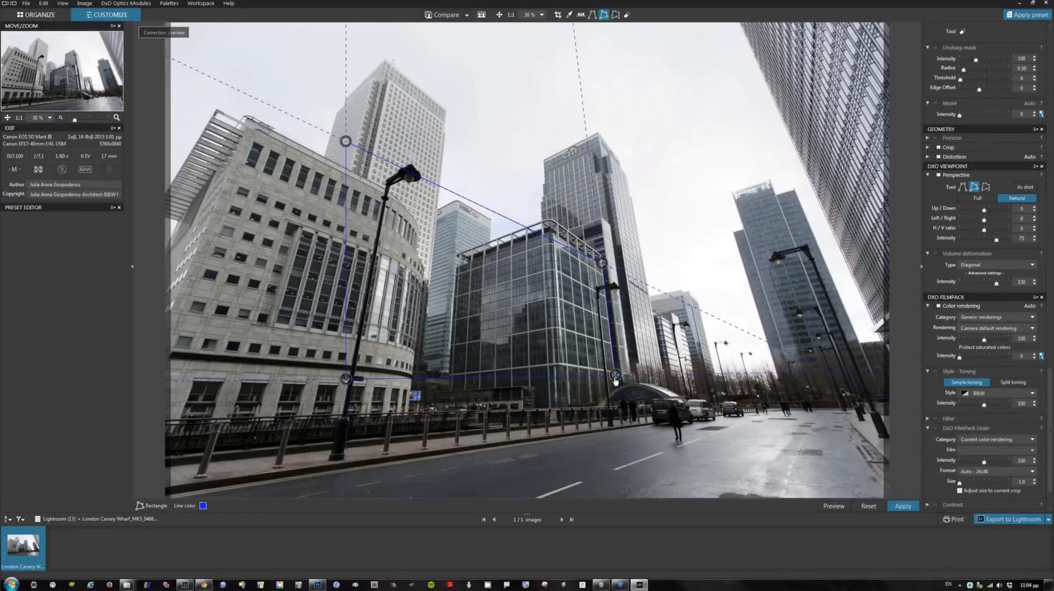
{"action": "left_click_drag", "start_coordinate": [345, 141], "coordinate": [557, 242]}
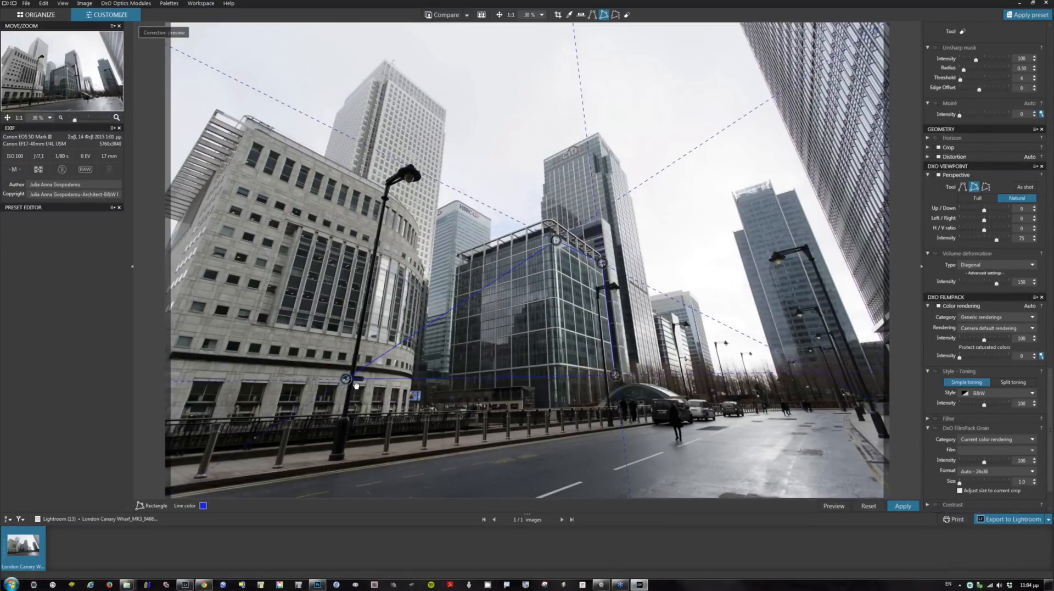
{"action": "left_click_drag", "start_coordinate": [346, 379], "coordinate": [570, 385]}
{"action": "left_click_drag", "start_coordinate": [560, 246], "coordinate": [606, 276]}
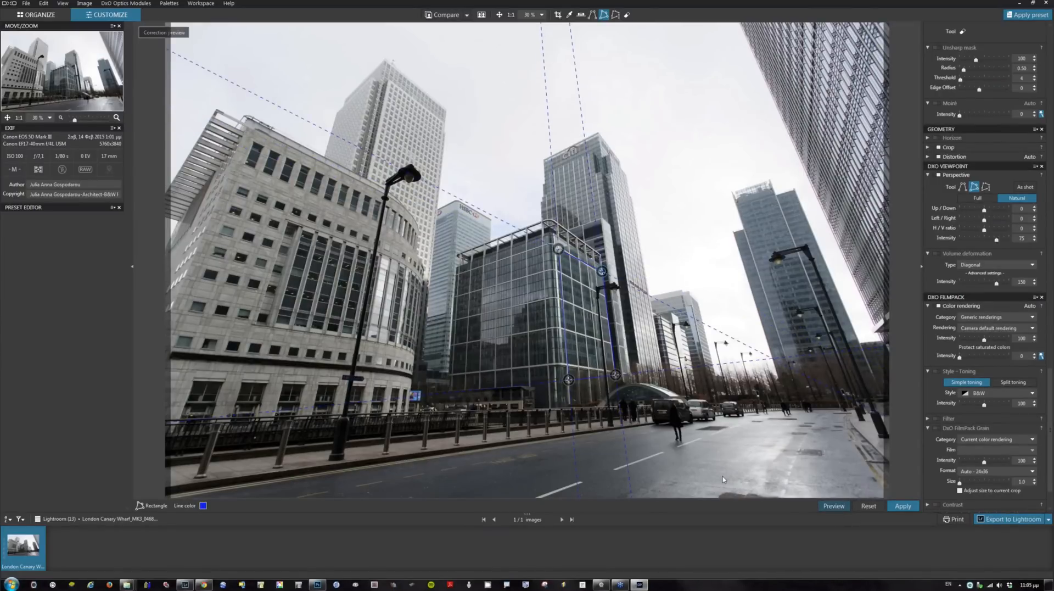
{"action": "left_click", "coordinate": [902, 505]}
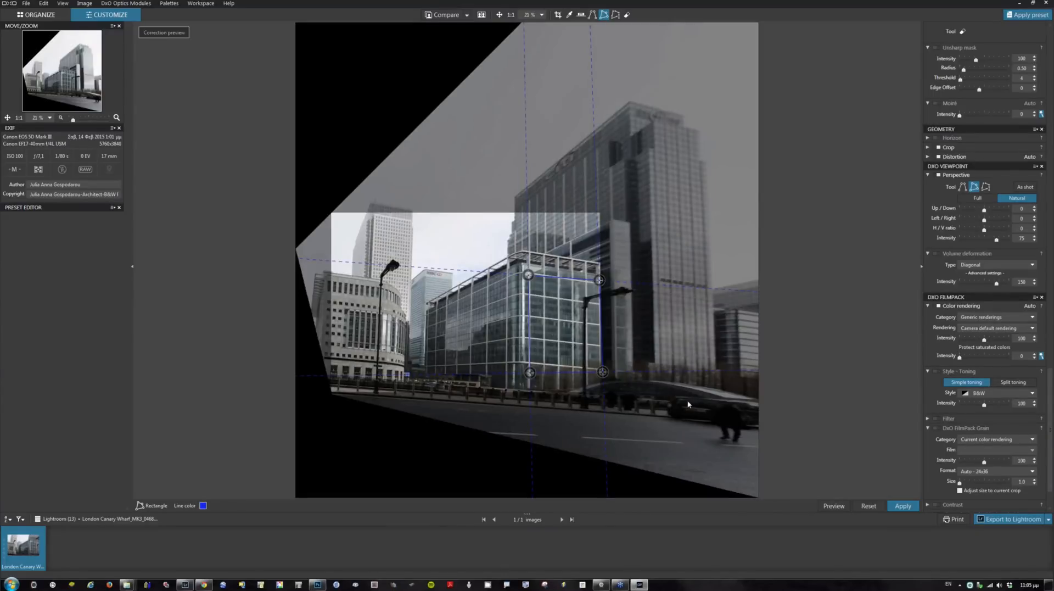
Compare the uncorrected and corrected images side by side and look over the DxO ViewPoint and FilmPack settings
{"action": "left_click", "coordinate": [482, 14]}
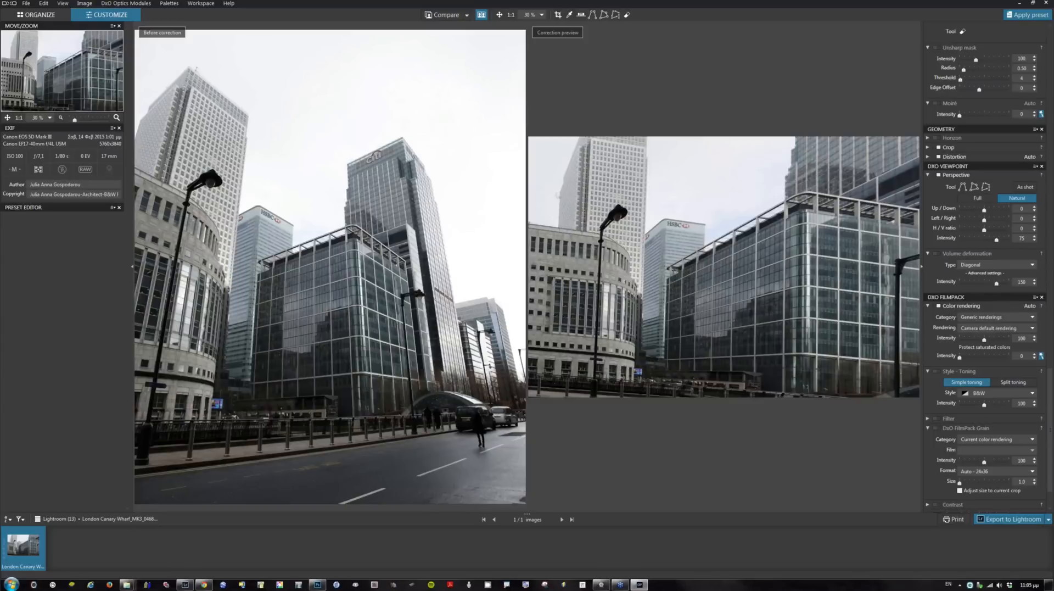
{"action": "left_click", "coordinate": [483, 16]}
{"action": "left_click", "coordinate": [483, 16]}
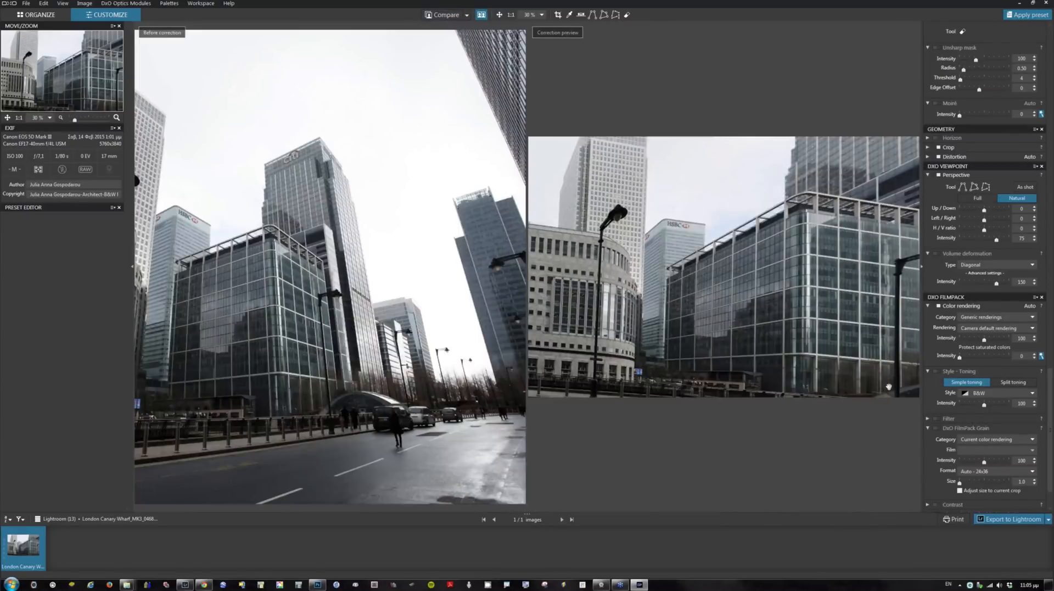
{"action": "scroll", "coordinate": [974, 405], "scroll_direction": "down", "scroll_amount": 2}
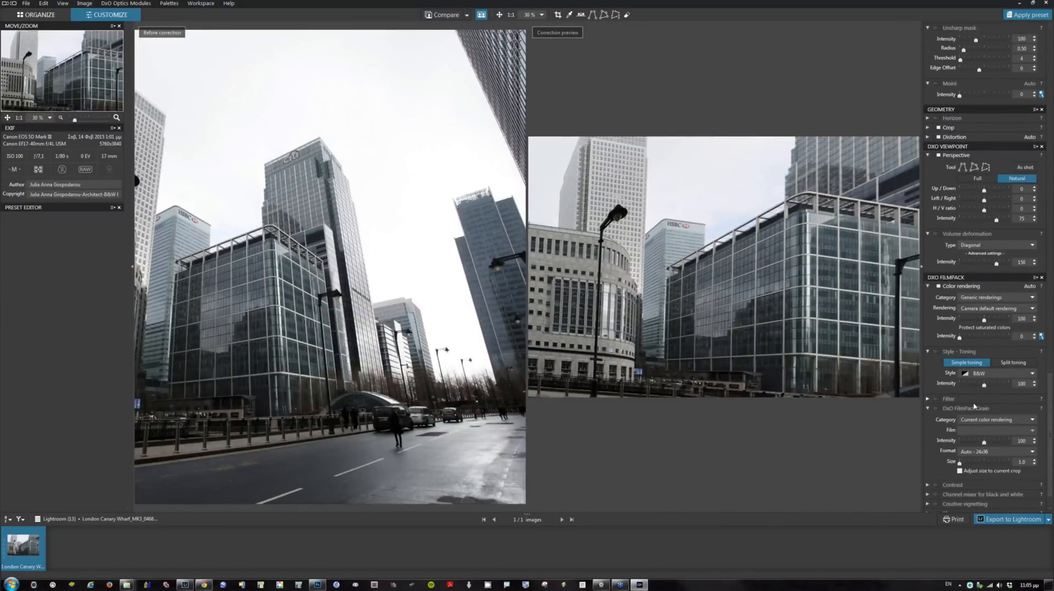
{"action": "scroll", "coordinate": [1015, 402], "scroll_direction": "up", "scroll_amount": 4}
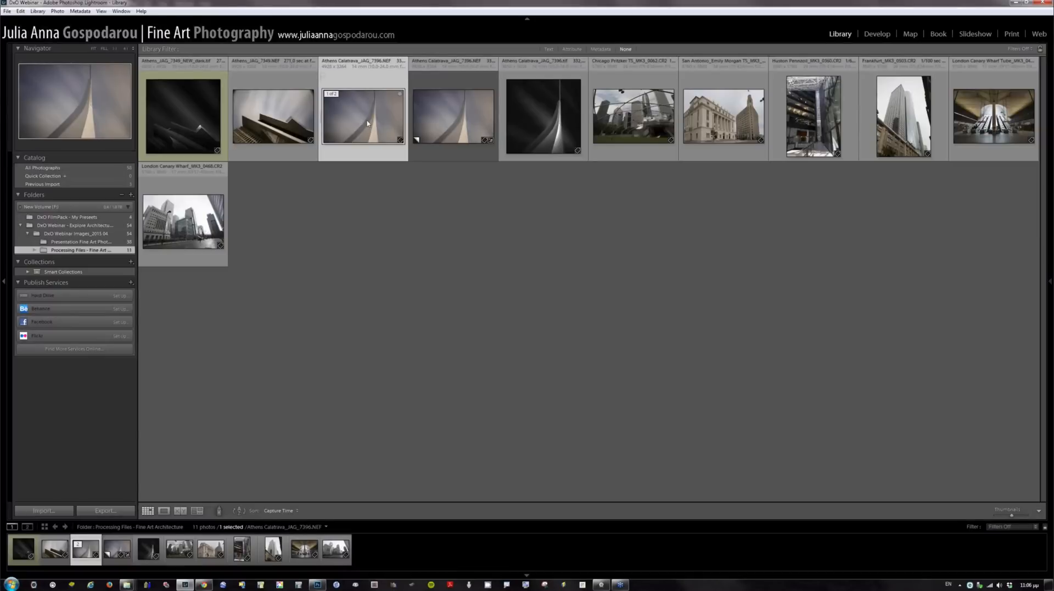
In Lightroom, enlarge the Athens Calatrava_JAG_7396.NEF photo, keep the adjustment panels shown, and open it in the Develop module
{"action": "double_click", "coordinate": [368, 123]}
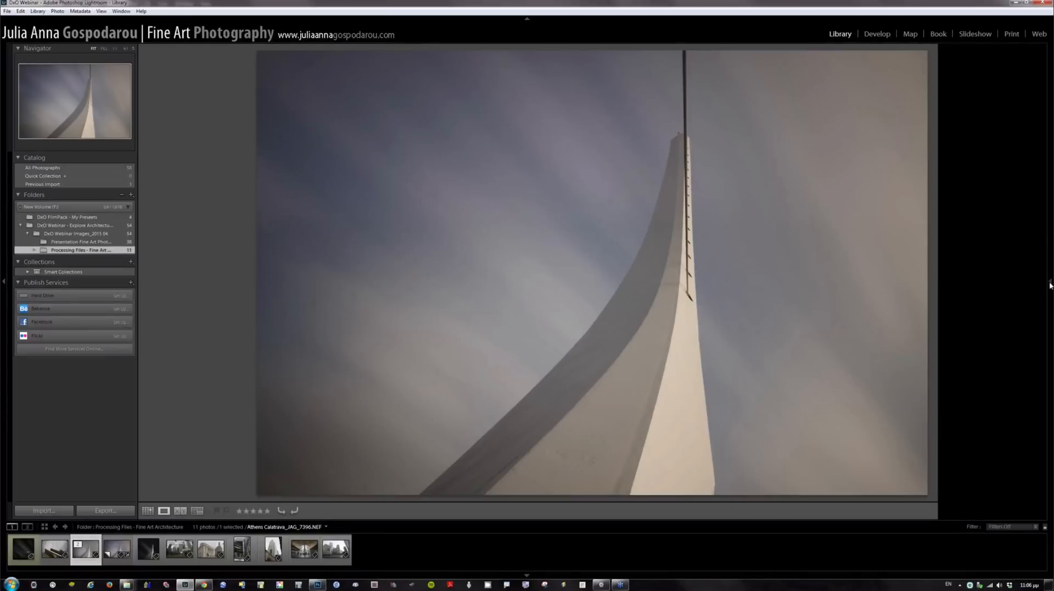
{"action": "mouse_move", "coordinate": [1050, 281]}
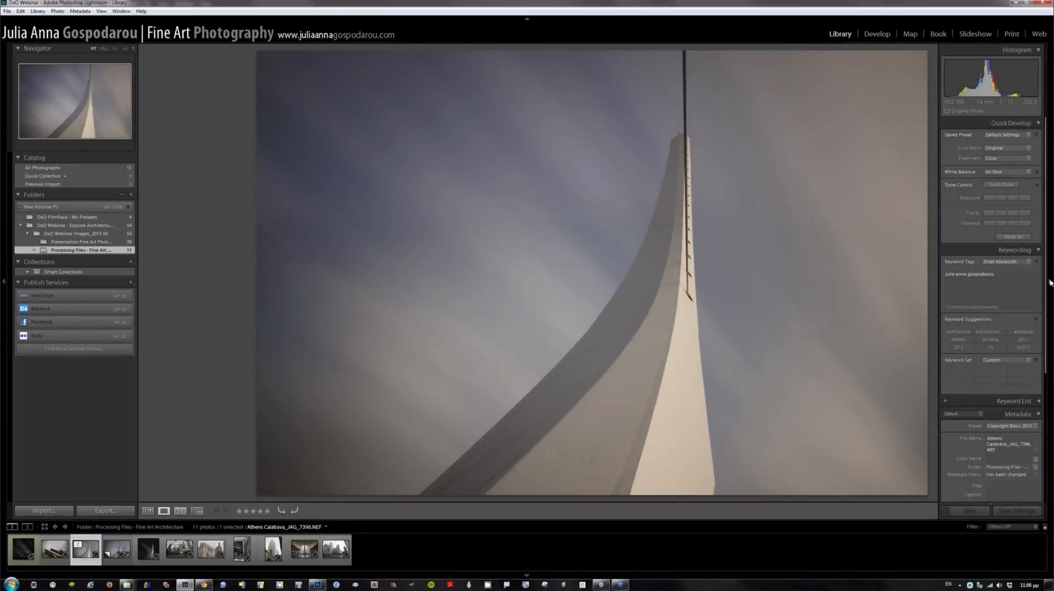
{"action": "left_click", "coordinate": [1050, 281]}
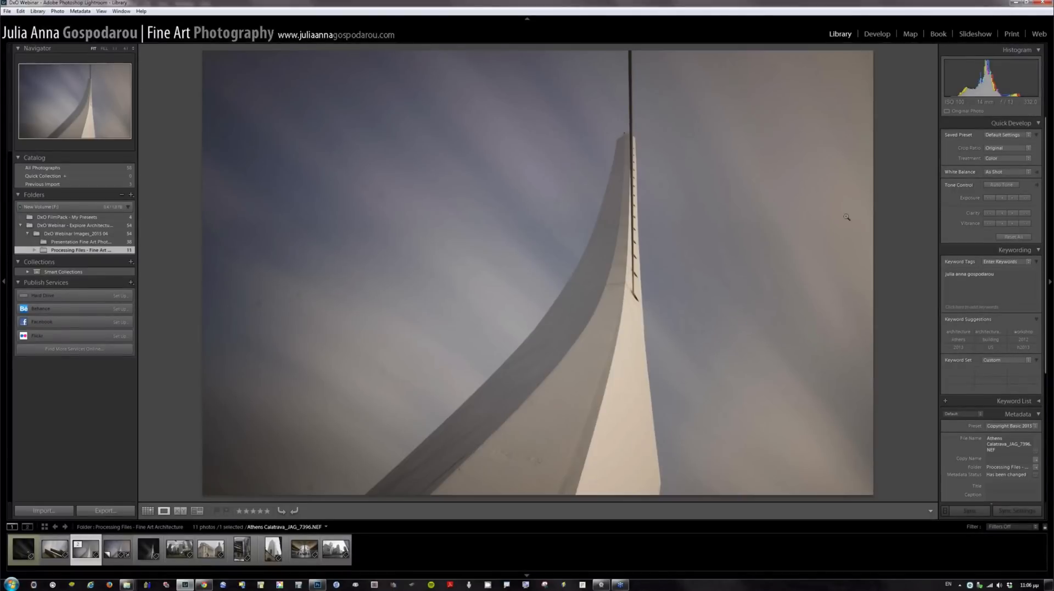
{"action": "key", "text": "d"}
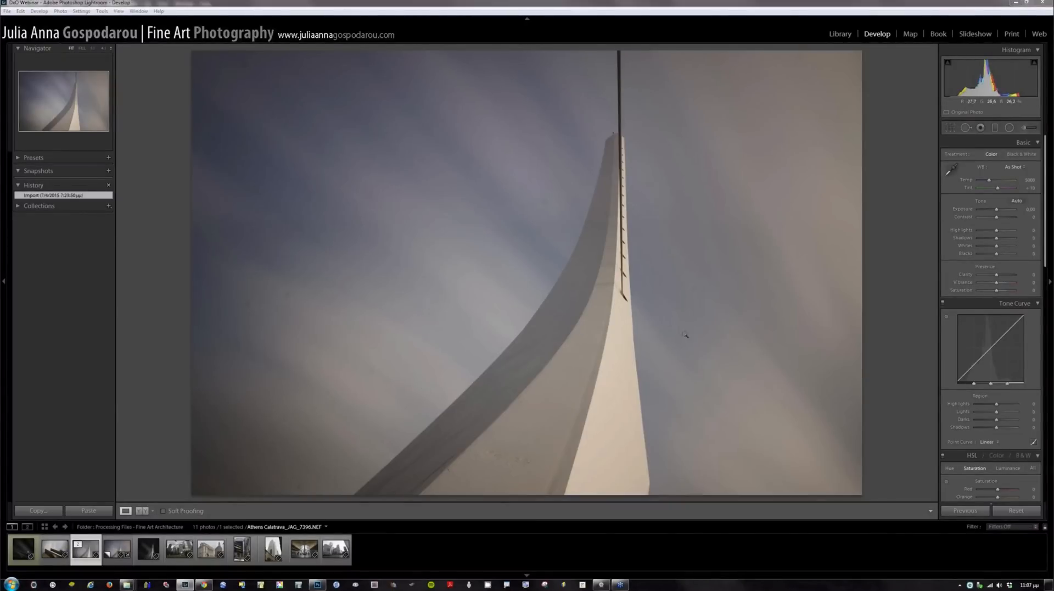
Transfer Copy 1 of the Athens Calatrava raw photo to DxO OpticsPro 10 with the Lightroom plug-in
{"action": "left_click", "coordinate": [121, 551]}
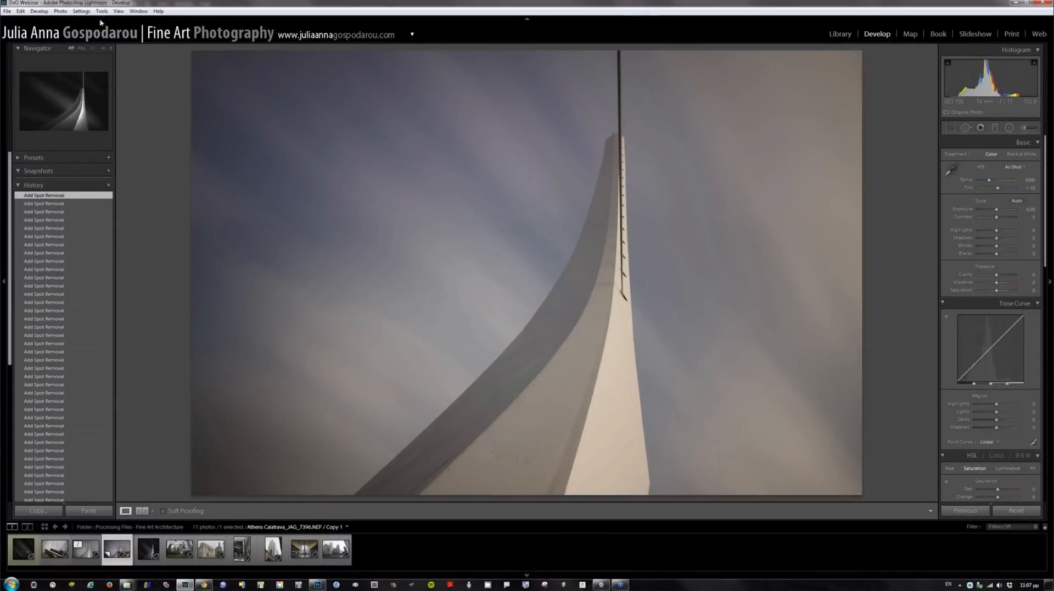
{"action": "left_click", "coordinate": [8, 11]}
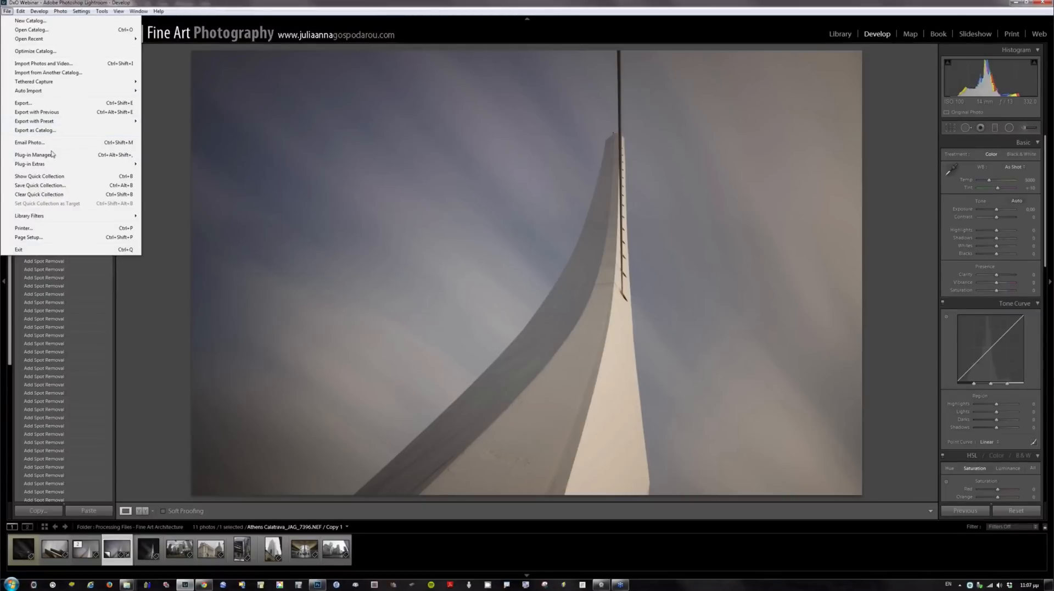
{"action": "mouse_move", "coordinate": [47, 164]}
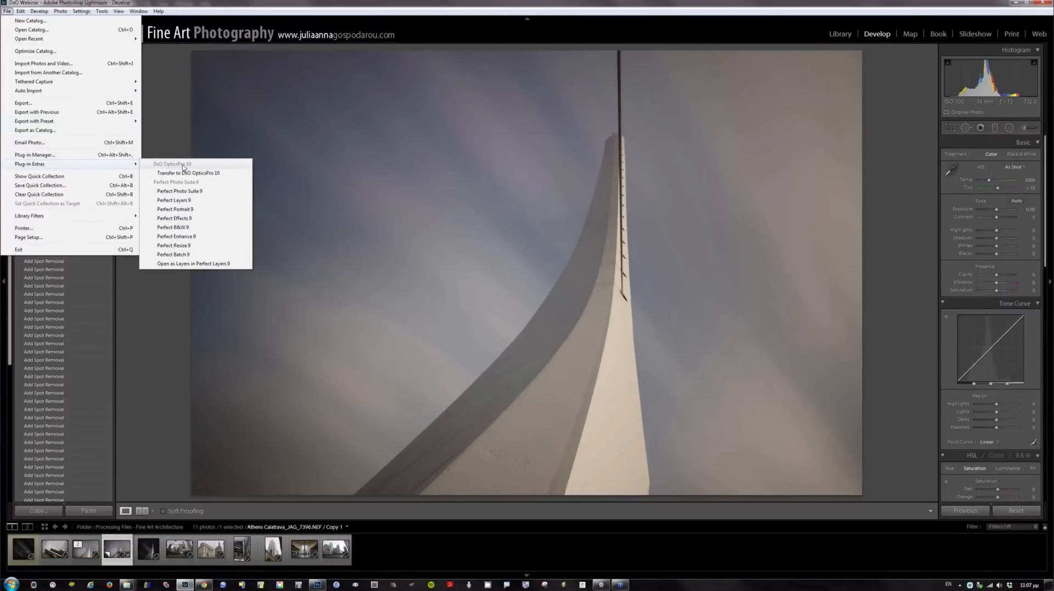
{"action": "left_click", "coordinate": [190, 173]}
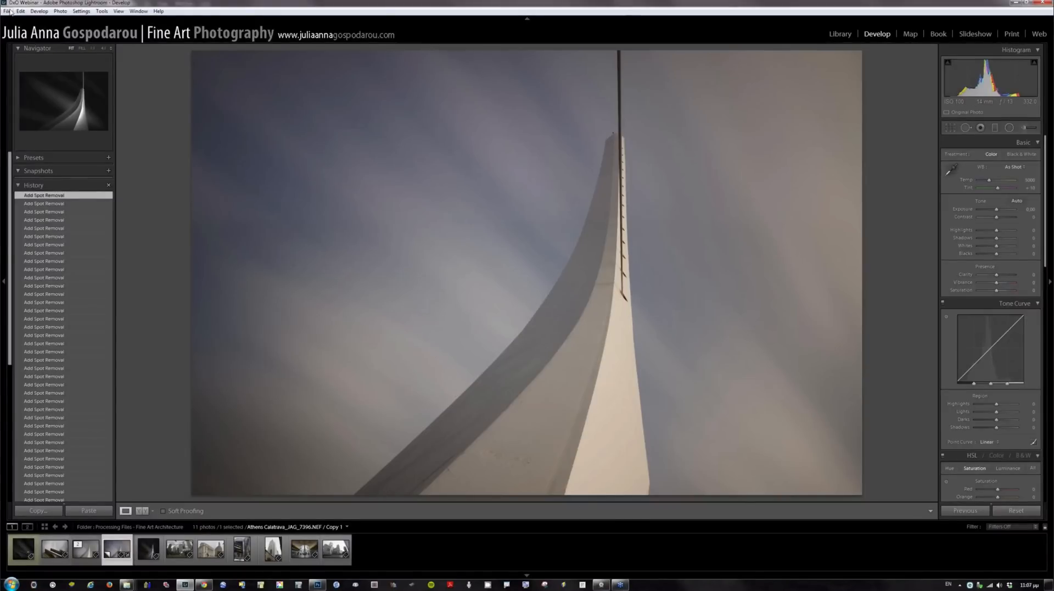
From Lightroom's Develop module, send Athens Calatrava_JAG_7396.NEF to DxO OpticsPro 10 for processing
{"action": "left_click", "coordinate": [10, 11]}
{"action": "mouse_move", "coordinate": [29, 163]}
{"action": "left_click", "coordinate": [177, 173]}
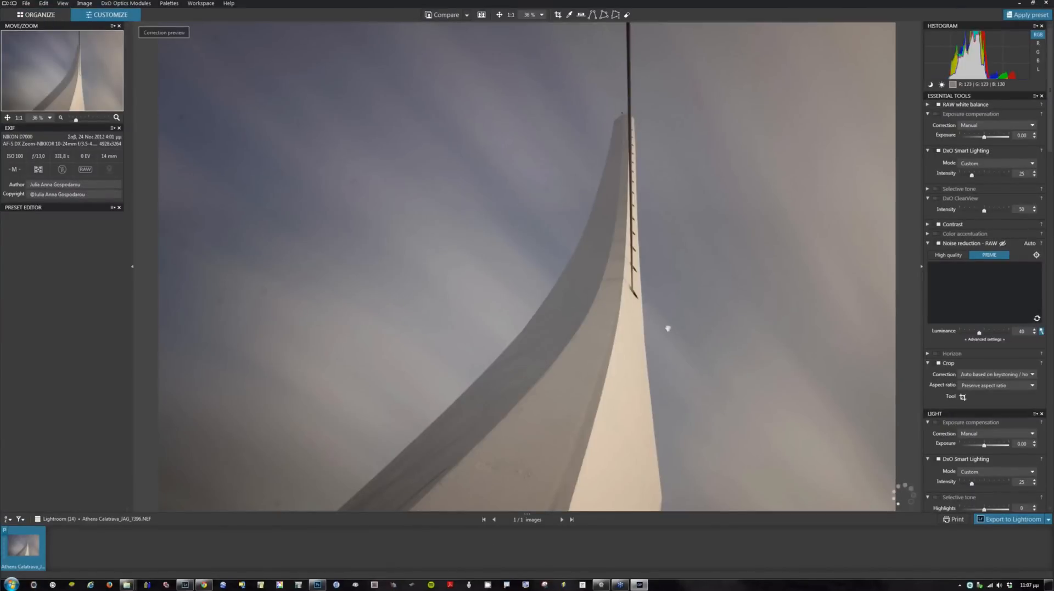
Set the raw noise reduction to High quality and compare the photo at 100% with its uncorrected version
{"action": "left_click", "coordinate": [947, 256]}
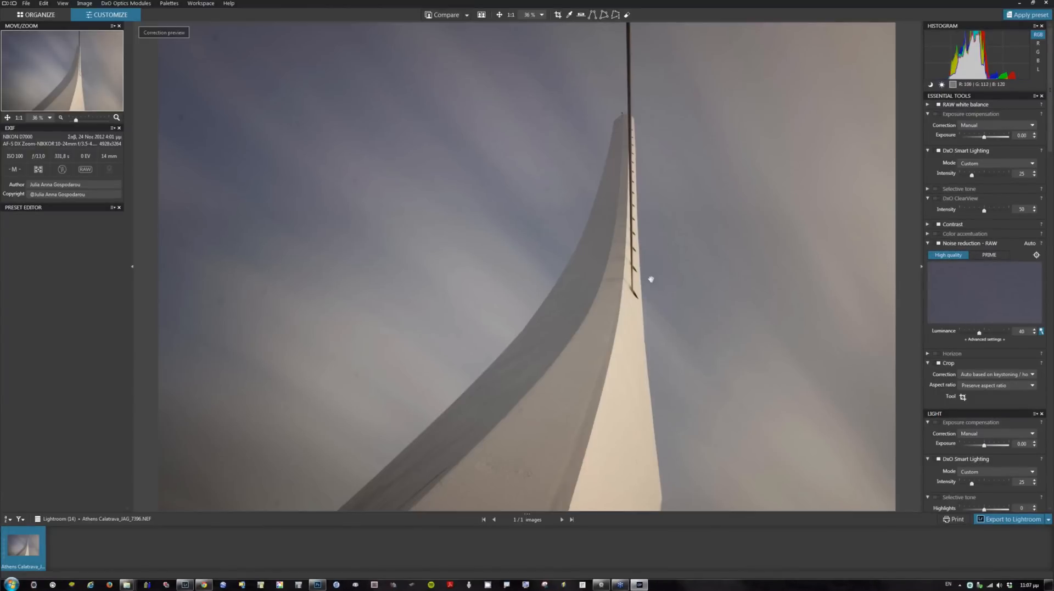
{"action": "left_click", "coordinate": [510, 16]}
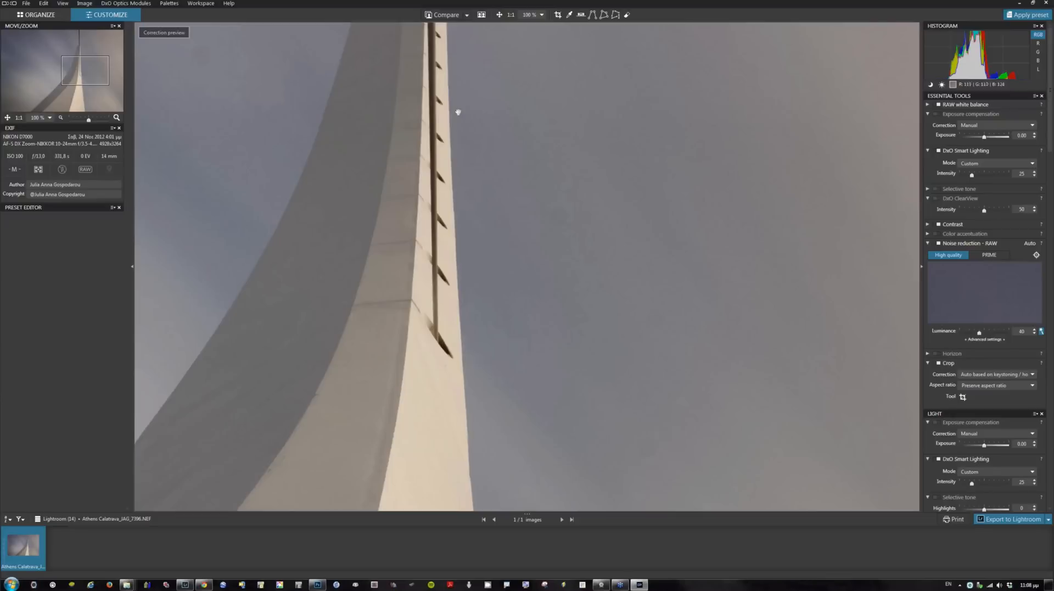
{"action": "left_click", "coordinate": [444, 15]}
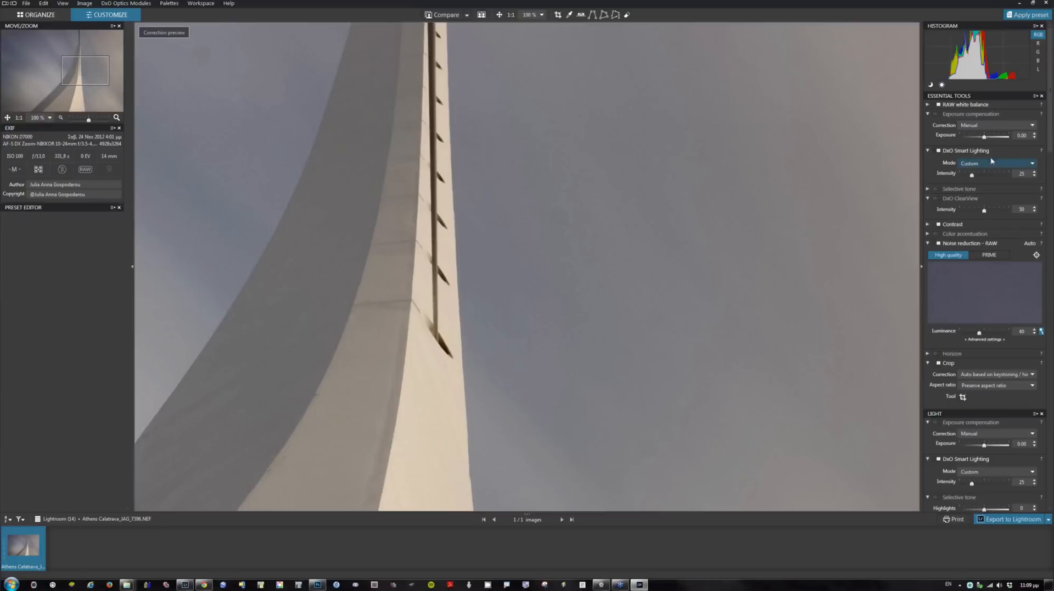
Compare the whole photo with DxO Smart Lighting switched off and on
{"action": "left_click", "coordinate": [939, 151]}
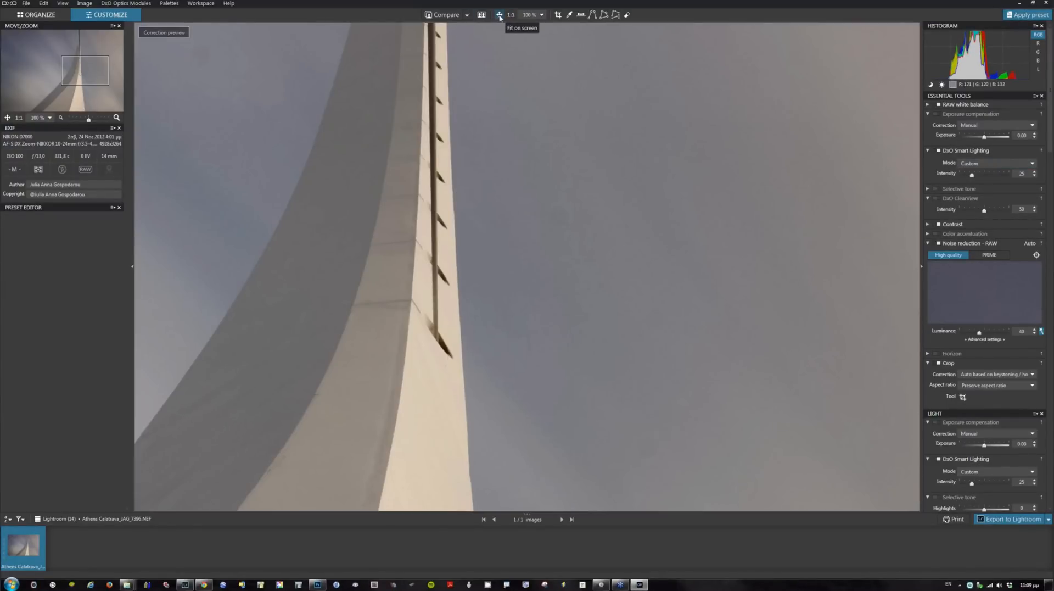
{"action": "left_click", "coordinate": [500, 17]}
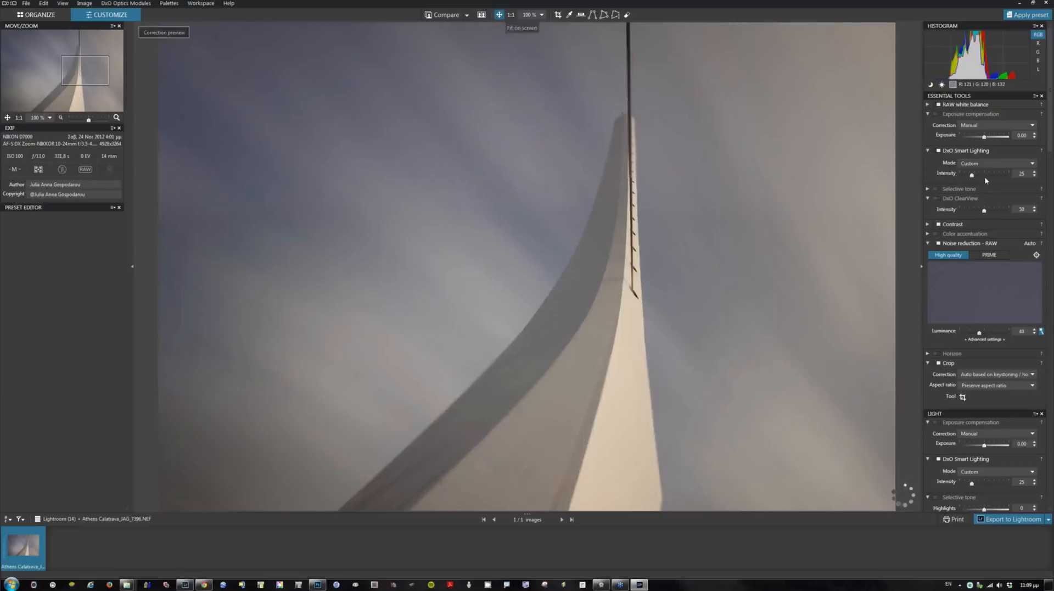
{"action": "left_click", "coordinate": [939, 151]}
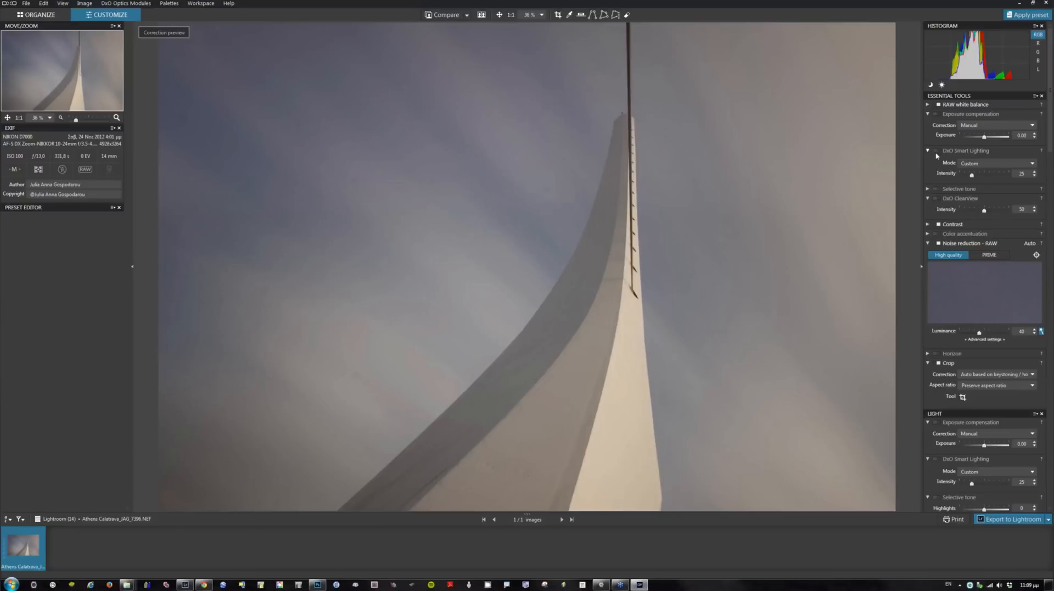
{"action": "left_click", "coordinate": [937, 152]}
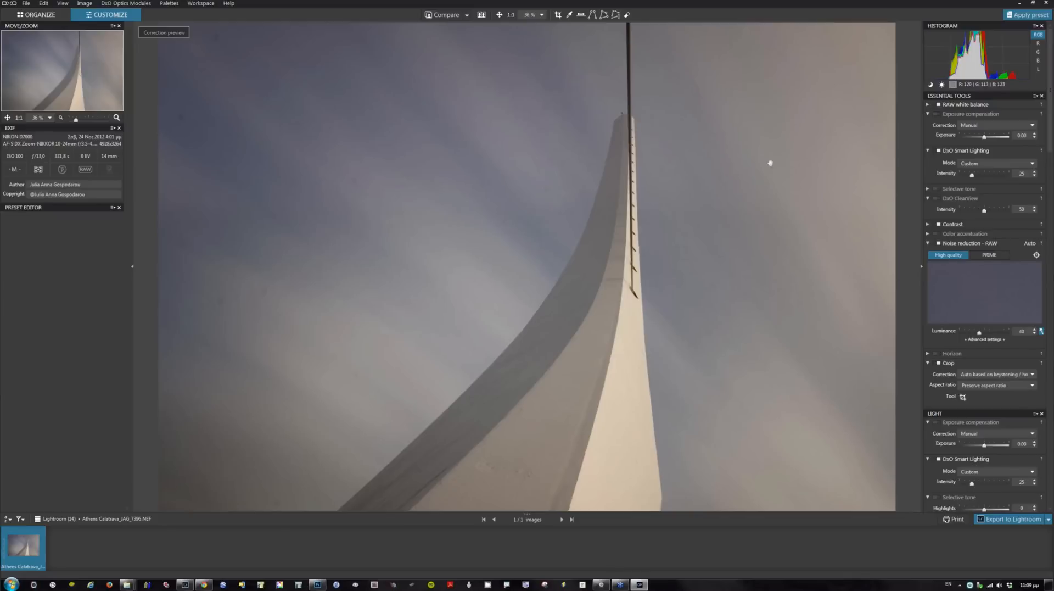
Try DxO ClearView on the photo at an intensity of 14 and switch it off again
{"action": "left_click", "coordinate": [939, 199]}
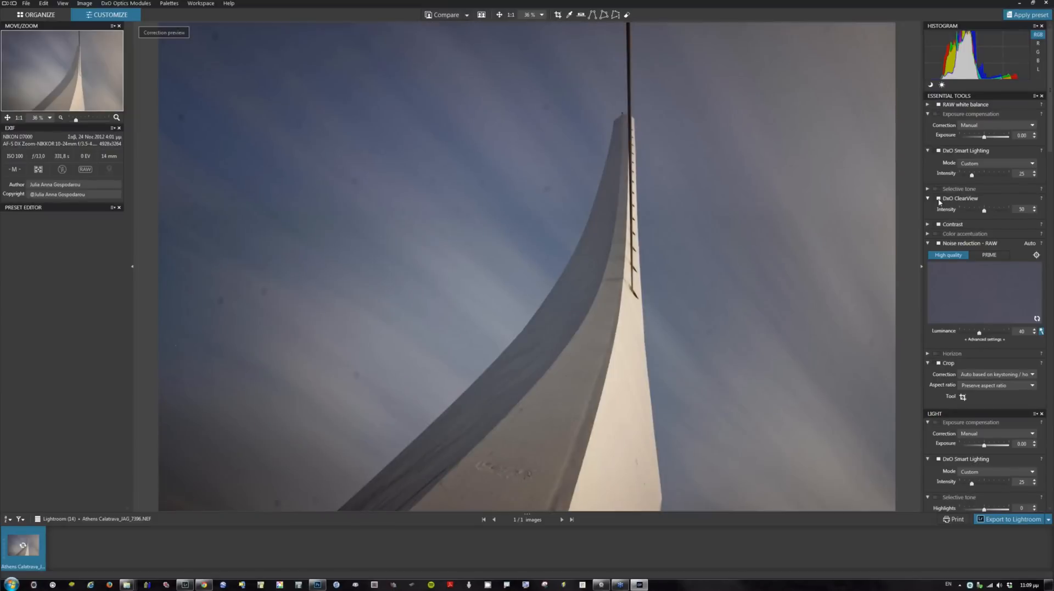
{"action": "left_click", "coordinate": [967, 210]}
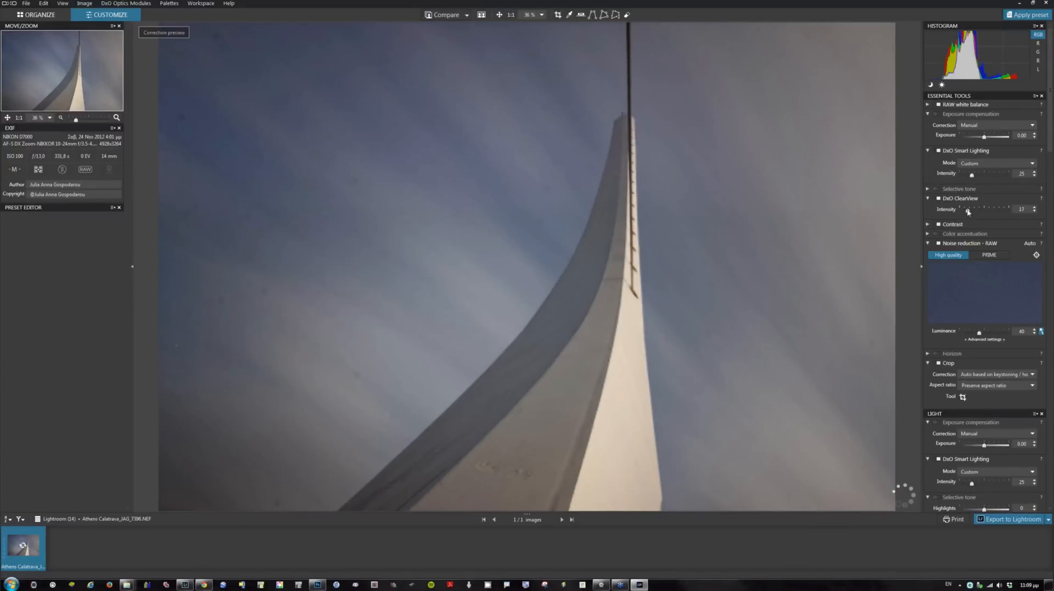
{"action": "left_click_drag", "start_coordinate": [967, 212], "coordinate": [966, 211]}
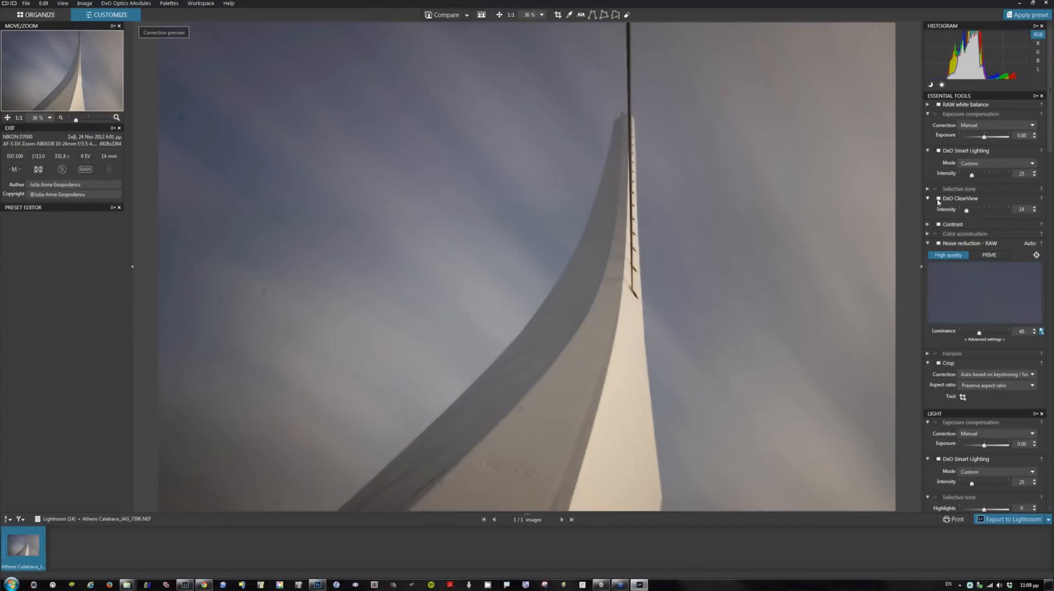
{"action": "left_click", "coordinate": [938, 198]}
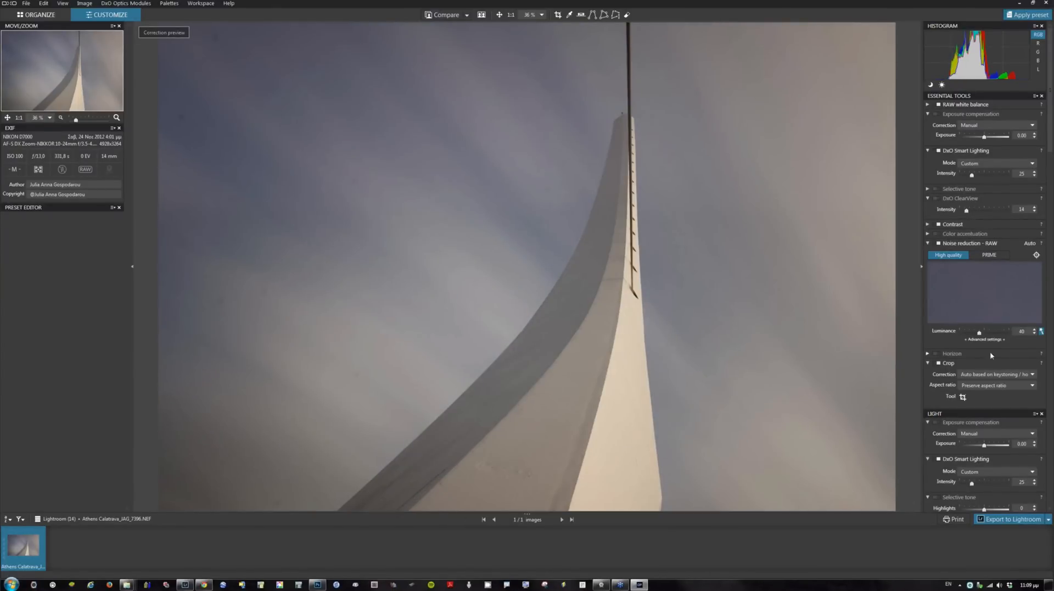
Look over the Light, Color and Detail correction settings, including contrast, tone curve, vignetting and white balance
{"action": "scroll", "coordinate": [991, 355], "scroll_direction": "down", "scroll_amount": 1}
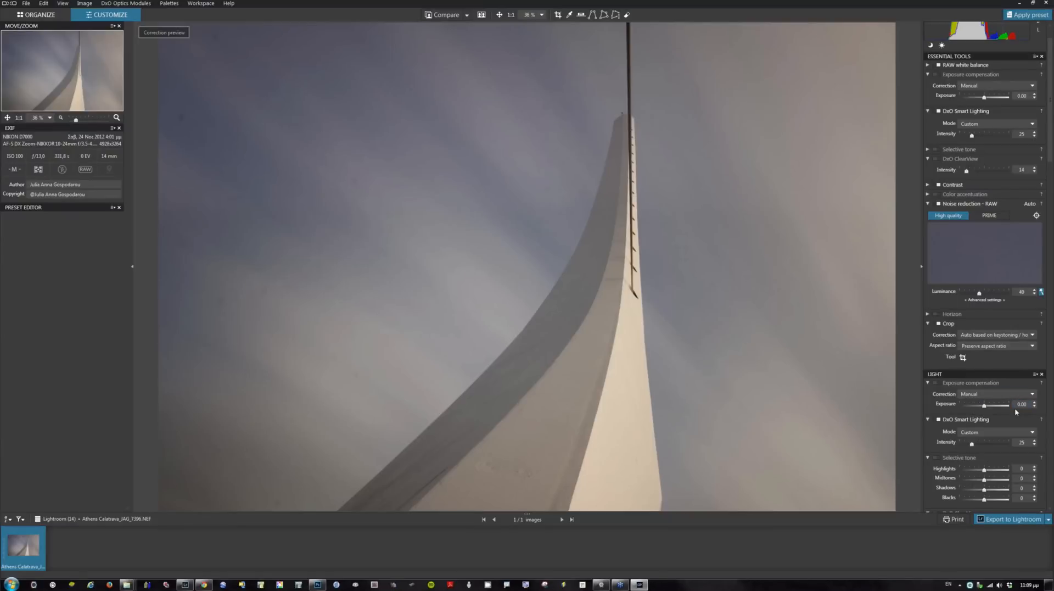
{"action": "scroll", "coordinate": [1014, 408], "scroll_direction": "down", "scroll_amount": 2}
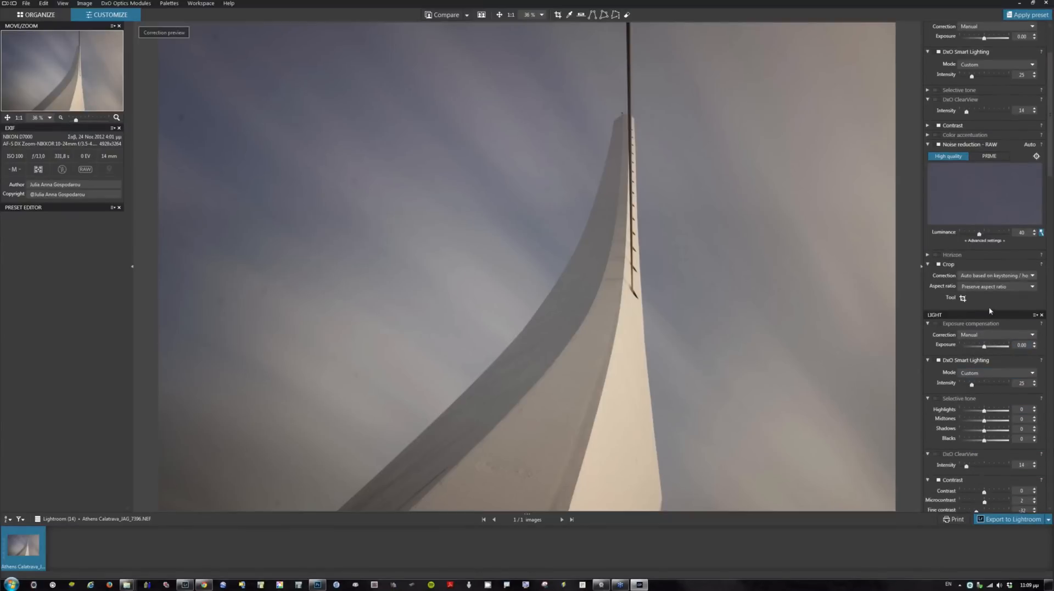
{"action": "scroll", "coordinate": [990, 310], "scroll_direction": "down", "scroll_amount": 1}
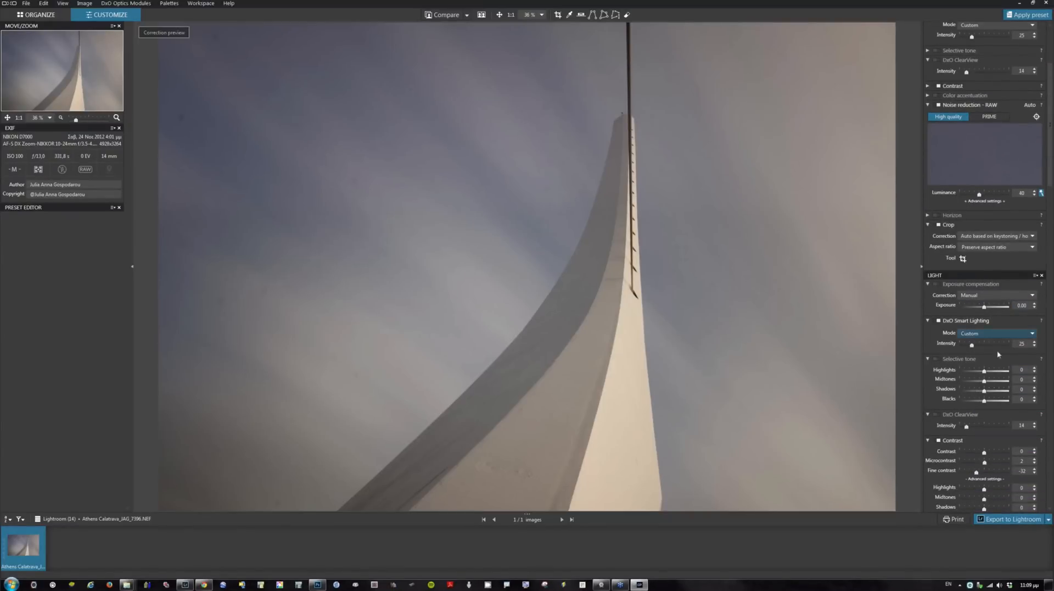
{"action": "scroll", "coordinate": [983, 378], "scroll_direction": "down", "scroll_amount": 5}
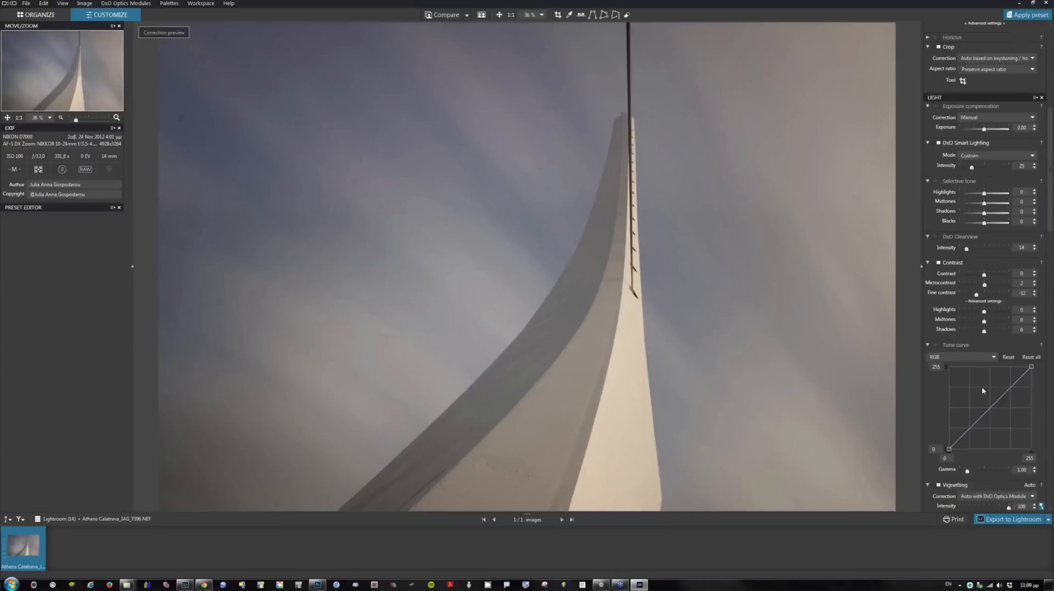
{"action": "scroll", "coordinate": [988, 412], "scroll_direction": "down", "scroll_amount": 10}
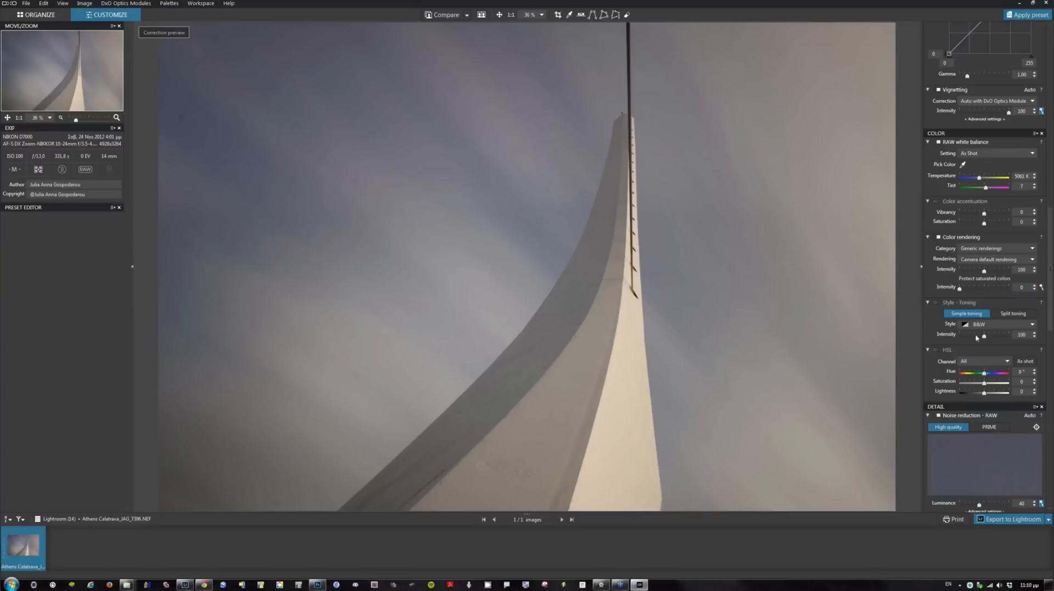
{"action": "scroll", "coordinate": [994, 337], "scroll_direction": "up", "scroll_amount": 5}
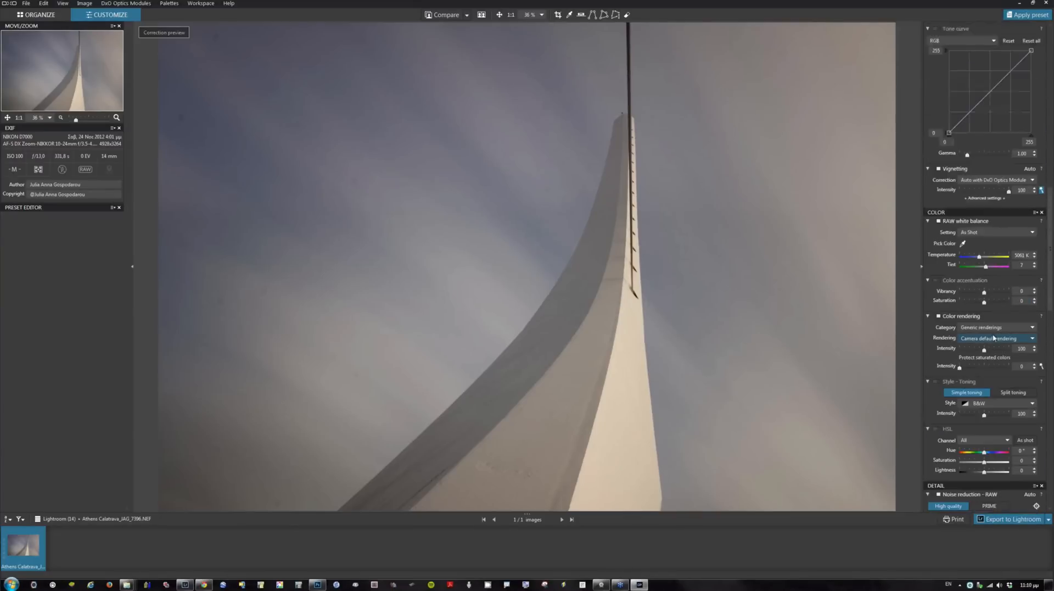
{"action": "scroll", "coordinate": [998, 351], "scroll_direction": "up", "scroll_amount": 5}
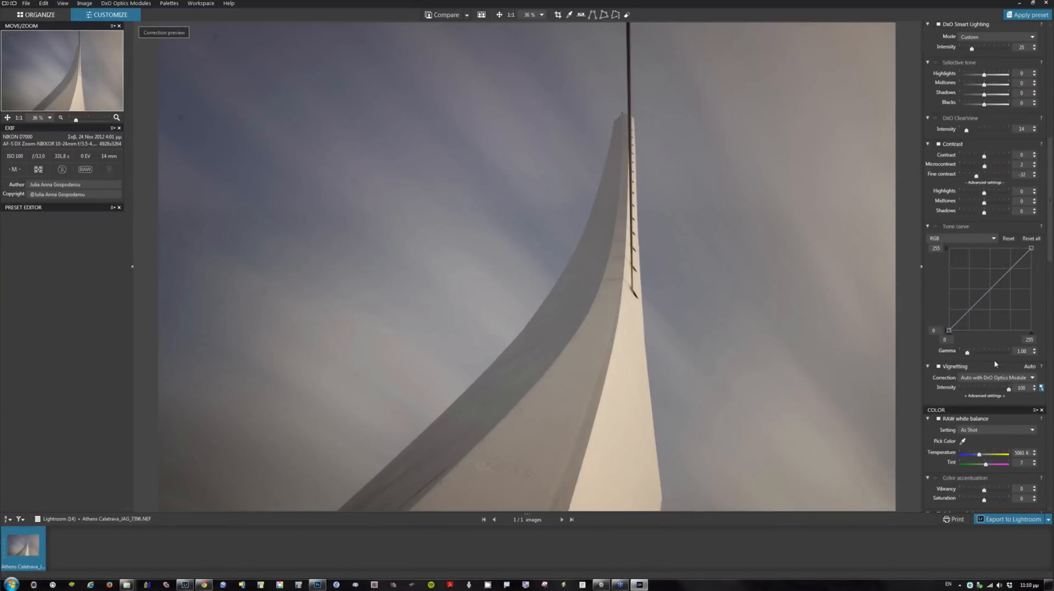
{"action": "scroll", "coordinate": [995, 363], "scroll_direction": "up", "scroll_amount": 4}
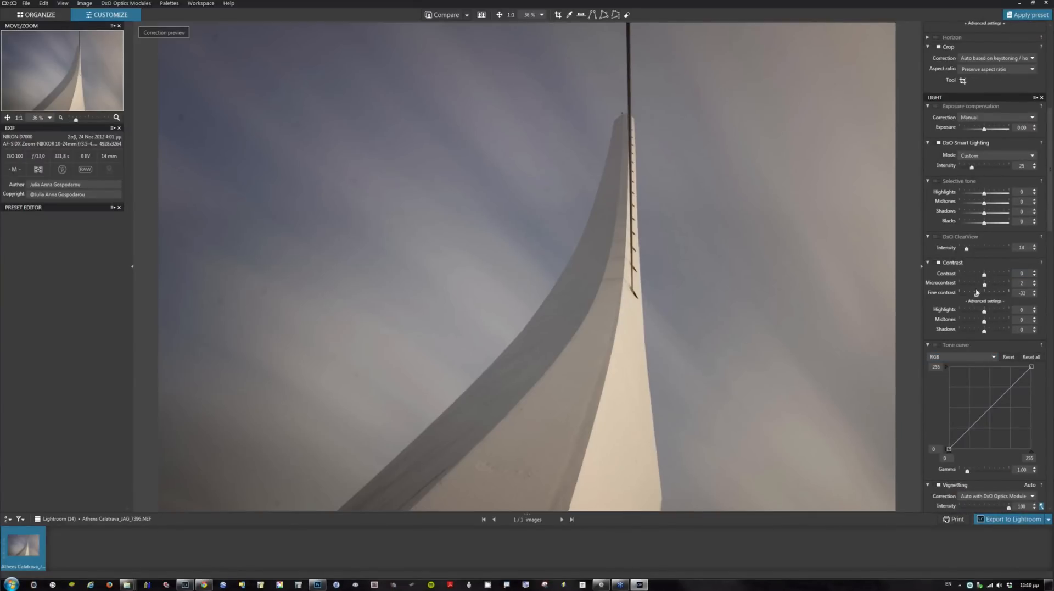
{"action": "scroll", "coordinate": [976, 291], "scroll_direction": "down", "scroll_amount": 10}
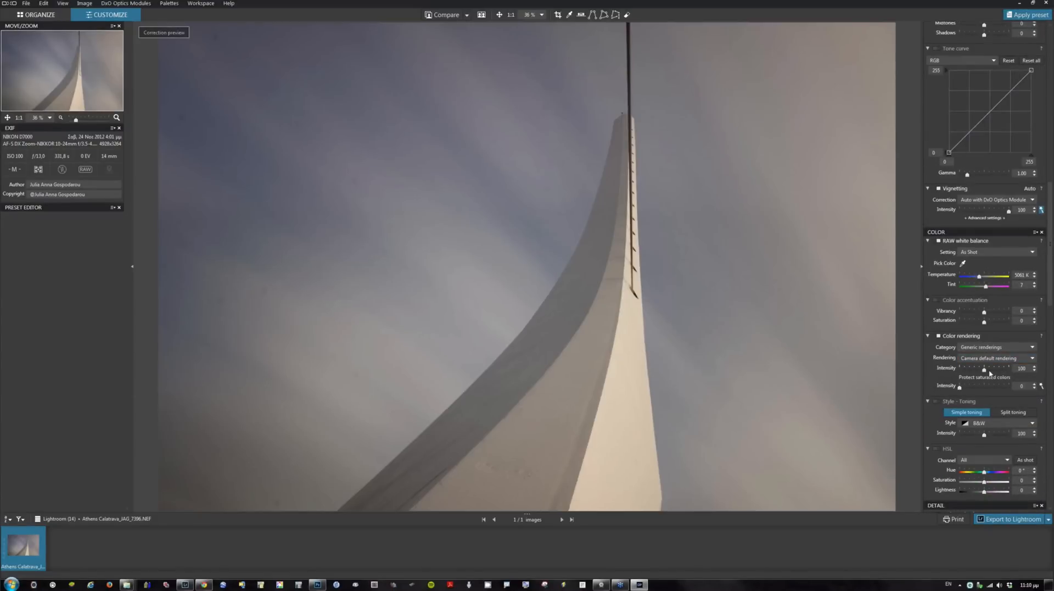
{"action": "scroll", "coordinate": [990, 373], "scroll_direction": "down", "scroll_amount": 12}
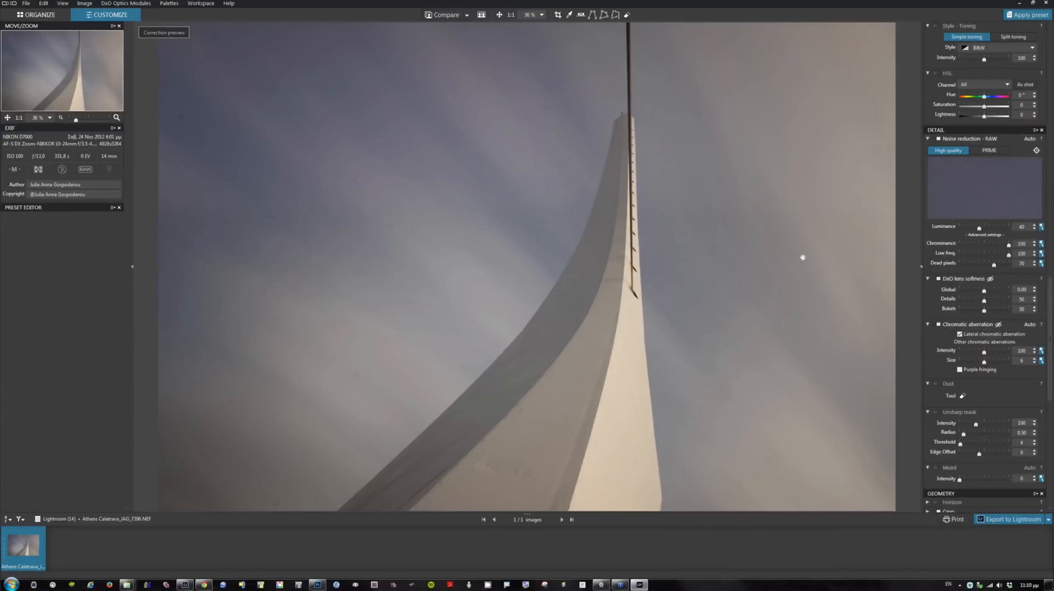
Compare the tower's details at 100% with the DxO lens softness correction off and on
{"action": "left_click", "coordinate": [510, 15]}
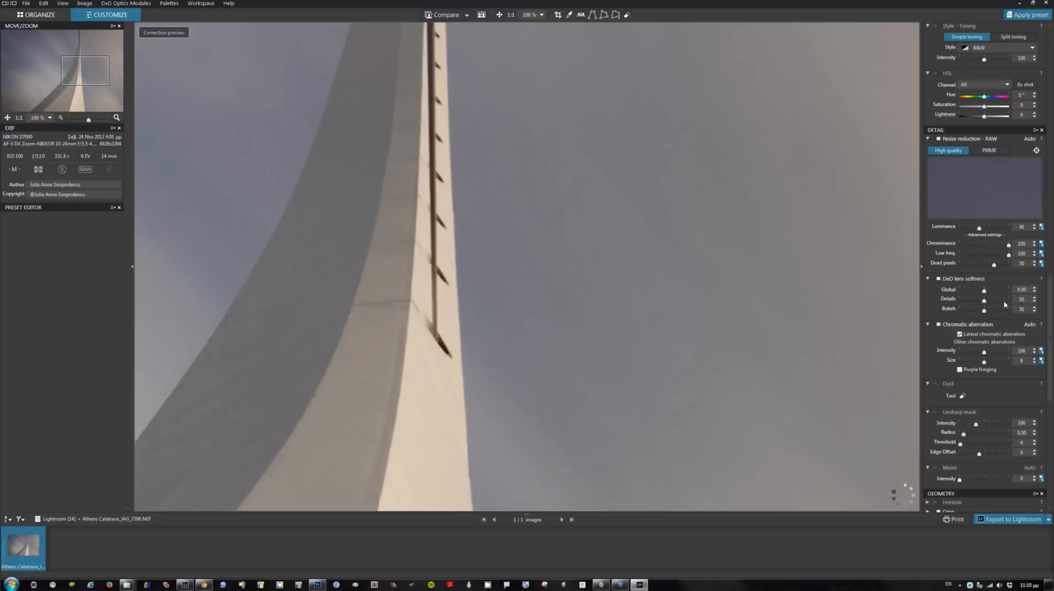
{"action": "left_click", "coordinate": [938, 279]}
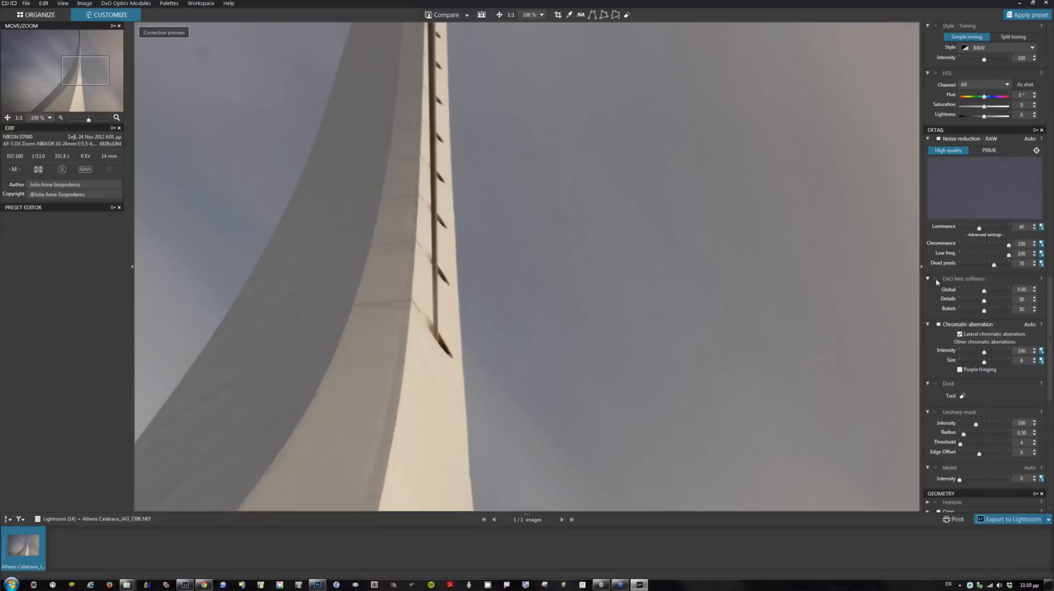
{"action": "left_click", "coordinate": [937, 278]}
Compare the reference and corrected images side by side at 200% on the tower's edge and cable
{"action": "left_click", "coordinate": [542, 16]}
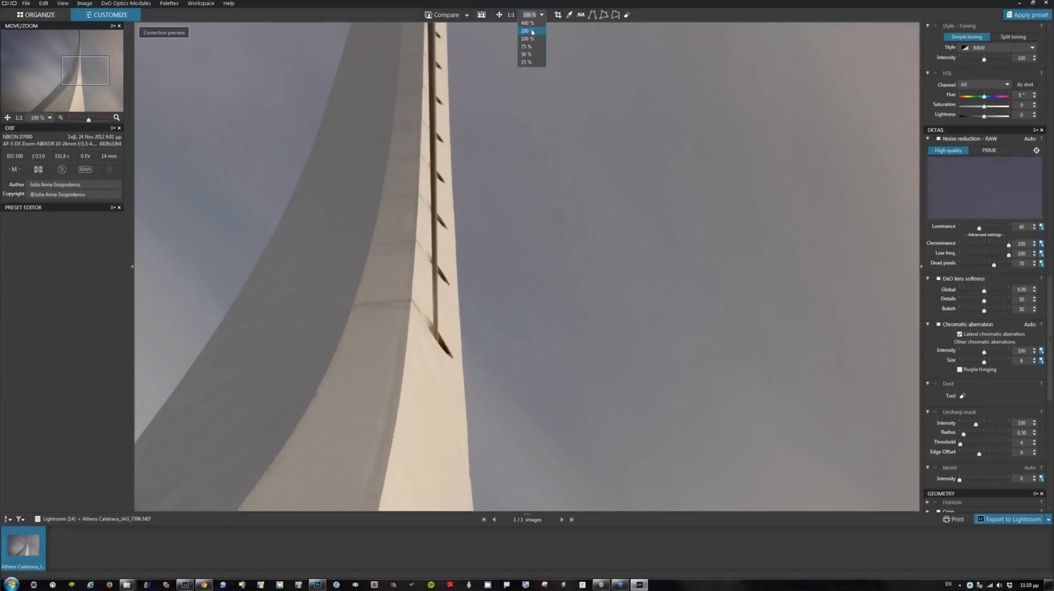
{"action": "left_click", "coordinate": [531, 32]}
{"action": "left_click_drag", "start_coordinate": [400, 169], "coordinate": [746, 168]}
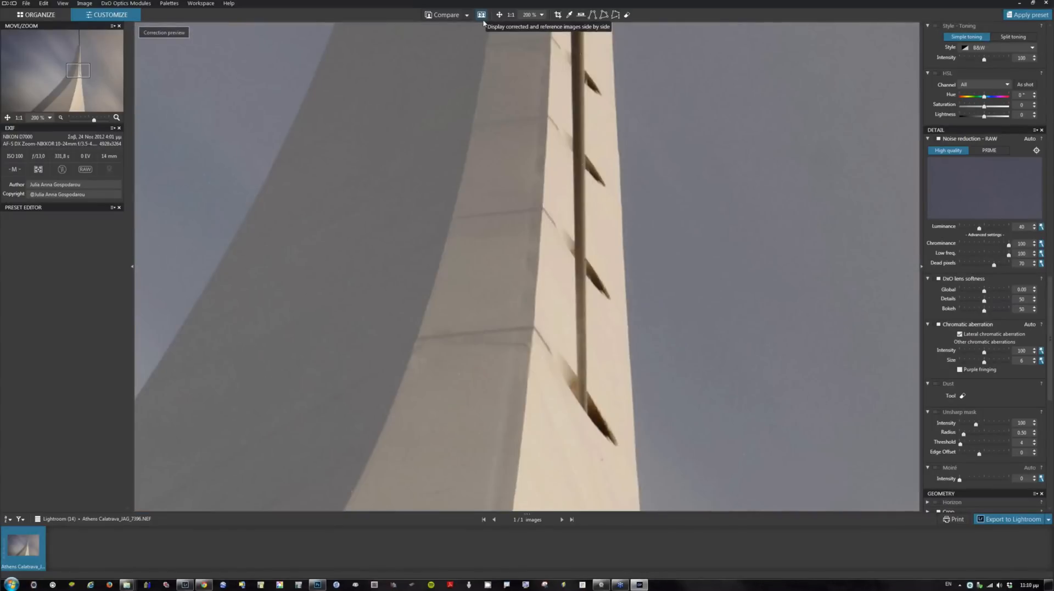
{"action": "left_click", "coordinate": [483, 19]}
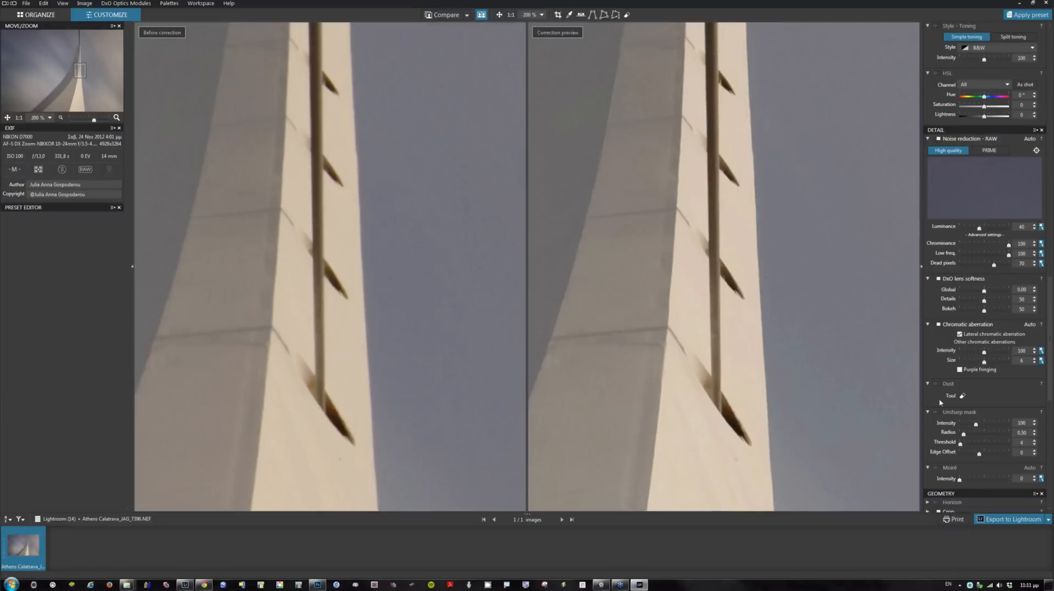
Compare the tower's details with Unsharp mask switched on and off, and return the view to 100%
{"action": "scroll", "coordinate": [939, 403], "scroll_direction": "down", "scroll_amount": 2}
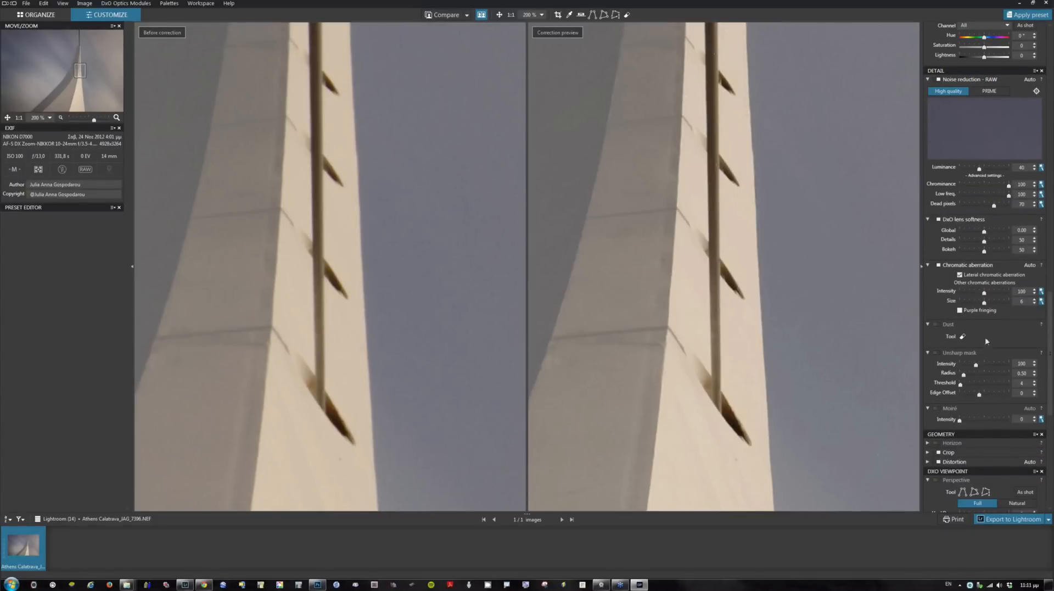
{"action": "left_click", "coordinate": [938, 353]}
{"action": "left_click", "coordinate": [938, 353]}
{"action": "key", "text": "ctrl+alt+0"}
Look over the Detail, Geometry, Viewpoint and Color settings and compare the image with Color rendering switched off and on
{"action": "scroll", "coordinate": [994, 384], "scroll_direction": "down", "scroll_amount": 4}
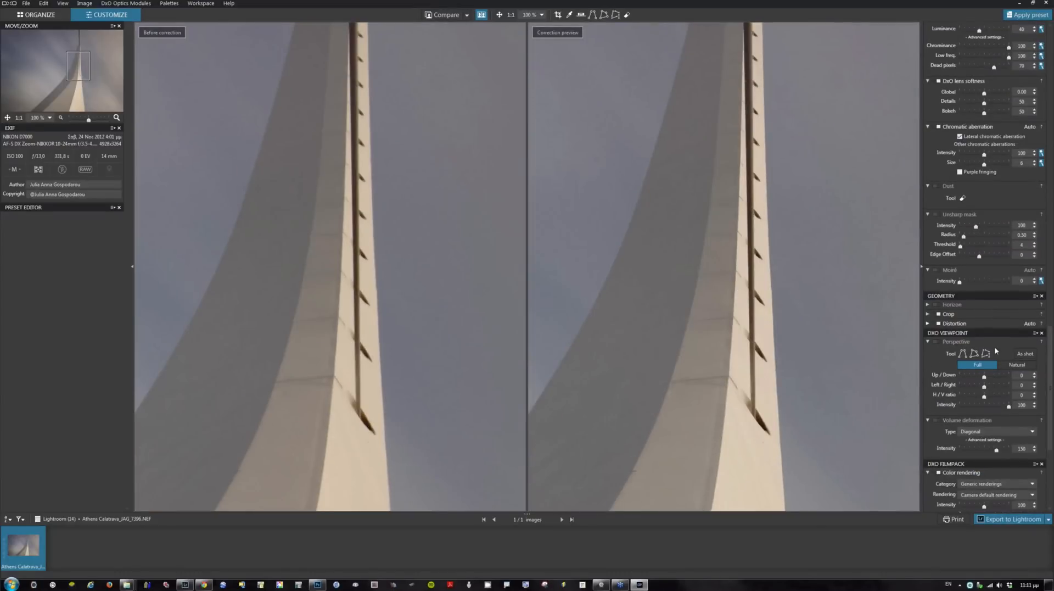
{"action": "scroll", "coordinate": [996, 345], "scroll_direction": "up", "scroll_amount": 1}
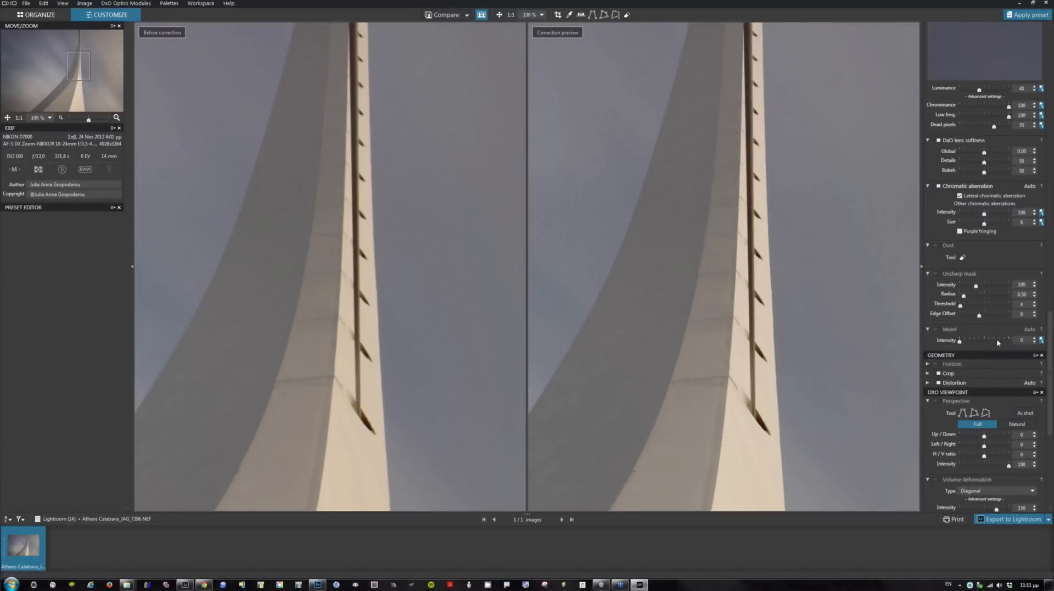
{"action": "scroll", "coordinate": [996, 338], "scroll_direction": "up", "scroll_amount": 7}
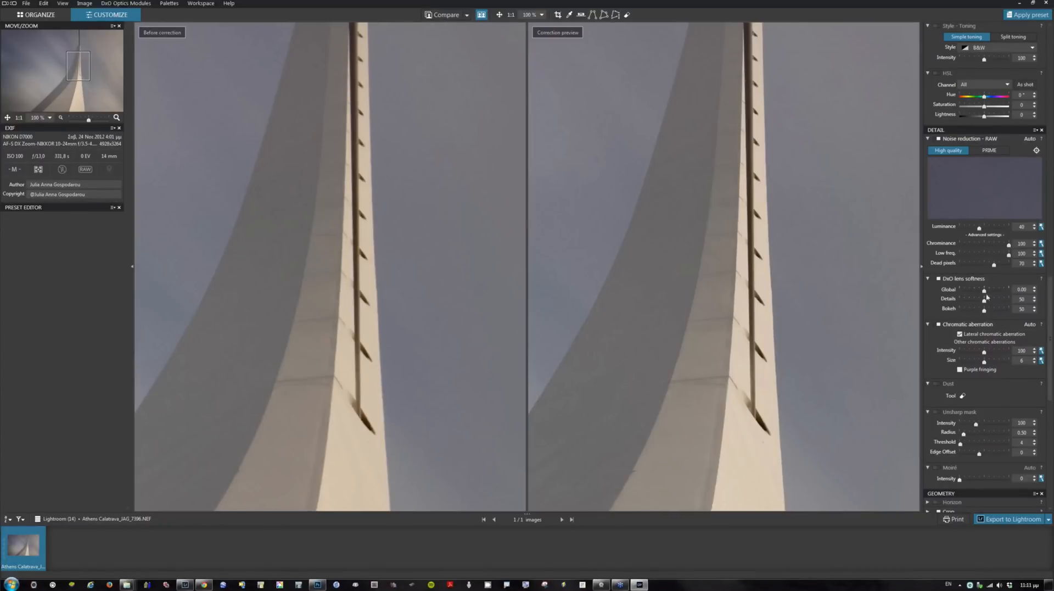
{"action": "scroll", "coordinate": [988, 385], "scroll_direction": "up", "scroll_amount": 7}
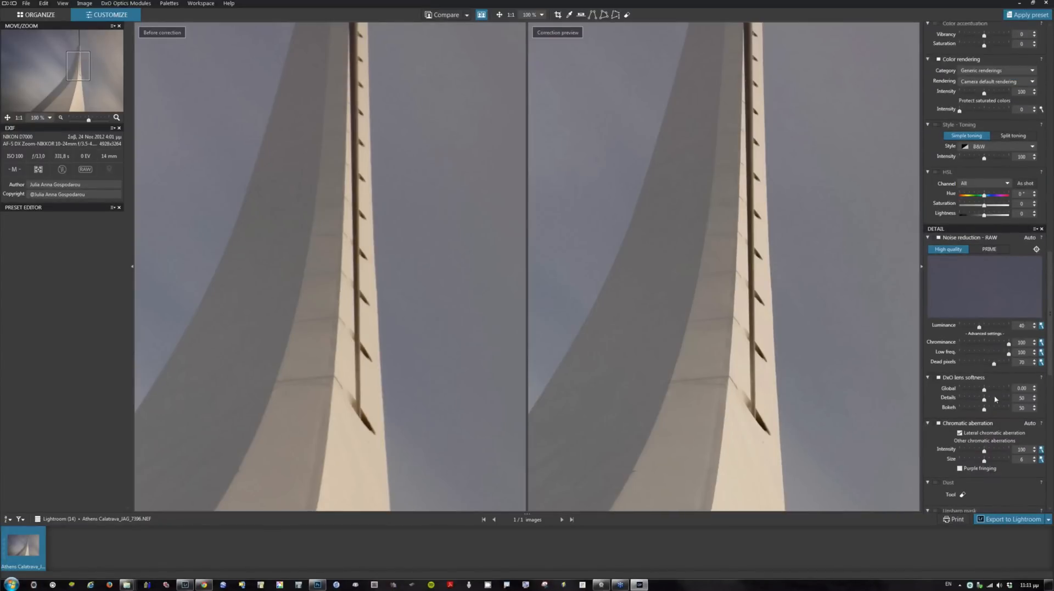
{"action": "scroll", "coordinate": [989, 394], "scroll_direction": "up", "scroll_amount": 5}
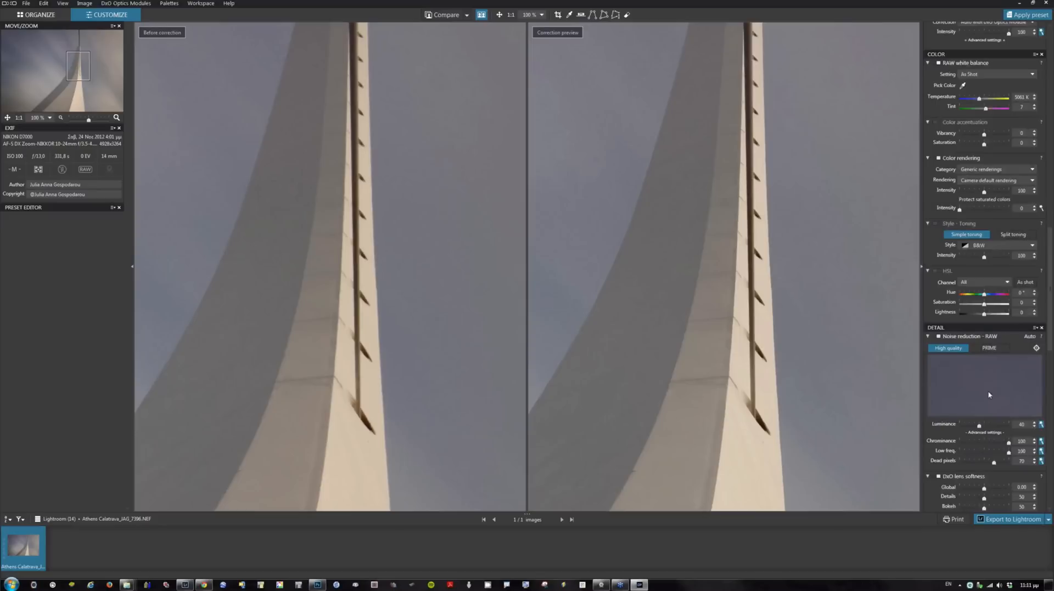
{"action": "left_click", "coordinate": [939, 199]}
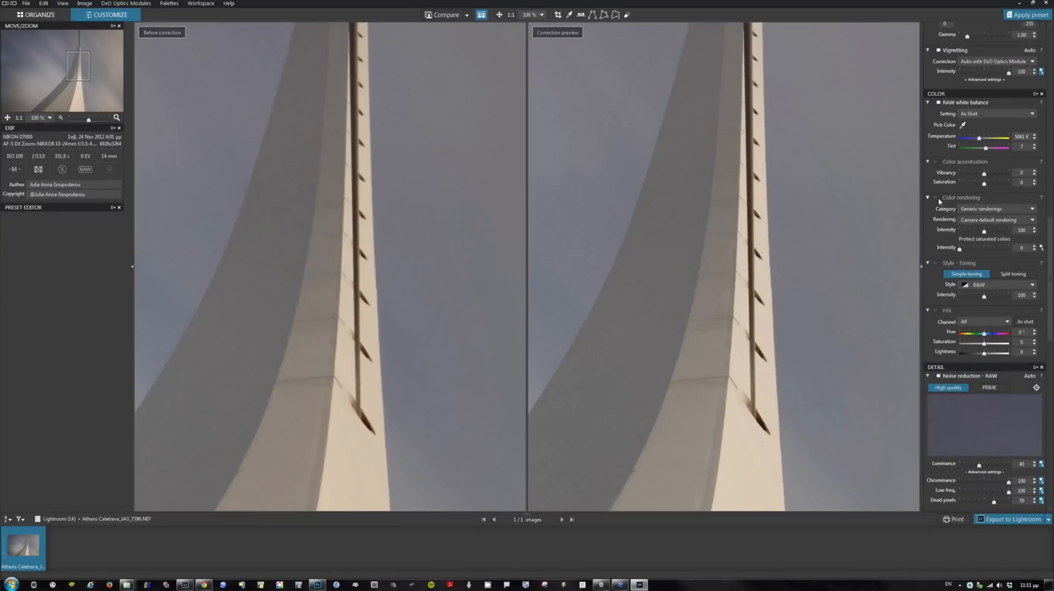
{"action": "left_click", "coordinate": [939, 199]}
Review the available Color rendering categories, from generic renderings and camera bodies to film looks, keeping Generic renderings
{"action": "left_click", "coordinate": [993, 209]}
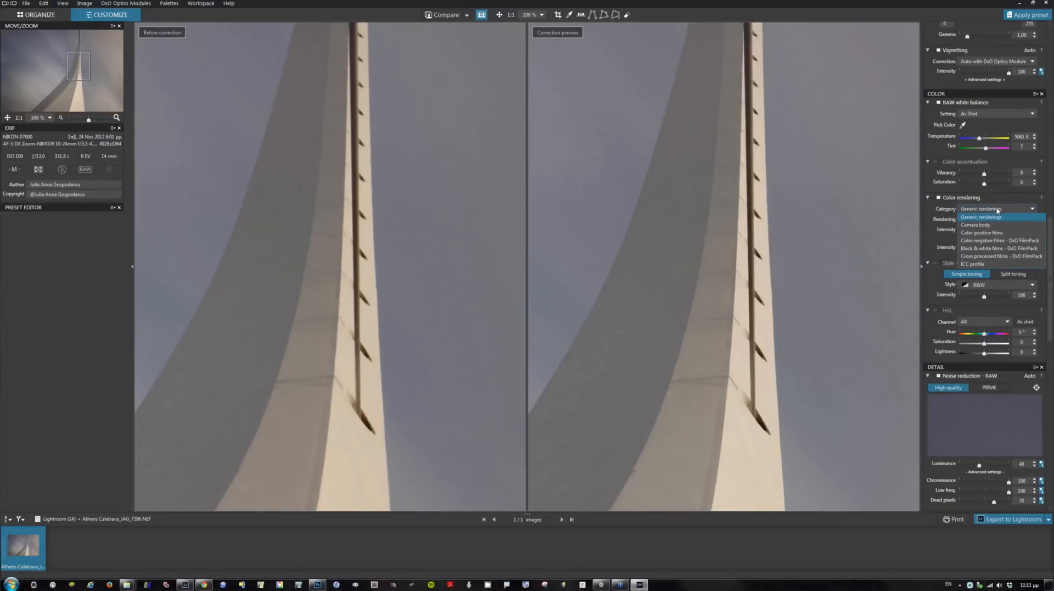
{"action": "left_click", "coordinate": [997, 209]}
{"action": "left_click", "coordinate": [985, 211]}
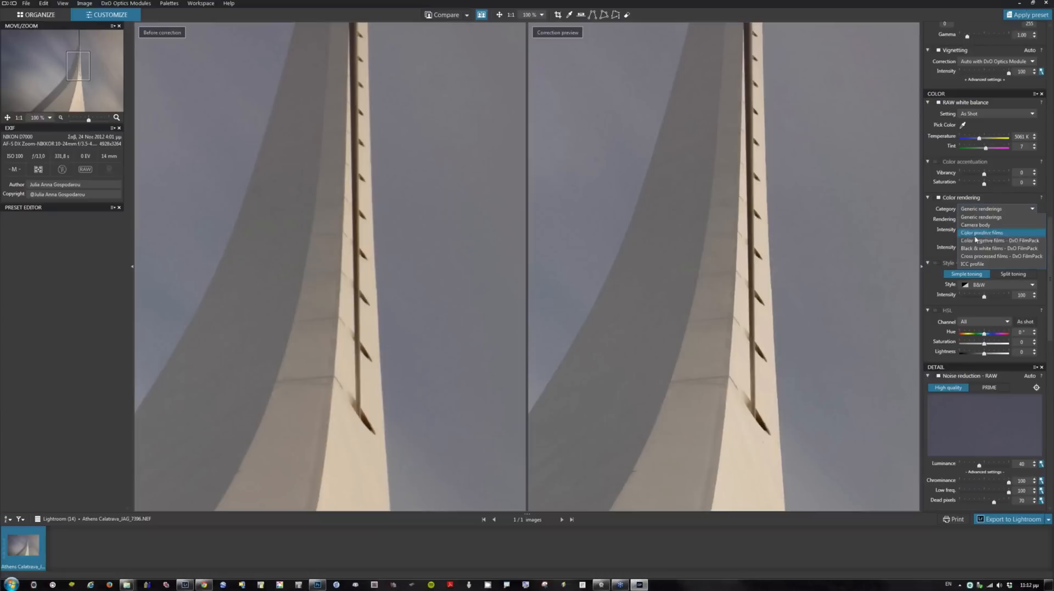
{"action": "left_click", "coordinate": [977, 210]}
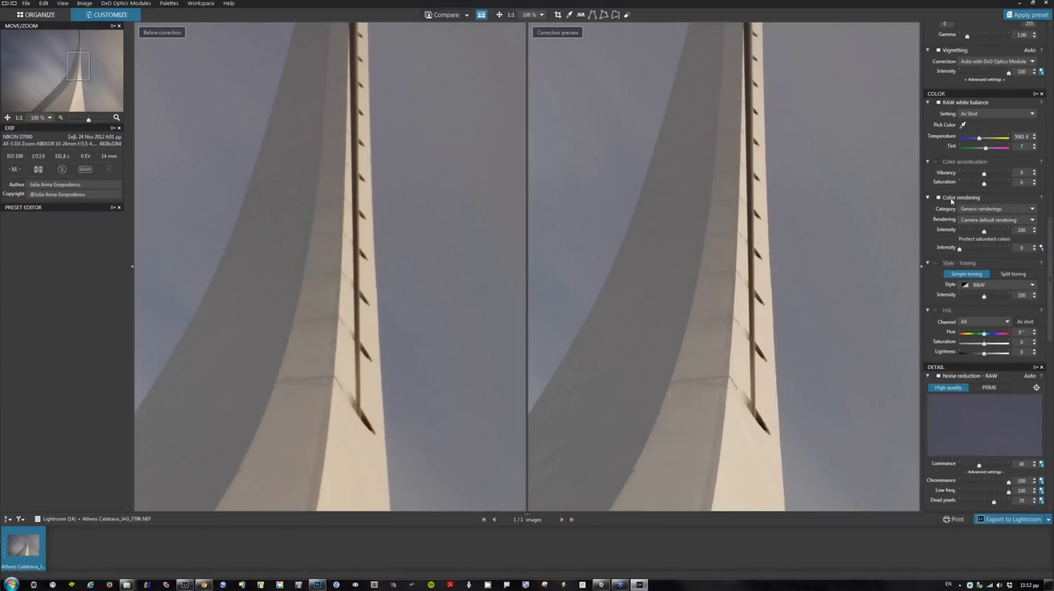
Try the "Neutral color, factory tonality" rendering on the photo and return to Camera default rendering
{"action": "left_click", "coordinate": [986, 223]}
{"action": "left_click", "coordinate": [987, 242]}
{"action": "scroll", "coordinate": [991, 384], "scroll_direction": "down", "scroll_amount": 3}
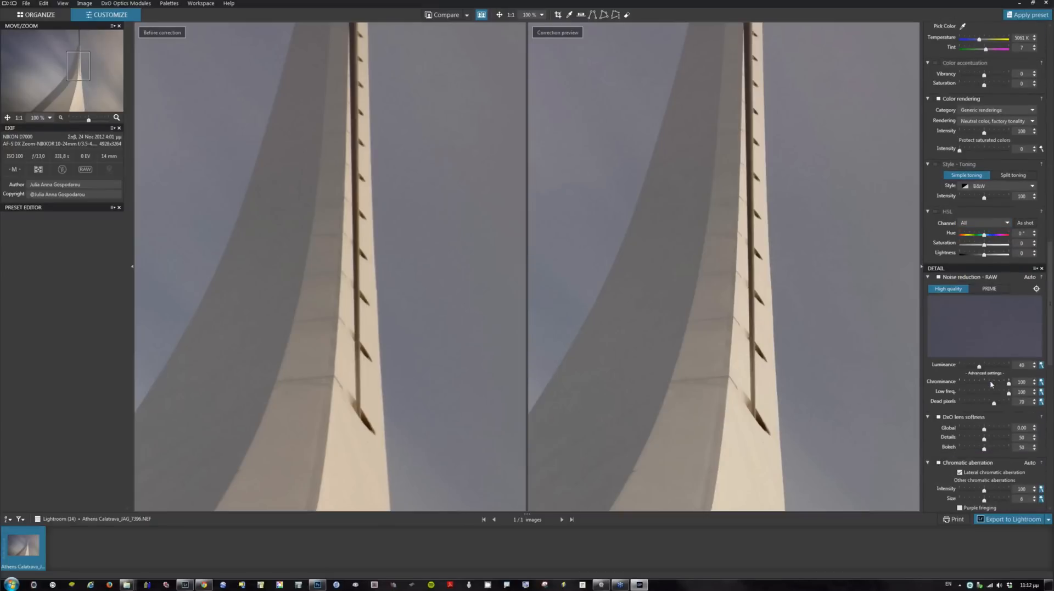
{"action": "scroll", "coordinate": [990, 385], "scroll_direction": "up", "scroll_amount": 1}
Browse the preset previews from the general purpose, portrait and landscape sets to single-shot HDR, and close them without applying any
{"action": "scroll", "coordinate": [989, 380], "scroll_direction": "up", "scroll_amount": 6}
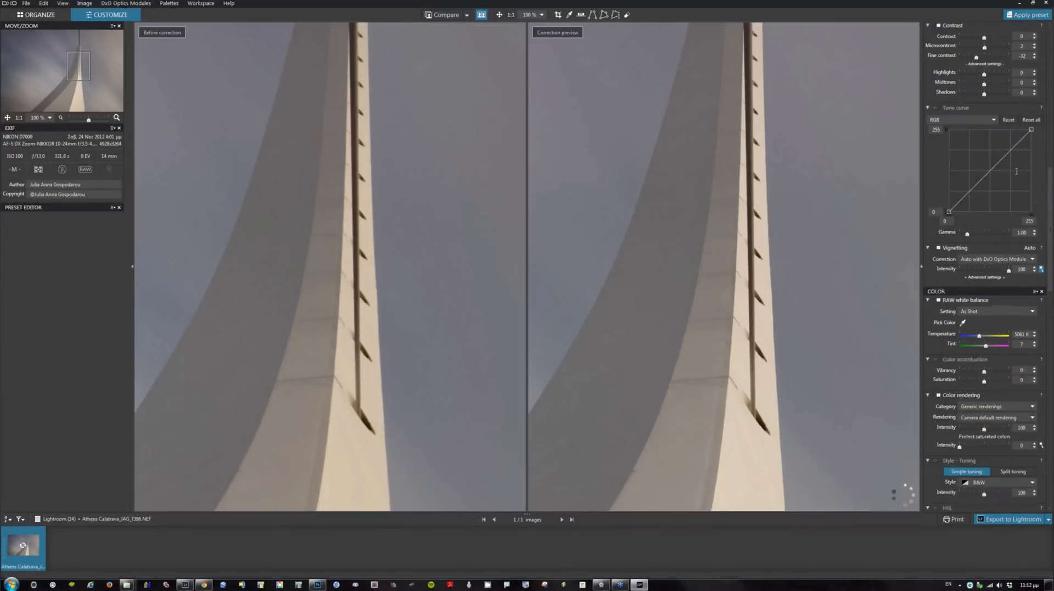
{"action": "scroll", "coordinate": [996, 189], "scroll_direction": "up", "scroll_amount": 6}
{"action": "scroll", "coordinate": [997, 189], "scroll_direction": "up", "scroll_amount": 7}
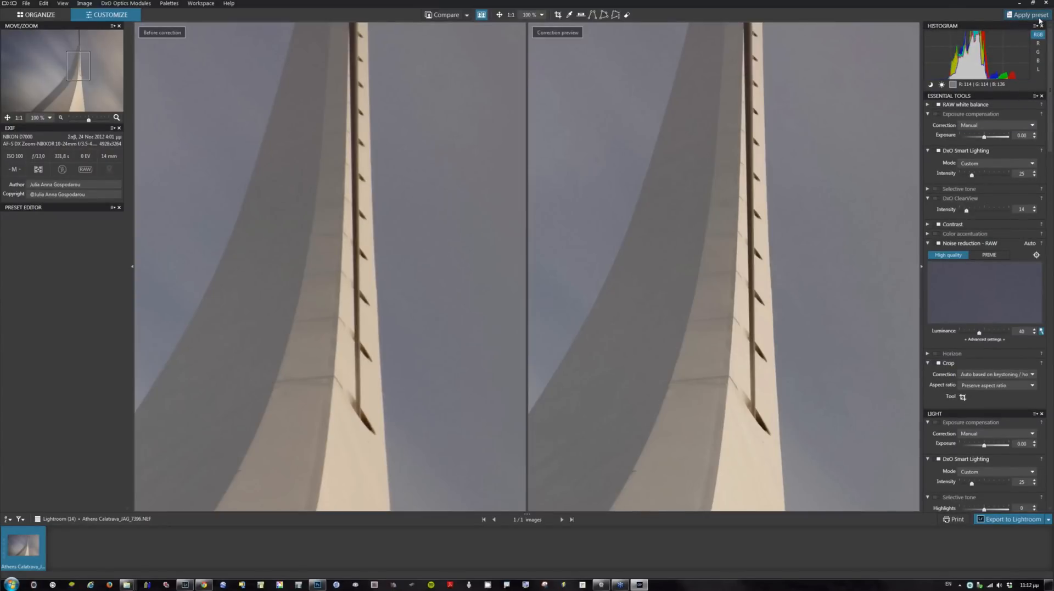
{"action": "left_click", "coordinate": [1026, 15]}
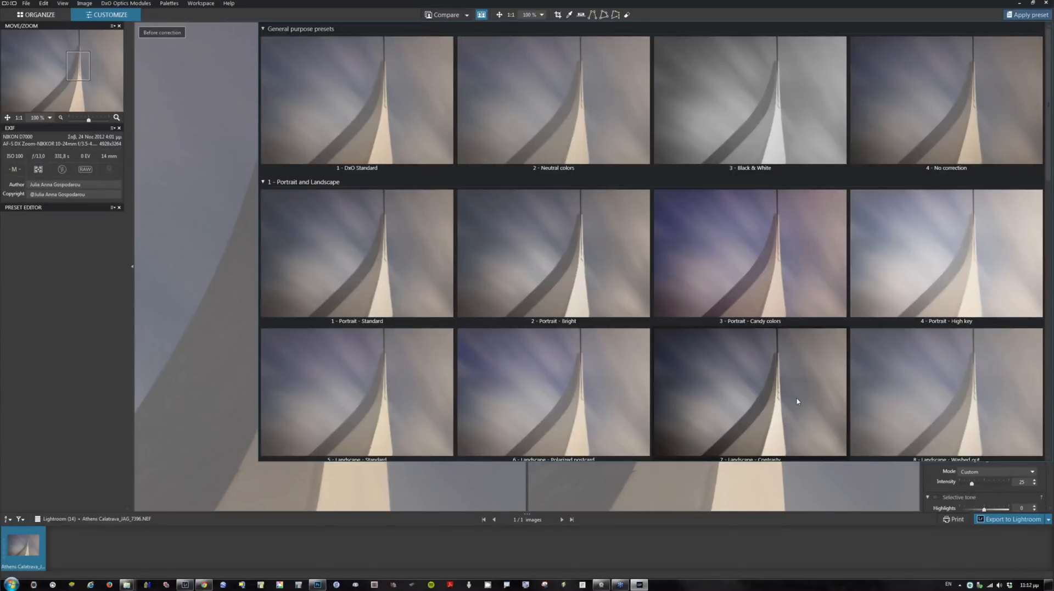
{"action": "scroll", "coordinate": [797, 402], "scroll_direction": "down", "scroll_amount": 1}
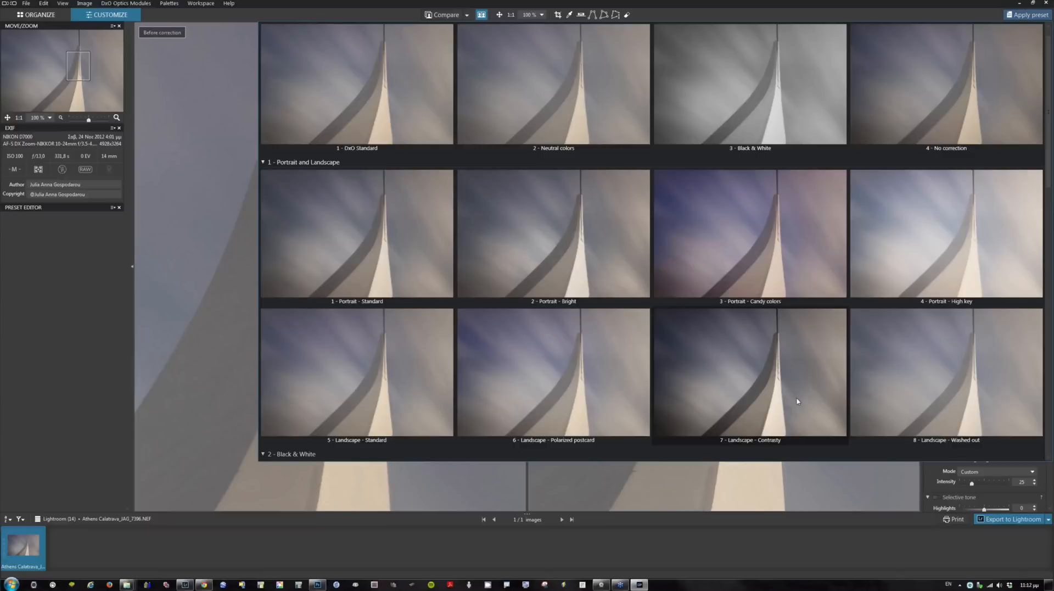
{"action": "scroll", "coordinate": [797, 401], "scroll_direction": "down", "scroll_amount": 3}
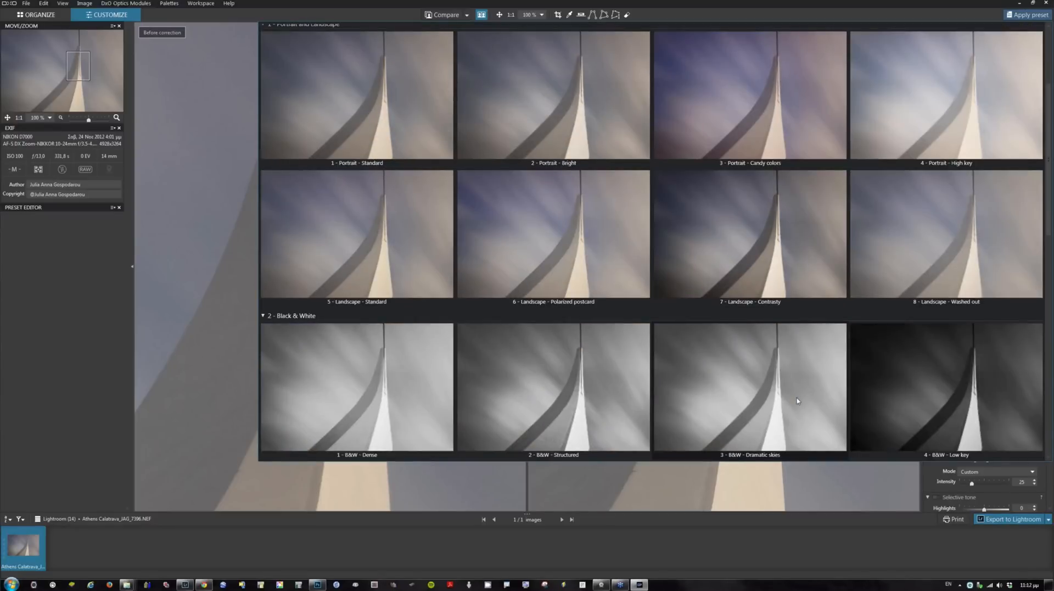
{"action": "scroll", "coordinate": [797, 401], "scroll_direction": "down", "scroll_amount": 5}
{"action": "scroll", "coordinate": [797, 401], "scroll_direction": "down", "scroll_amount": 7}
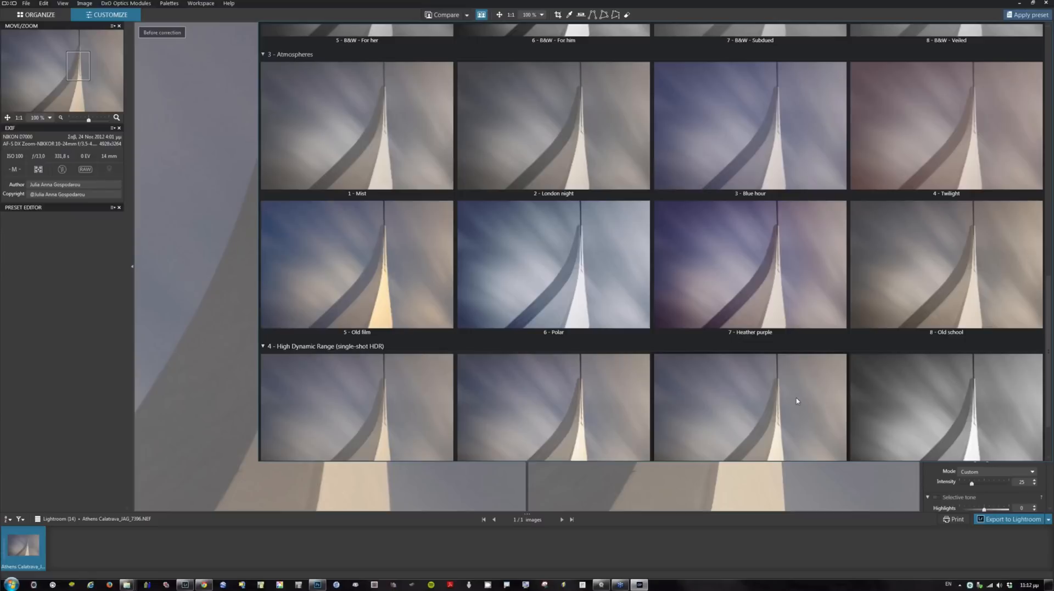
{"action": "scroll", "coordinate": [797, 401], "scroll_direction": "down", "scroll_amount": 2}
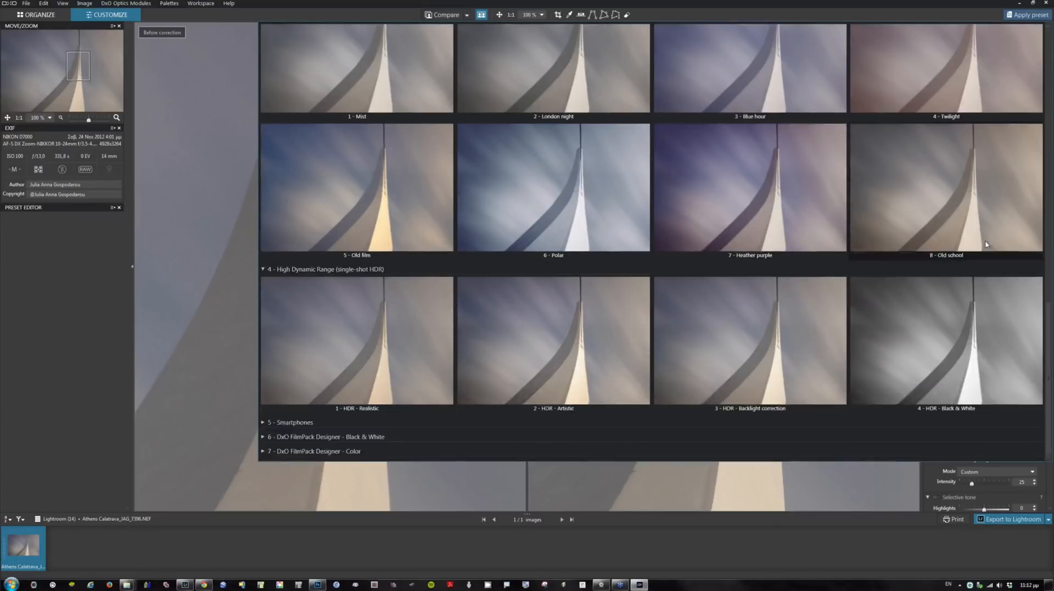
{"action": "left_click", "coordinate": [1028, 15]}
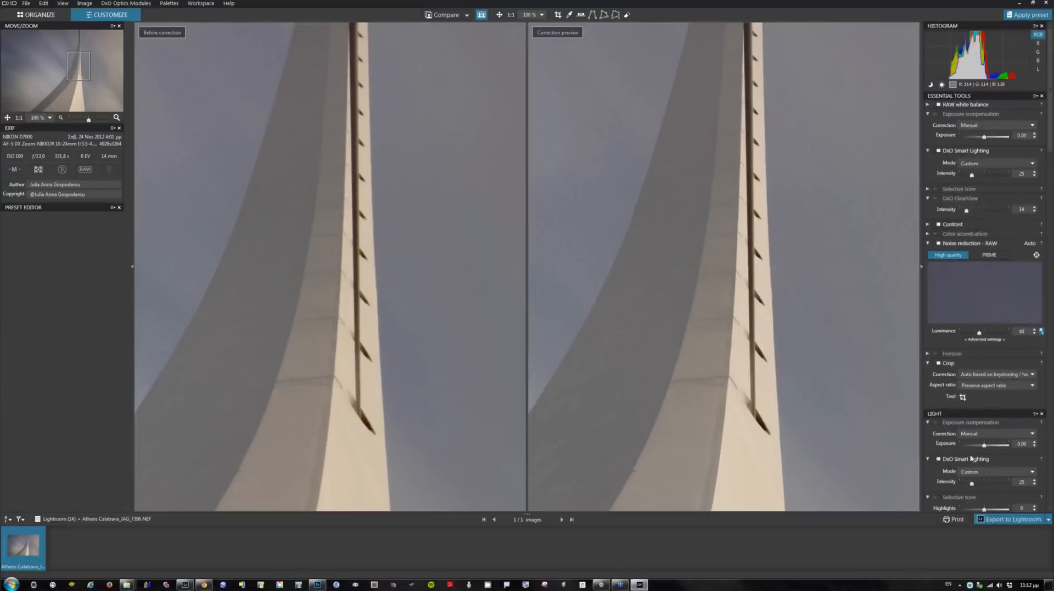
Look over the correction palettes down to the DxO ViewPoint and DxO FilmPack settings
{"action": "scroll", "coordinate": [988, 274], "scroll_direction": "down", "scroll_amount": 8}
{"action": "scroll", "coordinate": [1001, 475], "scroll_direction": "down", "scroll_amount": 20}
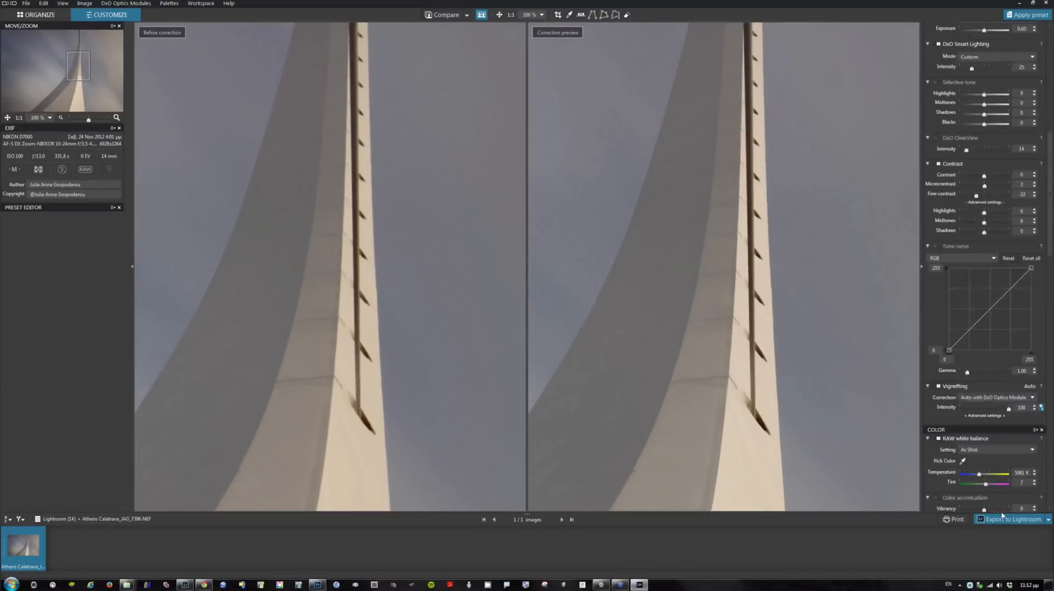
{"action": "scroll", "coordinate": [1005, 426], "scroll_direction": "down", "scroll_amount": 8}
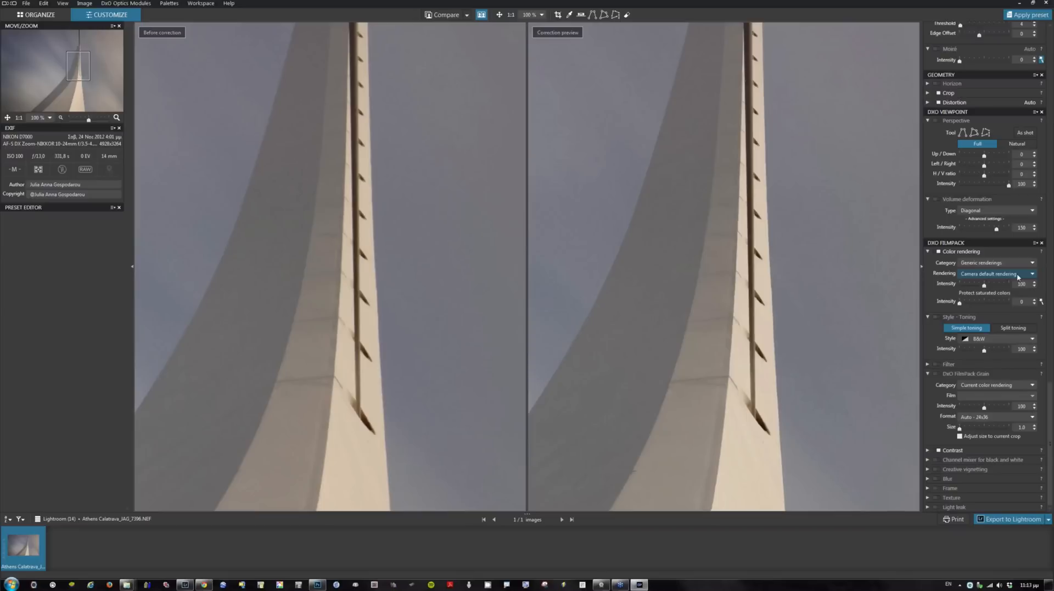
{"action": "scroll", "coordinate": [977, 408], "scroll_direction": "up", "scroll_amount": 1}
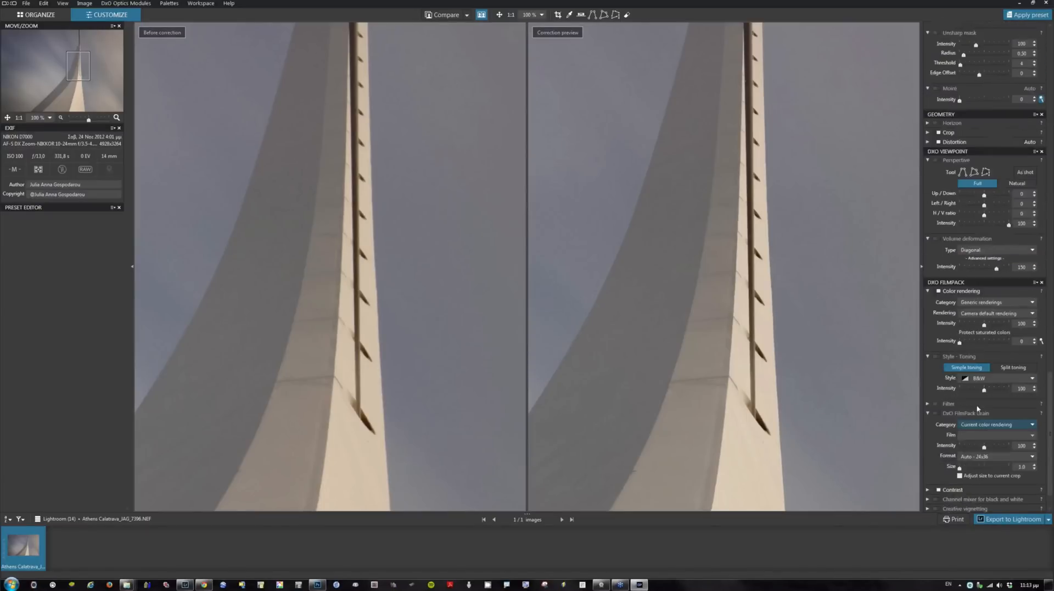
{"action": "scroll", "coordinate": [977, 408], "scroll_direction": "up", "scroll_amount": 8}
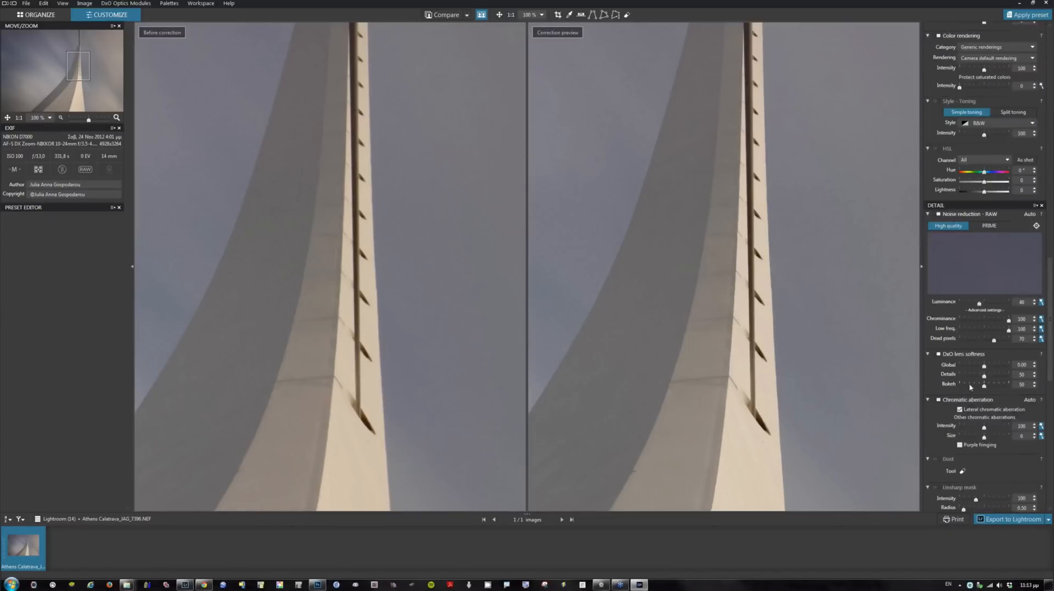
Set the RAW noise reduction method to PRIME
{"action": "scroll", "coordinate": [970, 388], "scroll_direction": "up", "scroll_amount": 1}
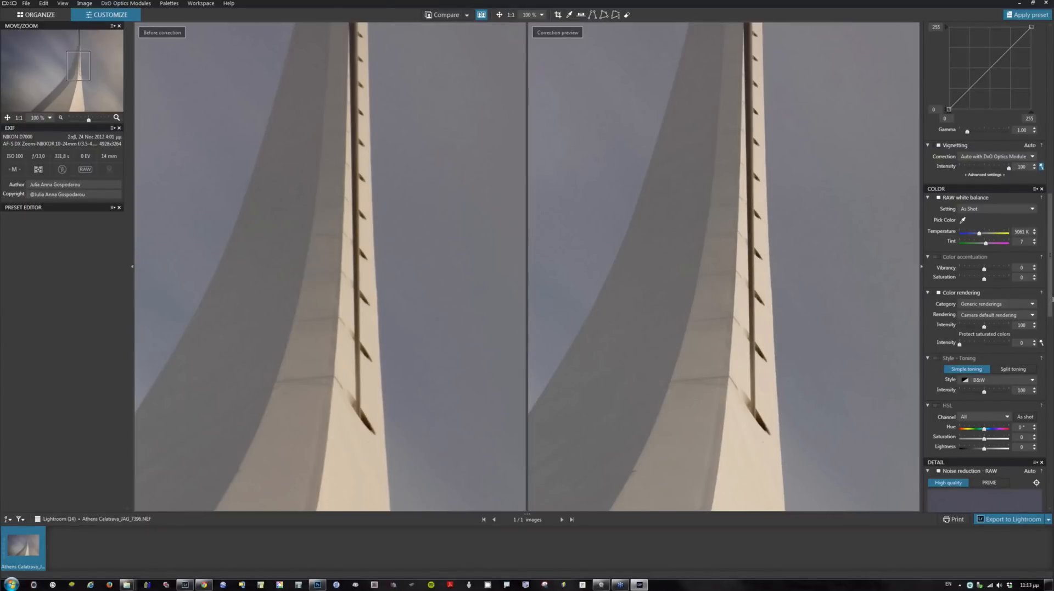
{"action": "scroll", "coordinate": [1052, 299], "scroll_direction": "down", "scroll_amount": 5}
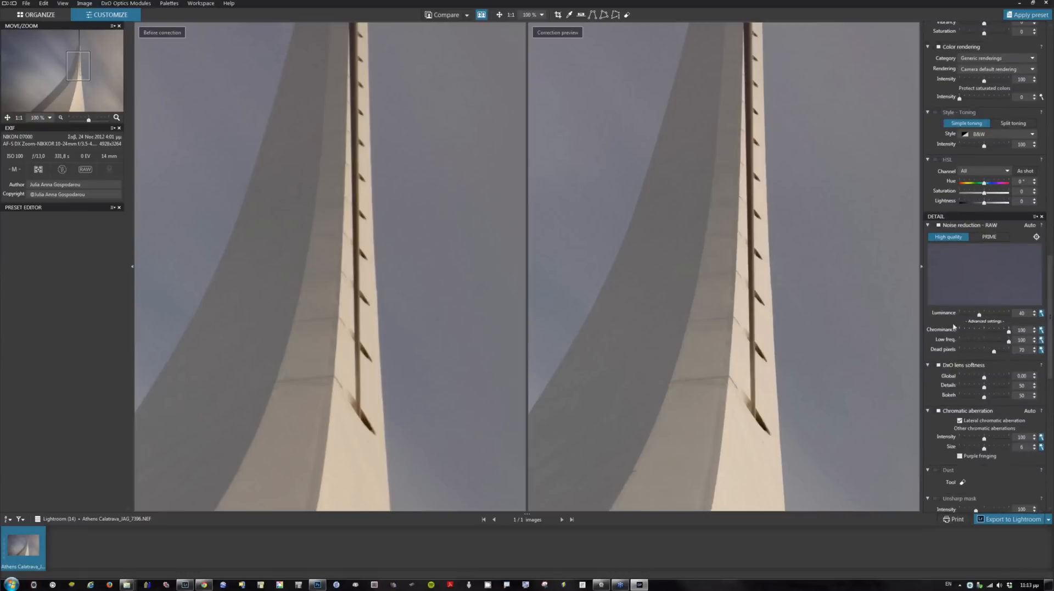
{"action": "left_click", "coordinate": [988, 237]}
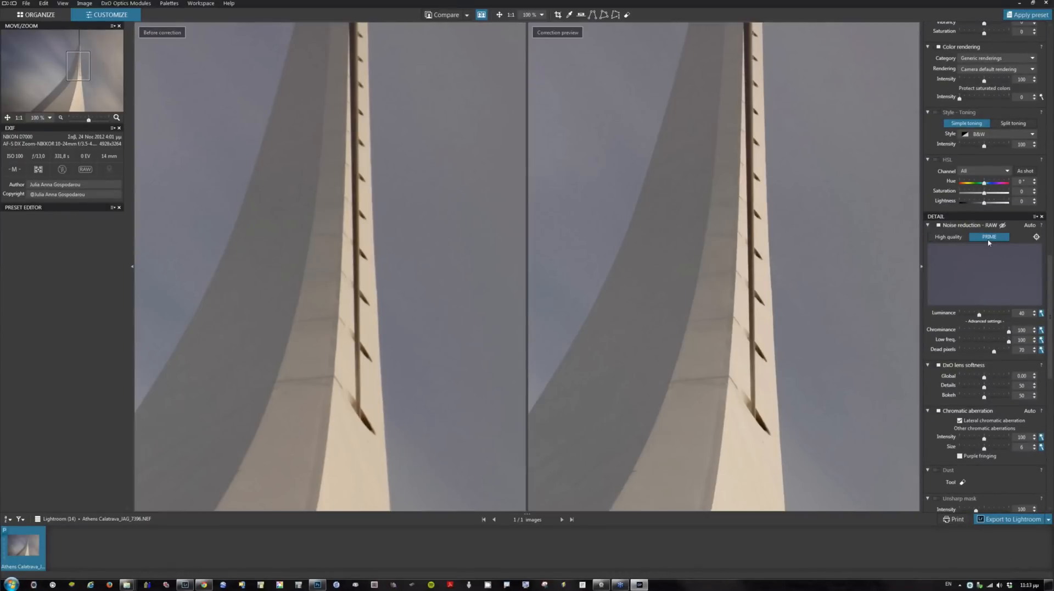
Export the photo to Adobe Photoshop CC as a 16-bit TIFF, overwriting the existing file
{"action": "left_click", "coordinate": [1049, 519]}
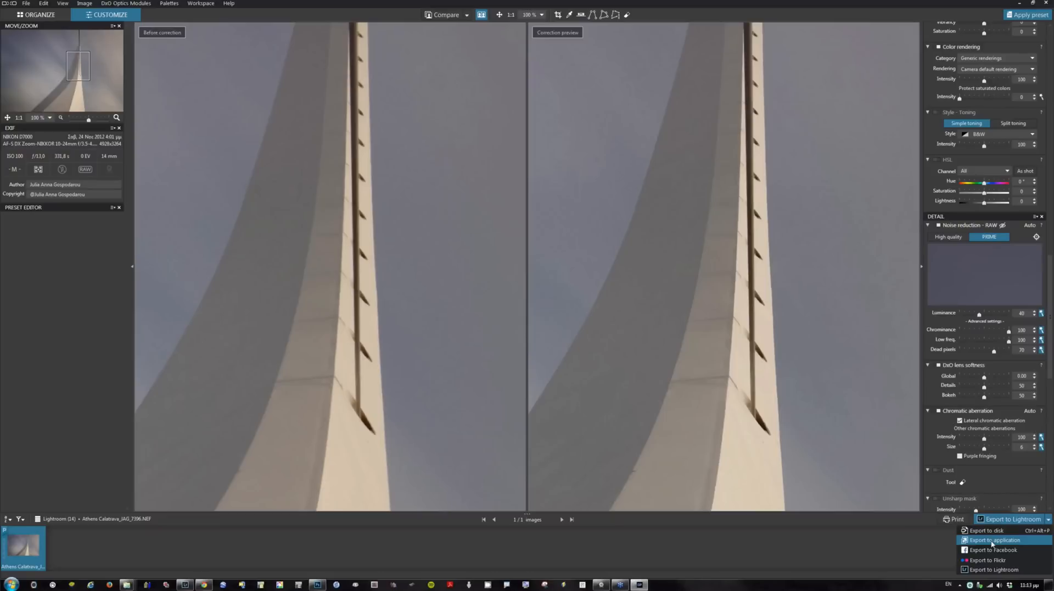
{"action": "left_click", "coordinate": [991, 541]}
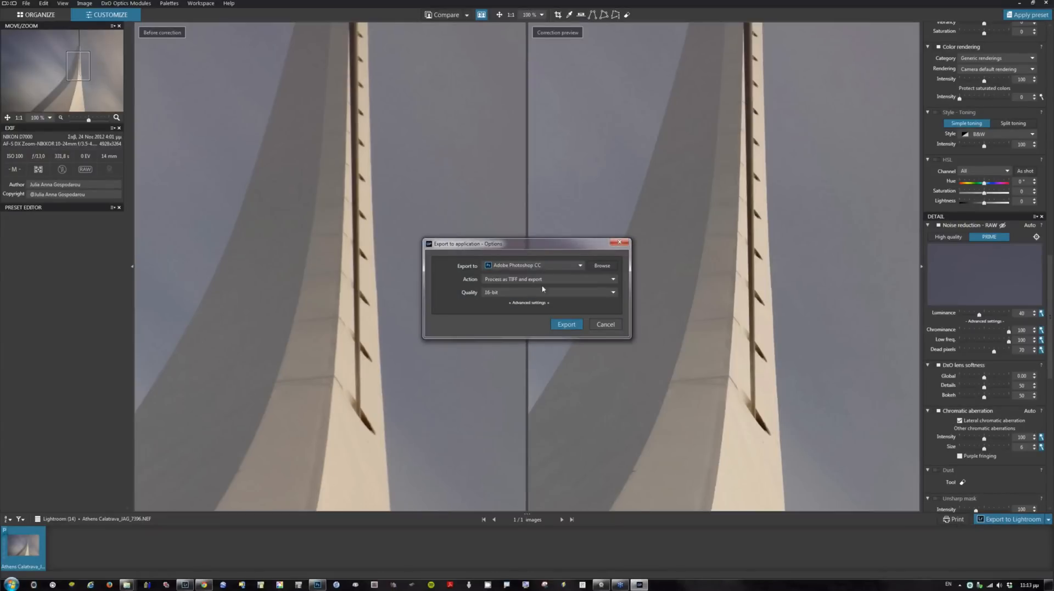
{"action": "left_click", "coordinate": [616, 282]}
{"action": "left_click", "coordinate": [616, 282]}
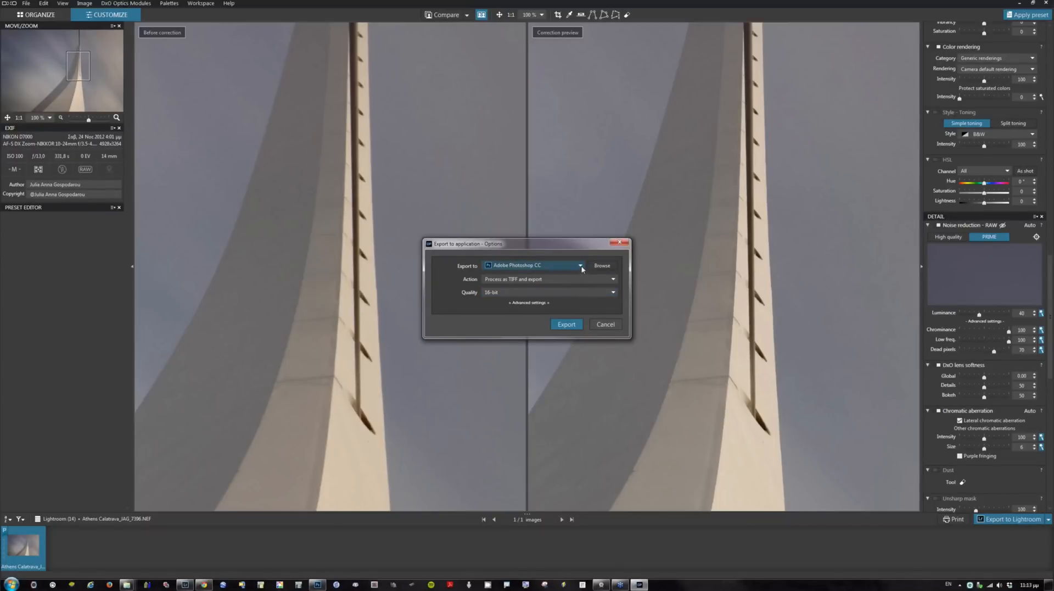
{"action": "left_click", "coordinate": [567, 325]}
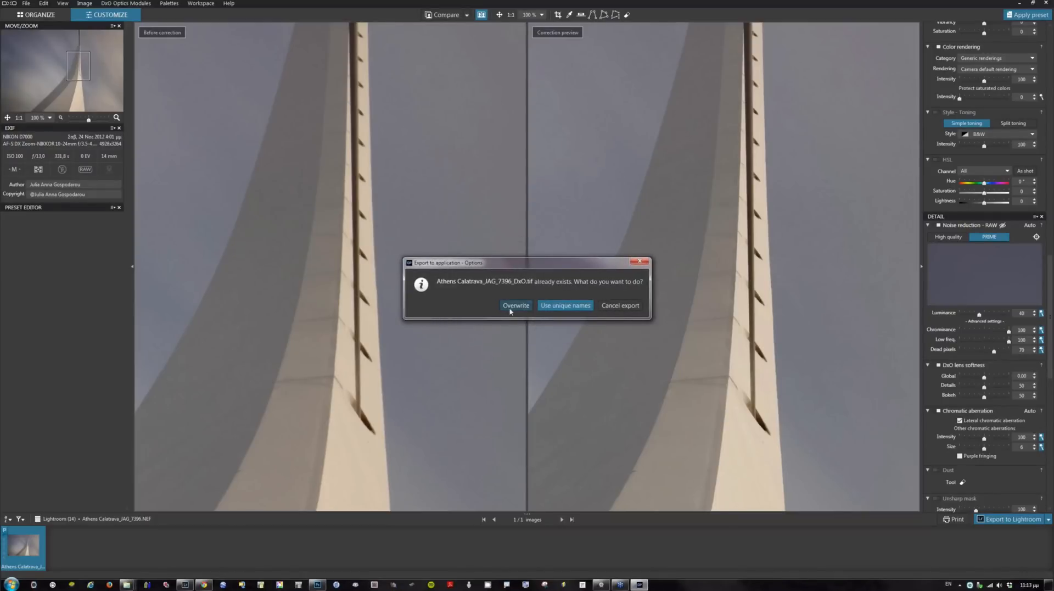
{"action": "left_click", "coordinate": [509, 310]}
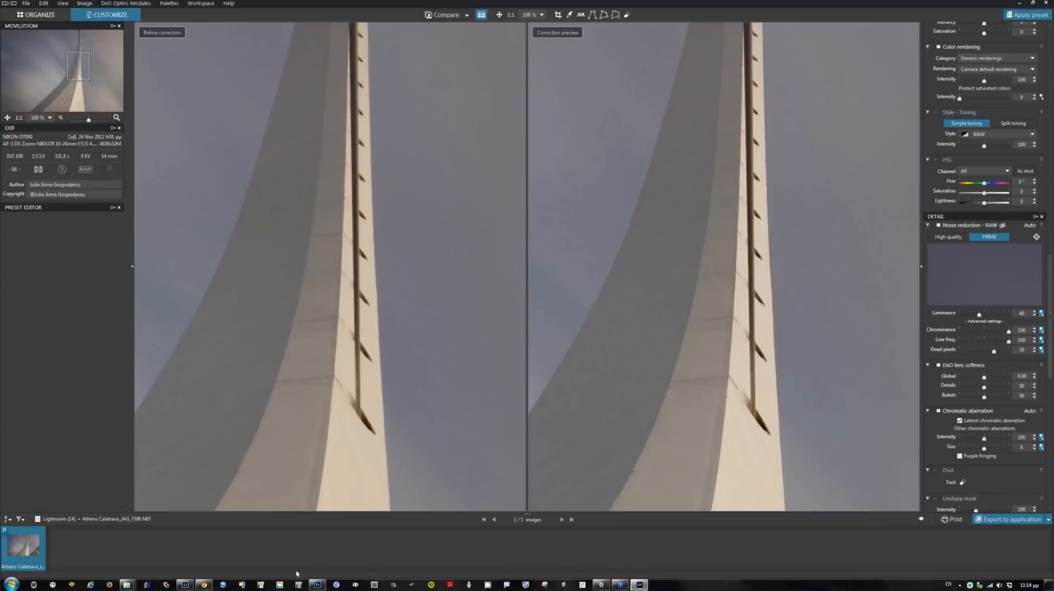
Look over the correction settings while the export is processed, and switch to Photoshop to view the exported TIFF
{"action": "mouse_move", "coordinate": [319, 585]}
{"action": "scroll", "coordinate": [983, 439], "scroll_direction": "up", "scroll_amount": 5}
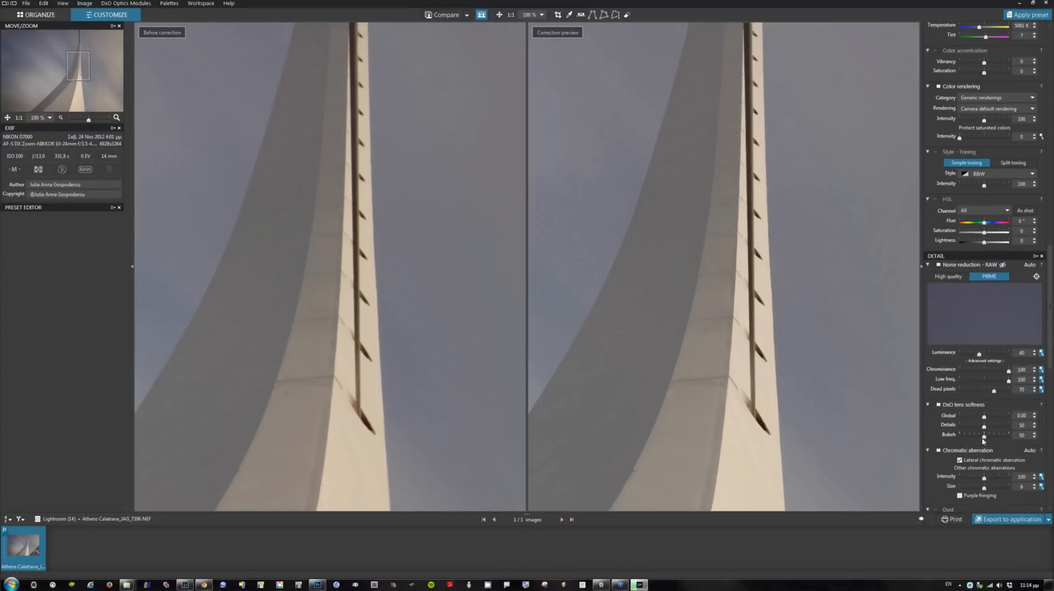
{"action": "scroll", "coordinate": [982, 441], "scroll_direction": "up", "scroll_amount": 7}
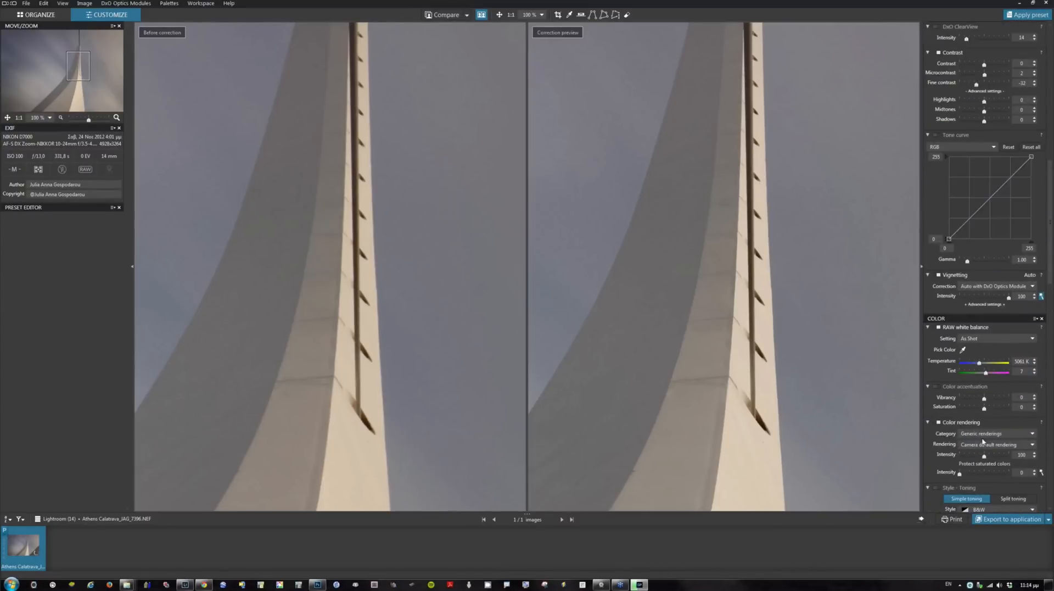
{"action": "scroll", "coordinate": [982, 440], "scroll_direction": "up", "scroll_amount": 12}
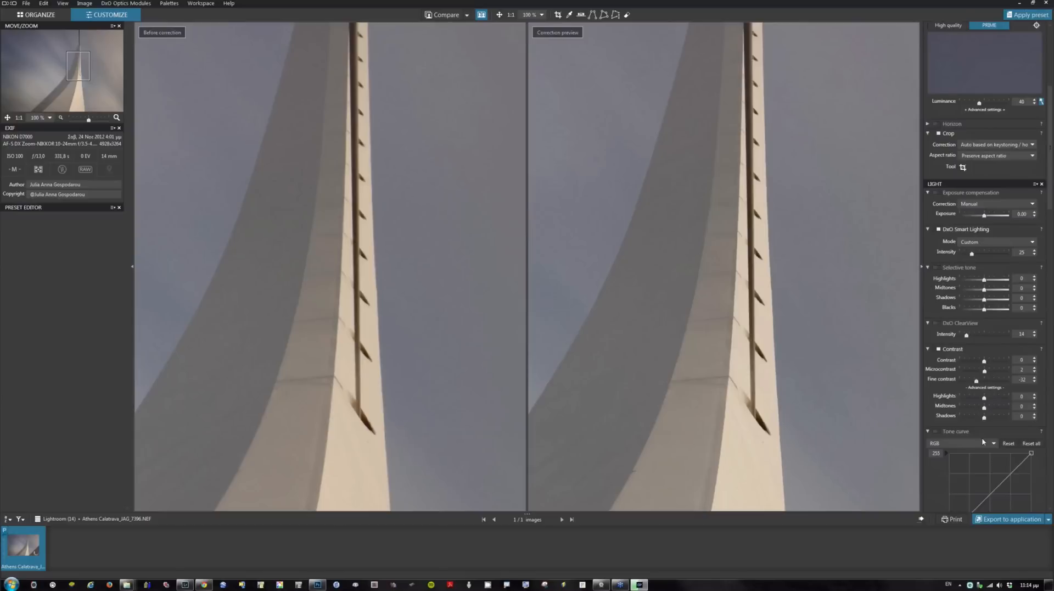
{"action": "scroll", "coordinate": [983, 442], "scroll_direction": "up", "scroll_amount": 4}
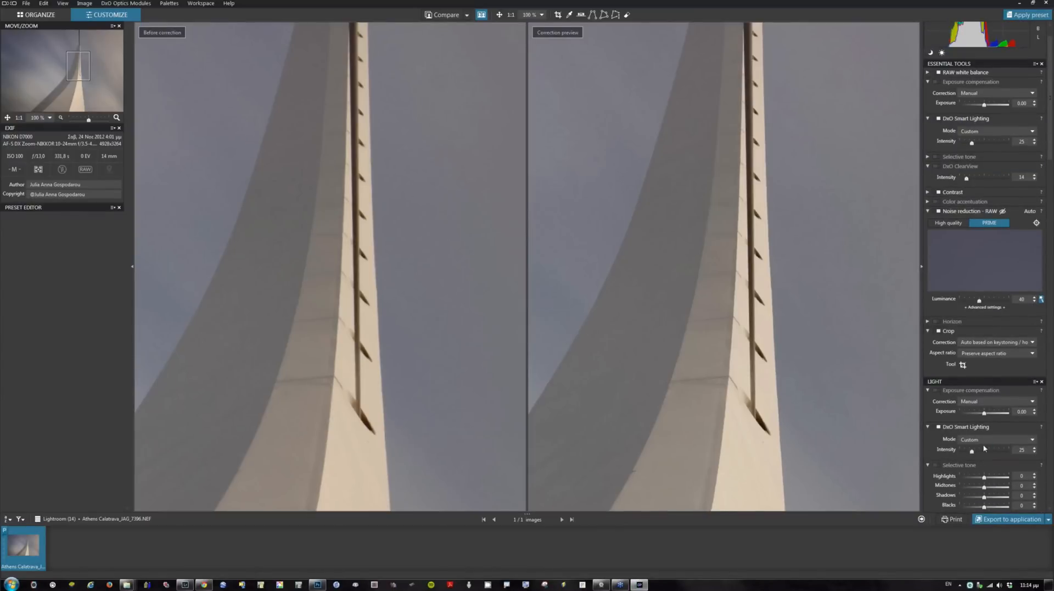
{"action": "key", "text": "alt+Tab"}
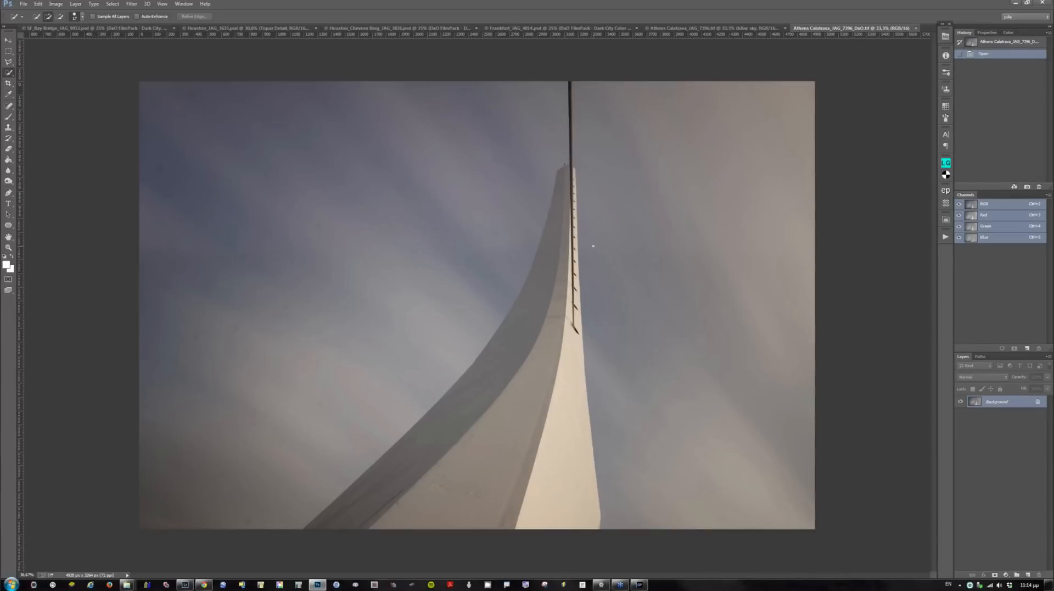
Examine the pylon's edge detail up close in the exported TIFF and in the Lightroom original, switching between both programs
{"action": "scroll", "coordinate": [593, 246], "scroll_direction": "up", "scroll_amount": 1}
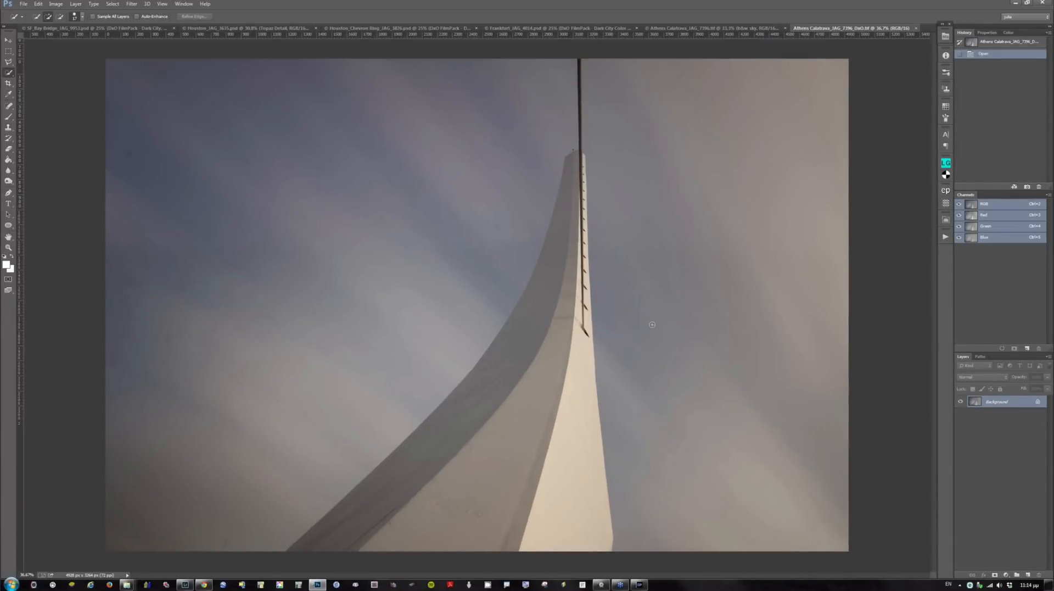
{"action": "scroll", "coordinate": [652, 325], "scroll_direction": "up", "scroll_amount": 3}
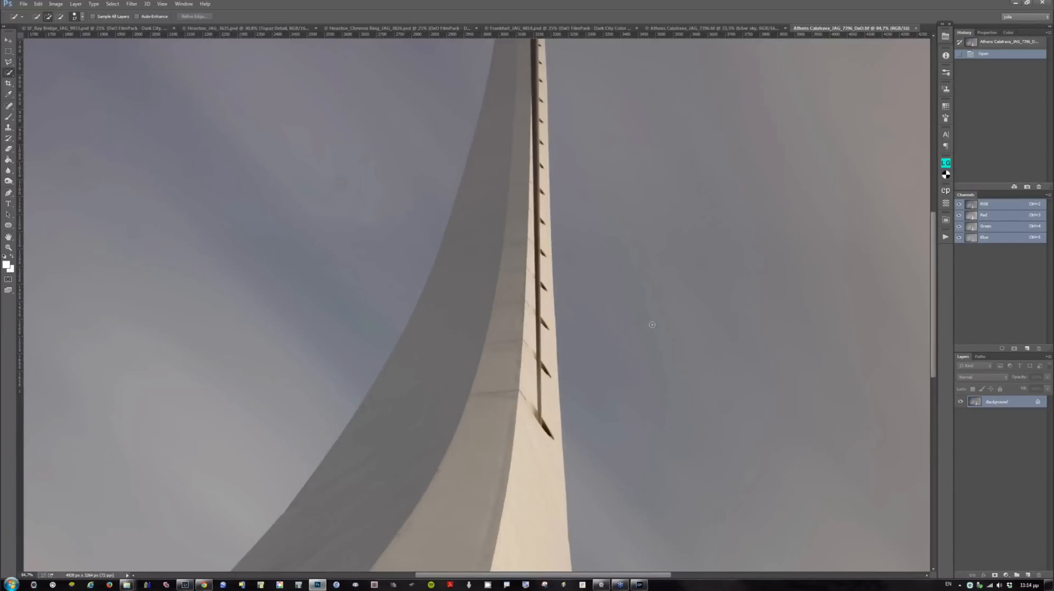
{"action": "scroll", "coordinate": [632, 281], "scroll_direction": "up", "scroll_amount": 3}
{"action": "mouse_move", "coordinate": [185, 585]}
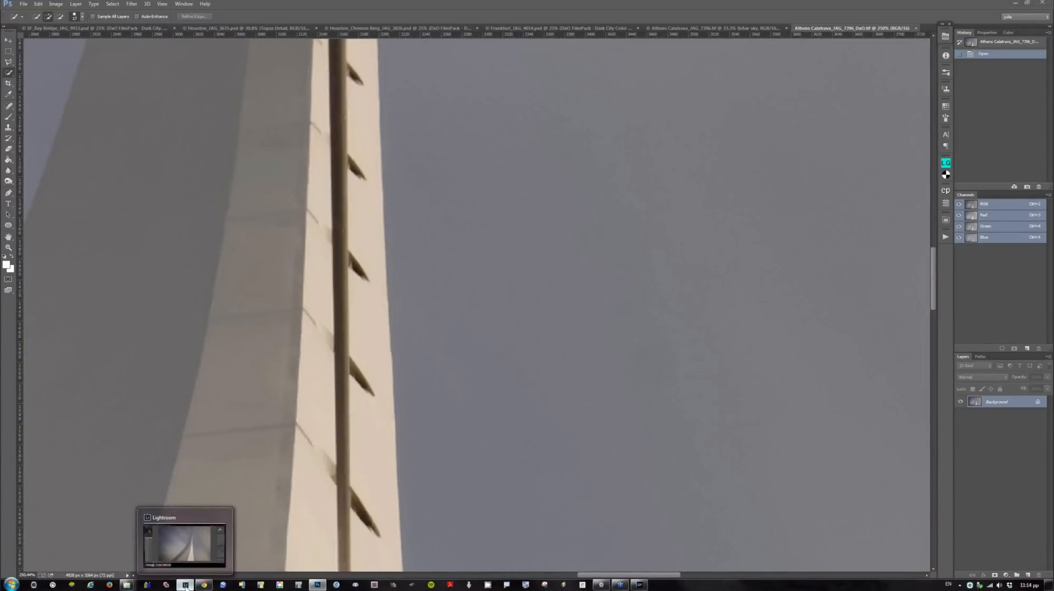
{"action": "left_click", "coordinate": [186, 585]}
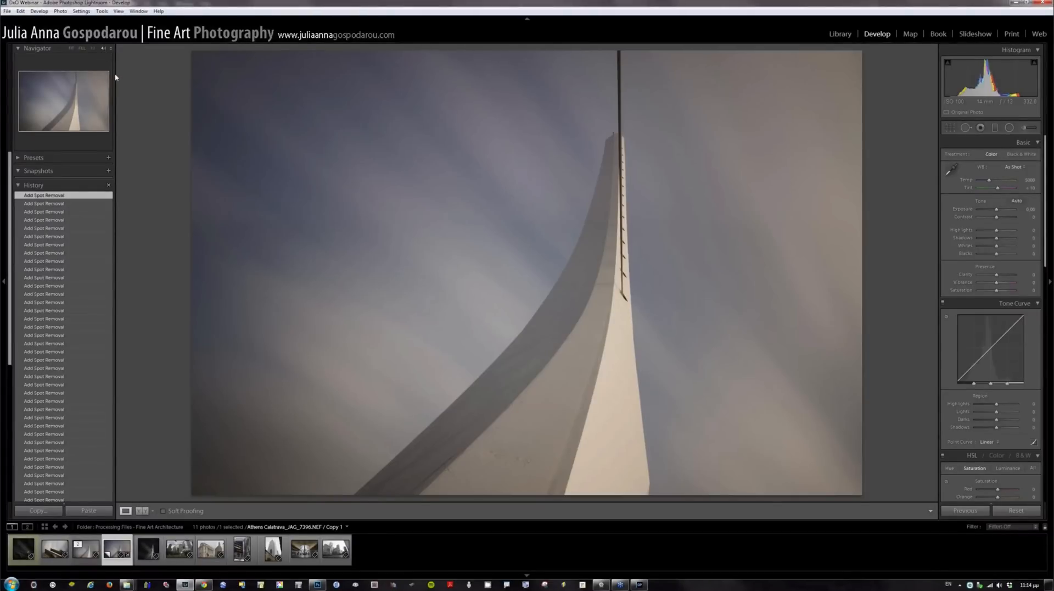
{"action": "key", "text": "z"}
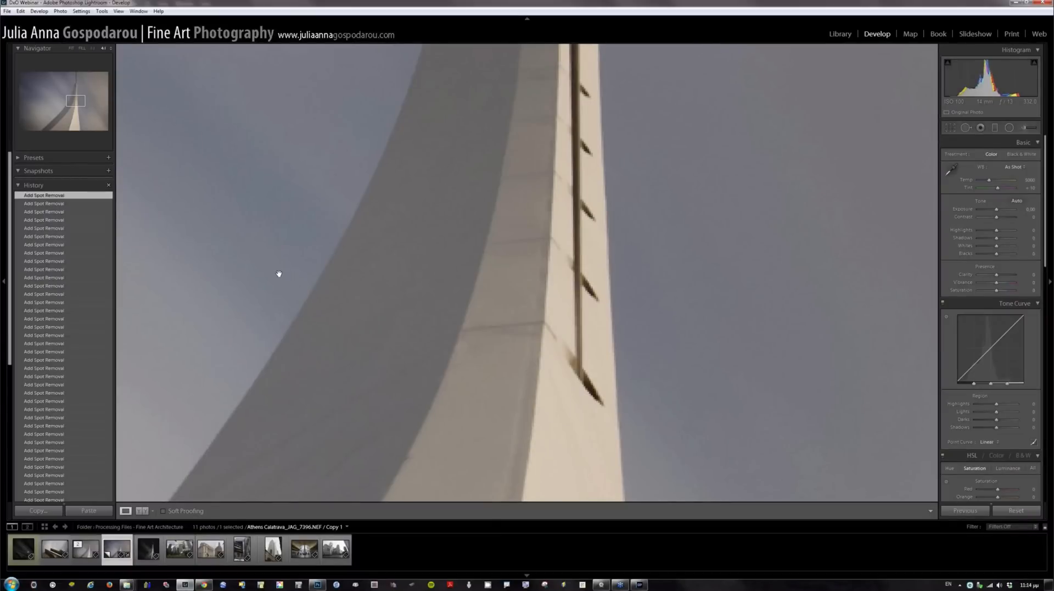
{"action": "left_click", "coordinate": [538, 500]}
{"action": "key", "text": "alt+Tab"}
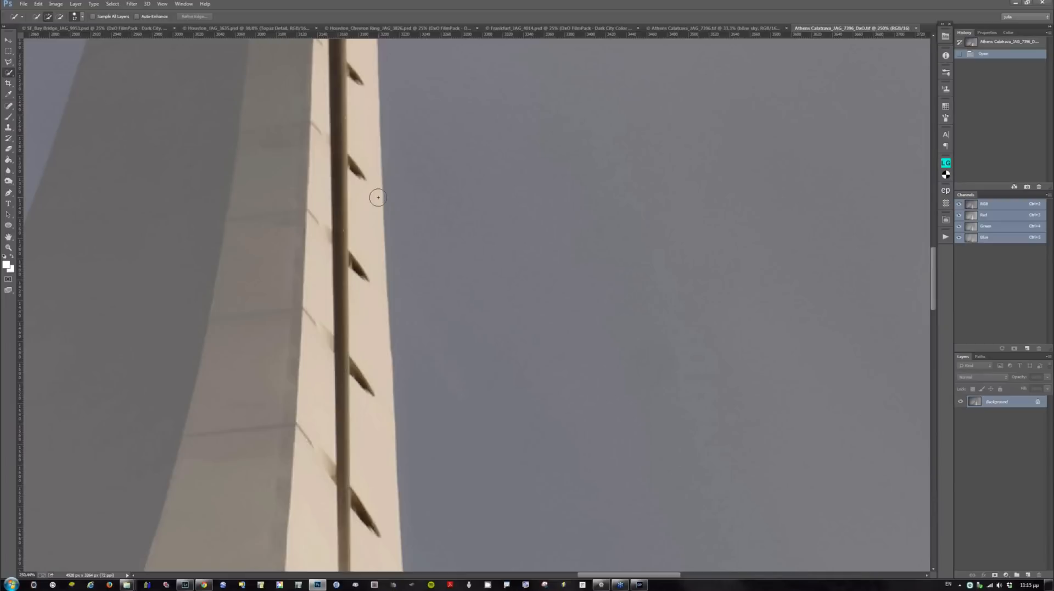
Compare noise and fine detail around the pylon's cable at higher magnification between the Photoshop TIFF and the Lightroom original
{"action": "scroll", "coordinate": [377, 197], "scroll_direction": "up", "scroll_amount": 1}
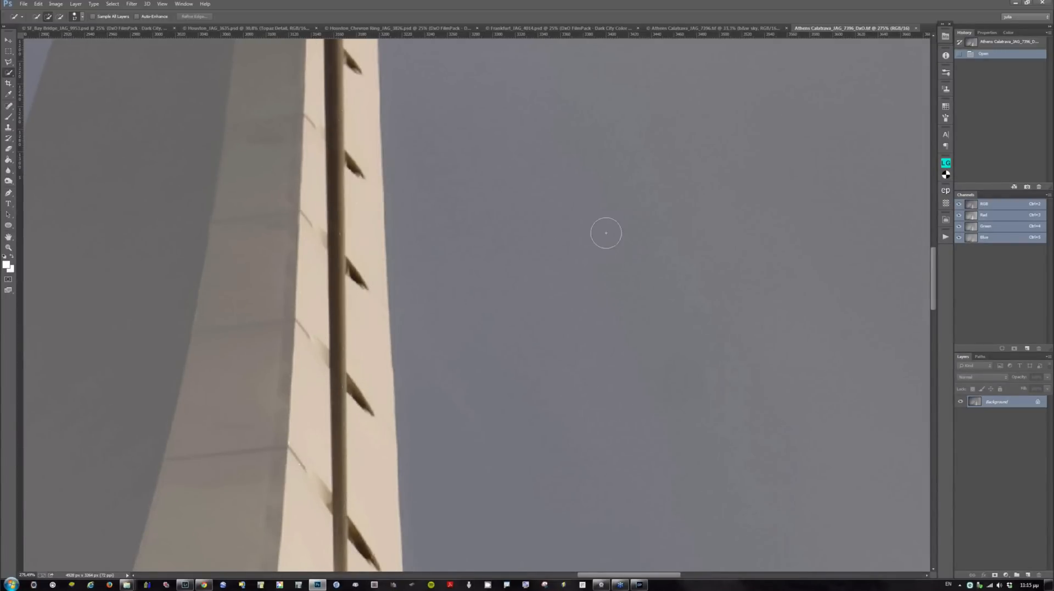
{"action": "scroll", "coordinate": [373, 220], "scroll_direction": "up", "scroll_amount": 5}
{"action": "mouse_move", "coordinate": [185, 585]}
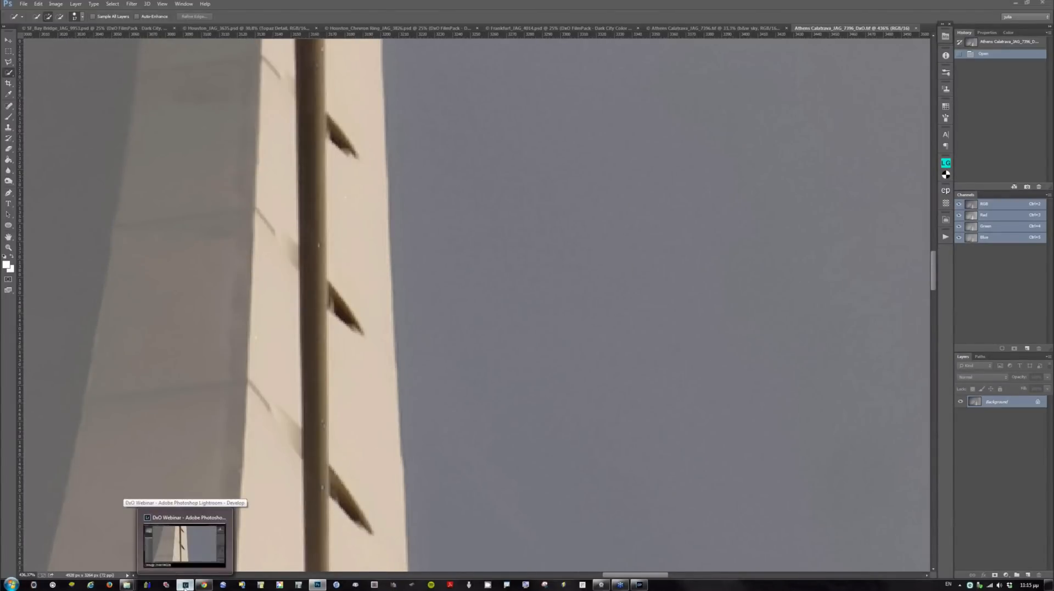
{"action": "left_click", "coordinate": [185, 585]}
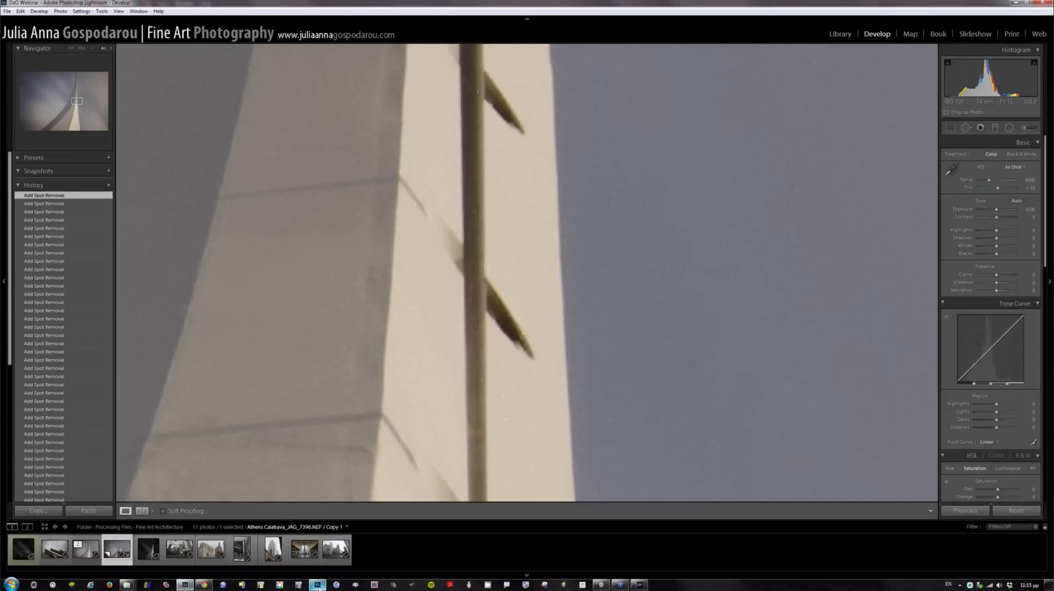
{"action": "mouse_move", "coordinate": [318, 586]}
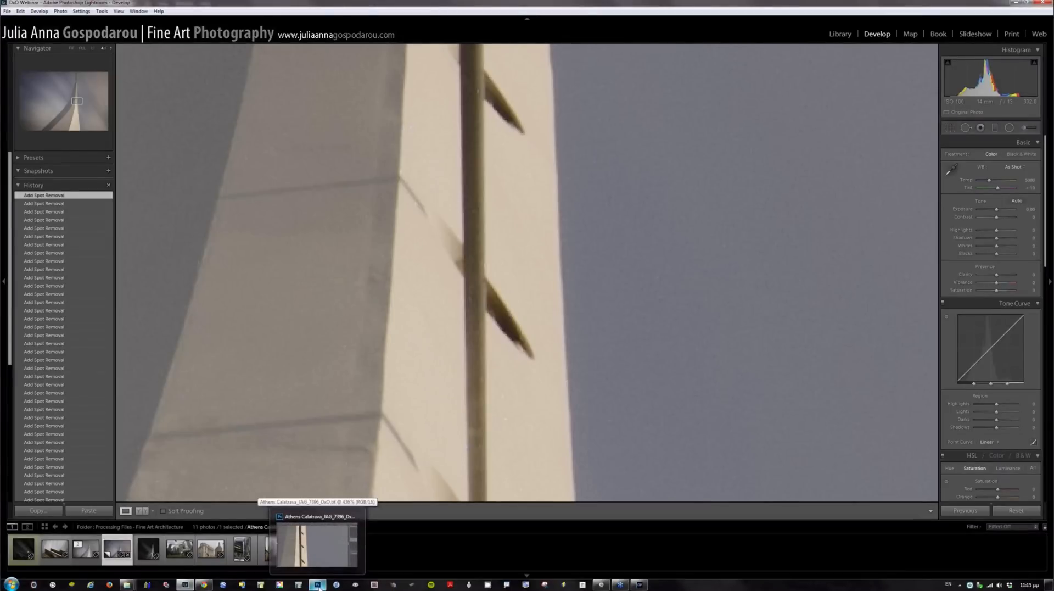
{"action": "left_click", "coordinate": [318, 585]}
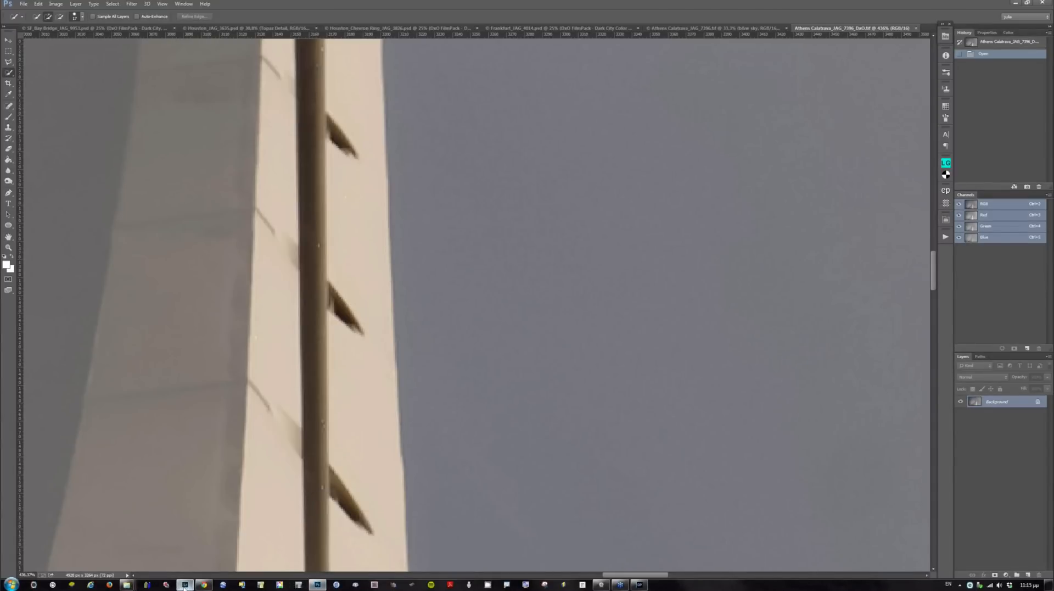
{"action": "mouse_move", "coordinate": [185, 586]}
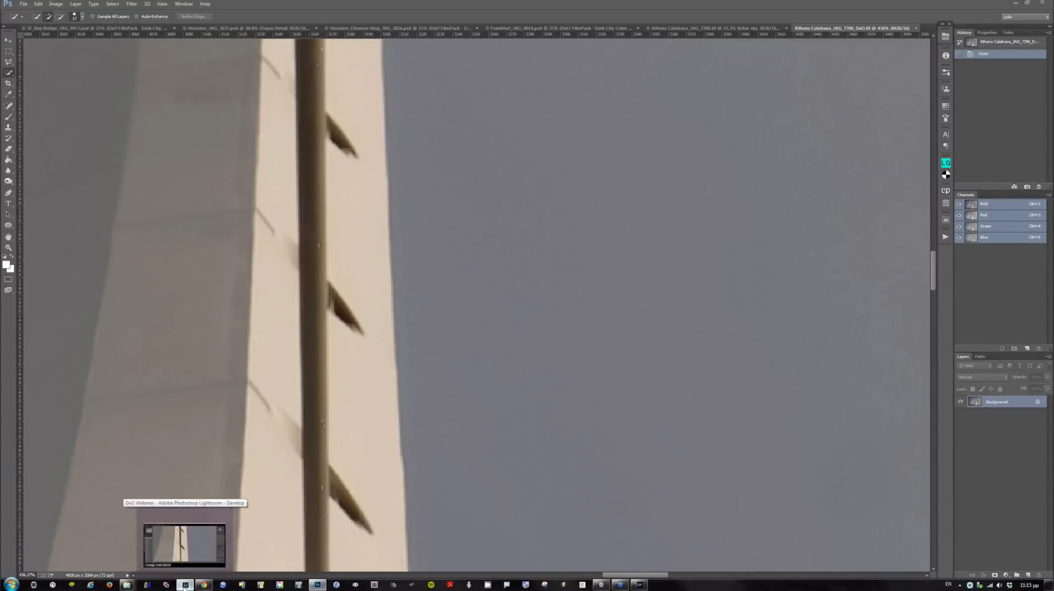
{"action": "left_click", "coordinate": [184, 585]}
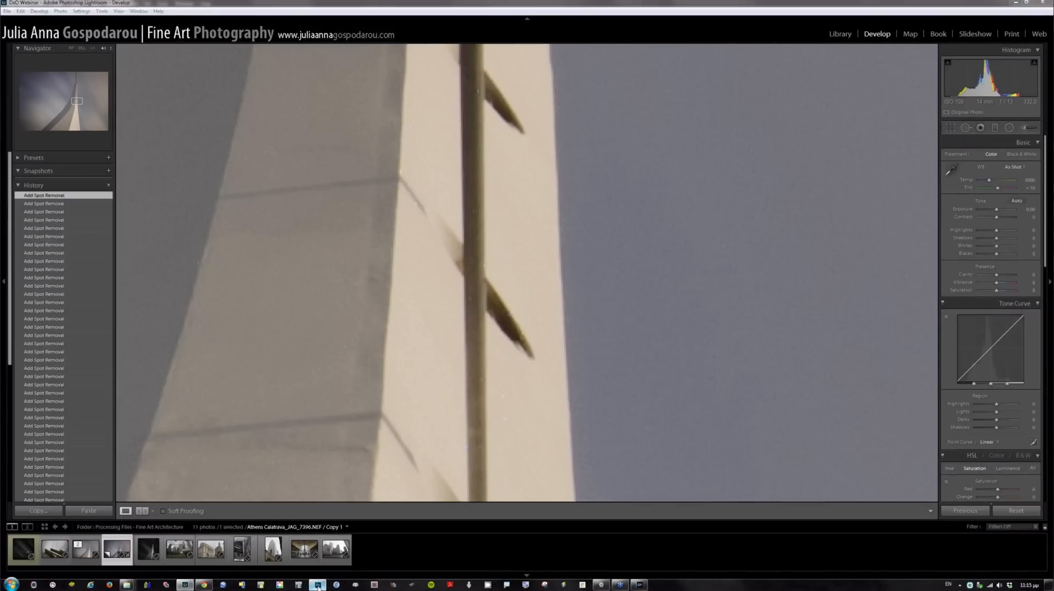
{"action": "left_click", "coordinate": [317, 585]}
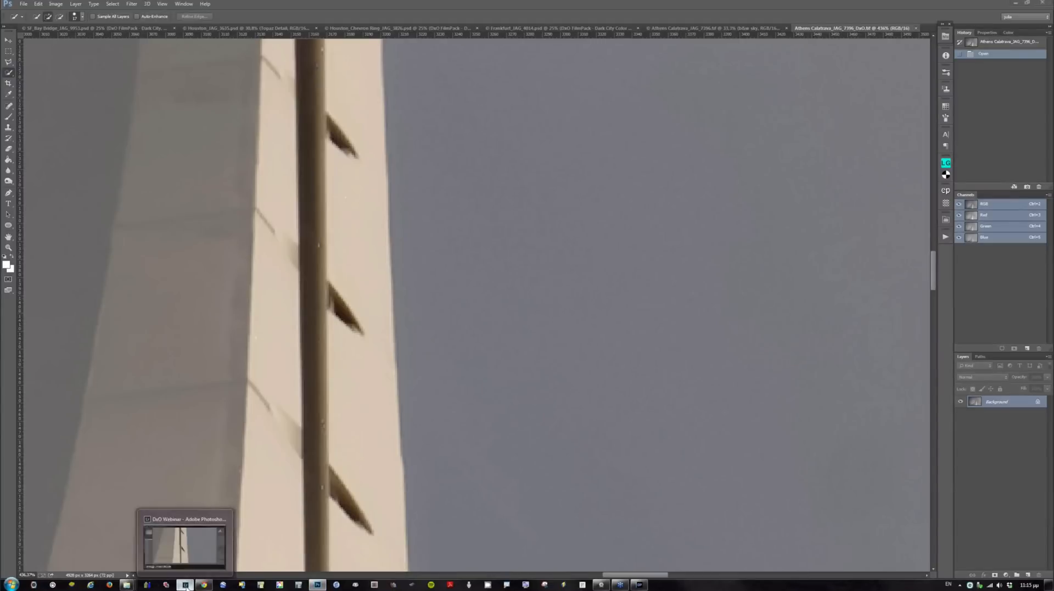
{"action": "left_click", "coordinate": [186, 586]}
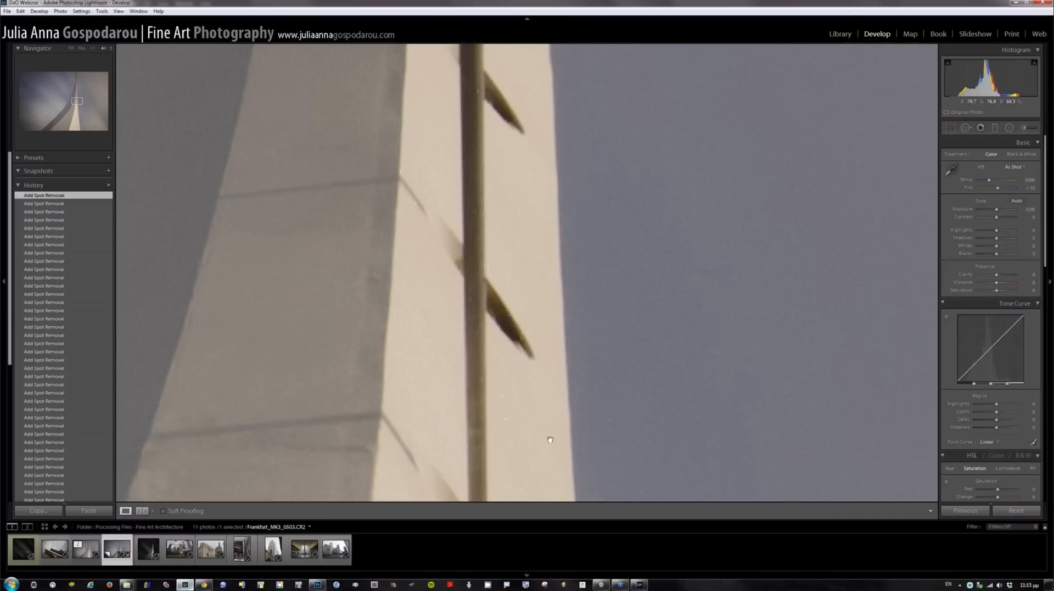
{"action": "left_click", "coordinate": [318, 585]}
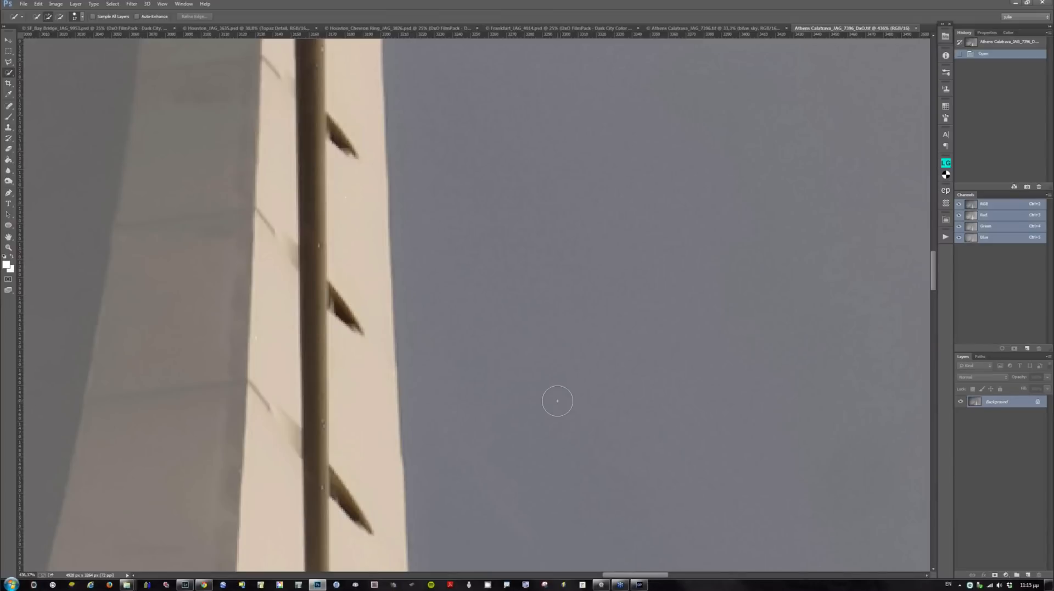
Switch to Lightroom and view the whole finished black-and-white Athens Calatrava_JAG_7396.tif
{"action": "scroll", "coordinate": [592, 430], "scroll_direction": "down", "scroll_amount": 1}
{"action": "scroll", "coordinate": [592, 431], "scroll_direction": "down", "scroll_amount": 1}
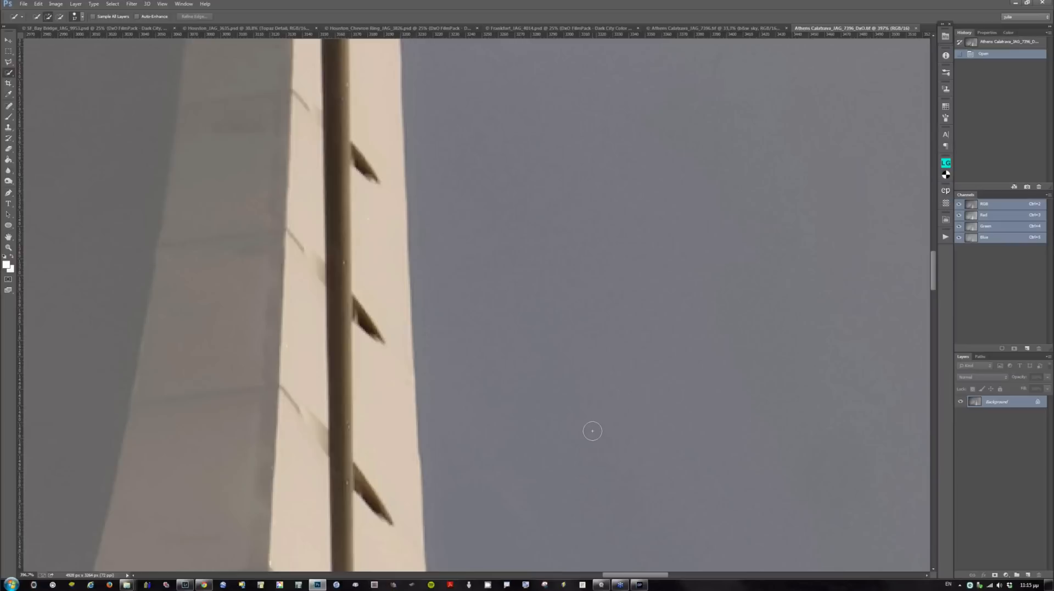
{"action": "scroll", "coordinate": [592, 430], "scroll_direction": "down", "scroll_amount": 15}
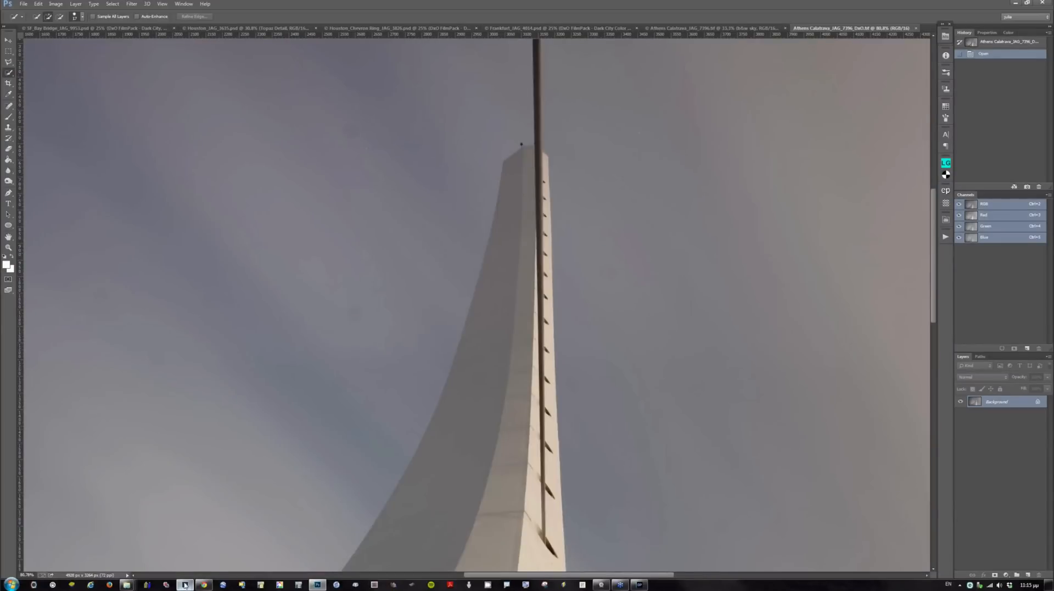
{"action": "left_click", "coordinate": [185, 585]}
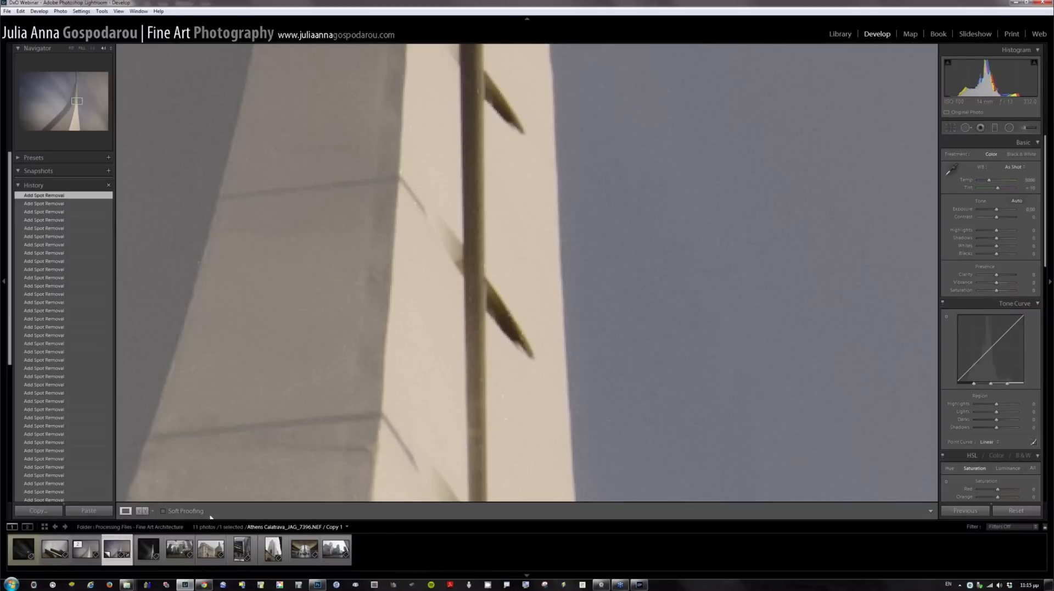
{"action": "left_click", "coordinate": [152, 548]}
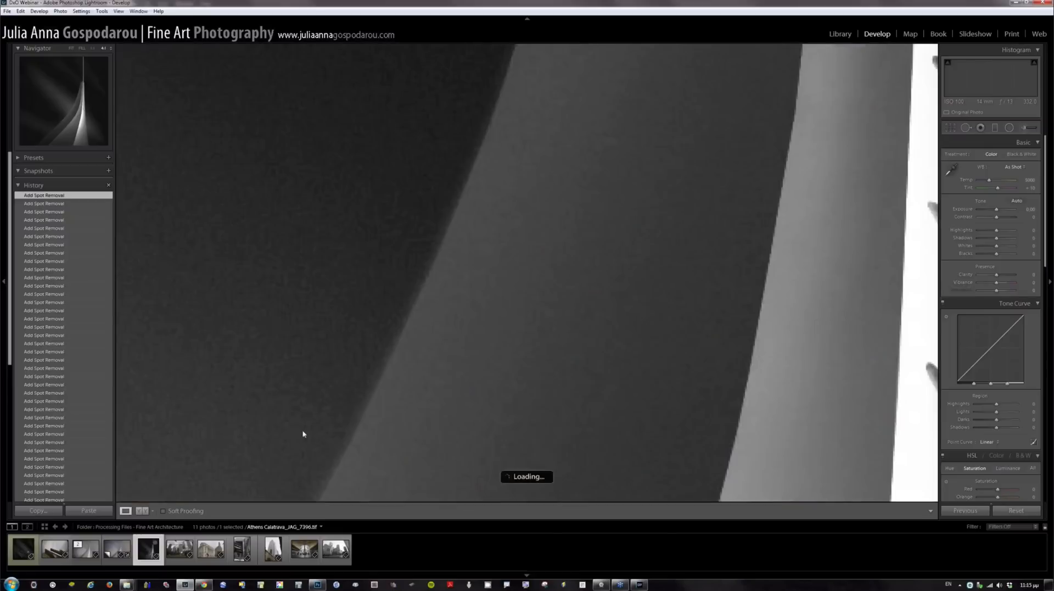
{"action": "left_click", "coordinate": [456, 352]}
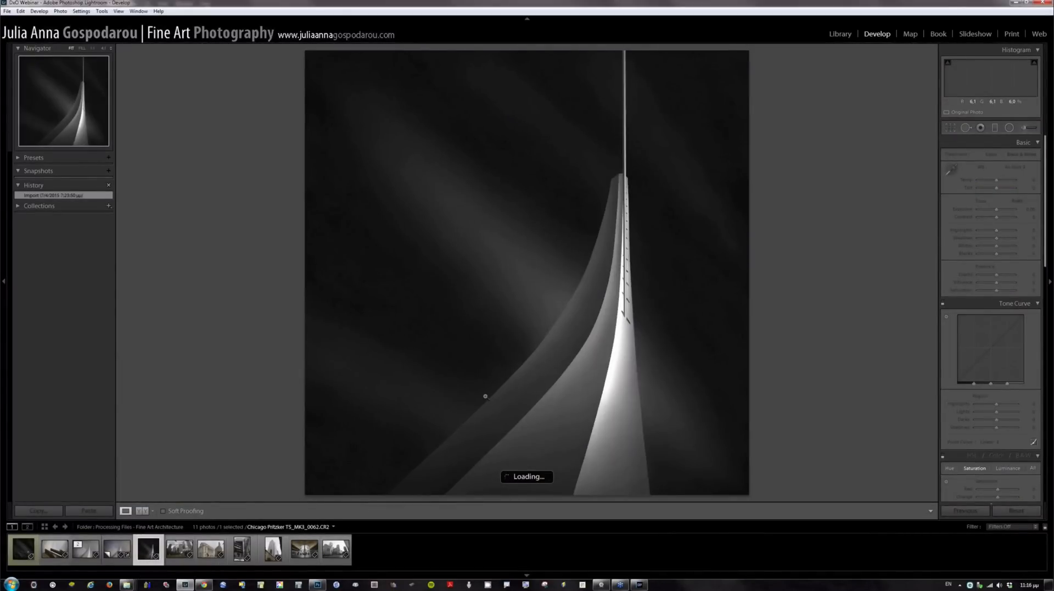
Switch to the layered Athens Calatrava_JAG_7396.tif in Photoshop, hide all layers above final color, and select that layer
{"action": "mouse_move", "coordinate": [319, 586]}
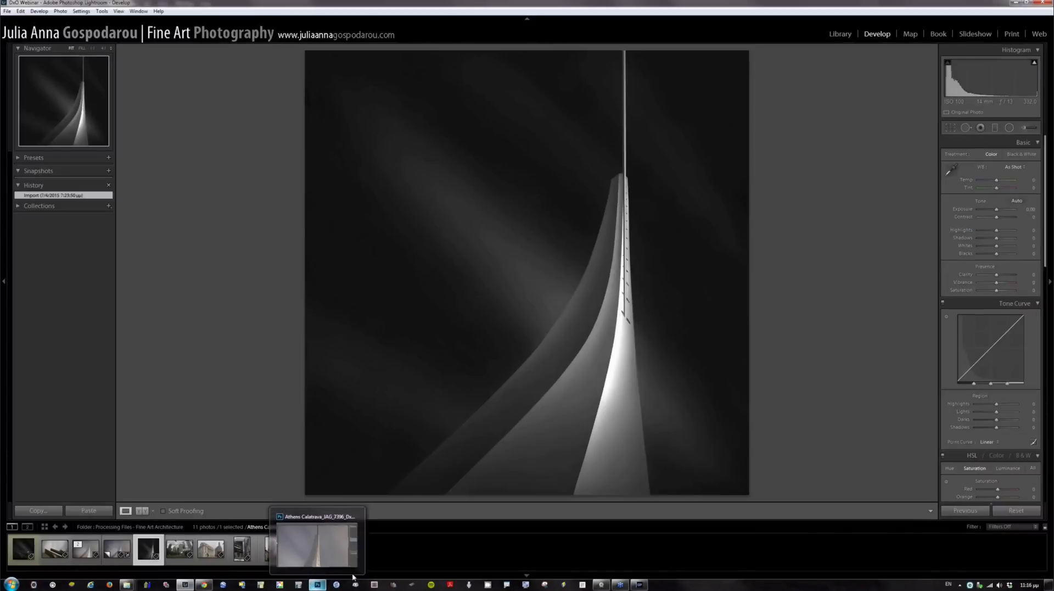
{"action": "left_click", "coordinate": [351, 570]}
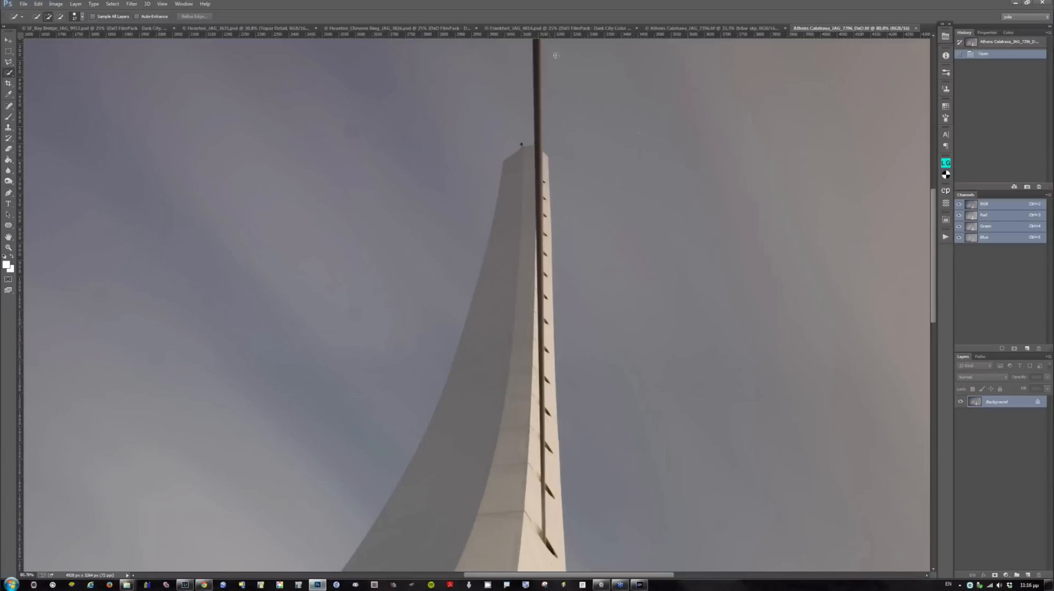
{"action": "scroll", "coordinate": [505, 224], "scroll_direction": "down", "scroll_amount": 8}
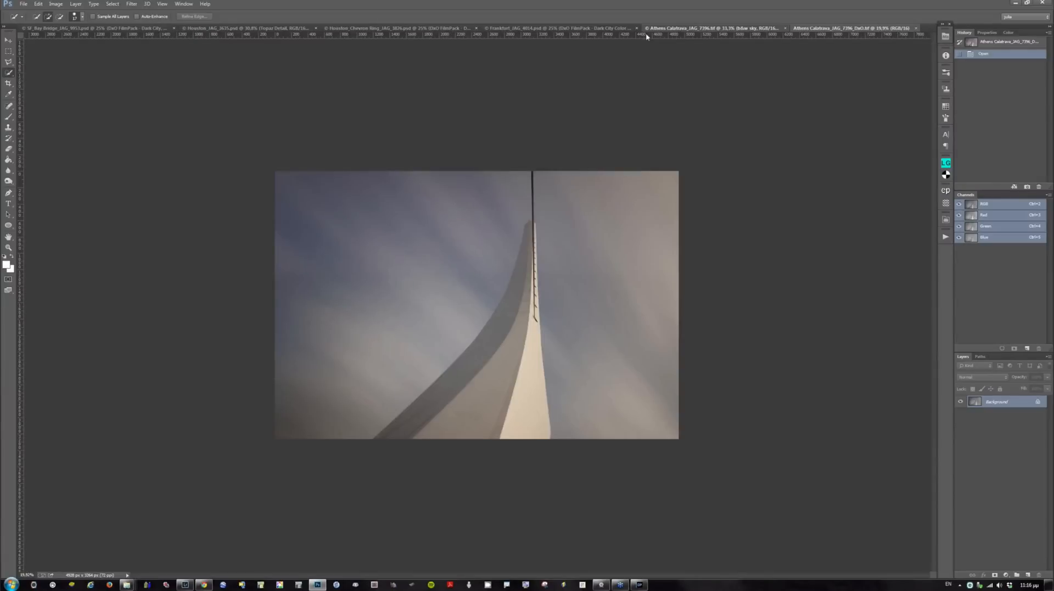
{"action": "key", "text": "ctrl+shift+Tab"}
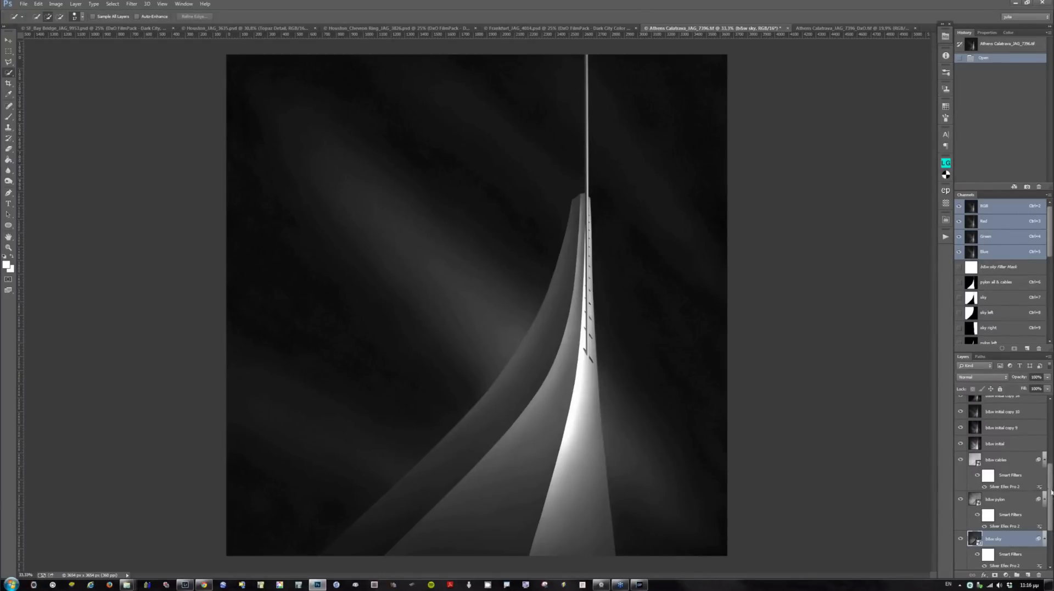
{"action": "scroll", "coordinate": [1051, 493], "scroll_direction": "down", "scroll_amount": 3}
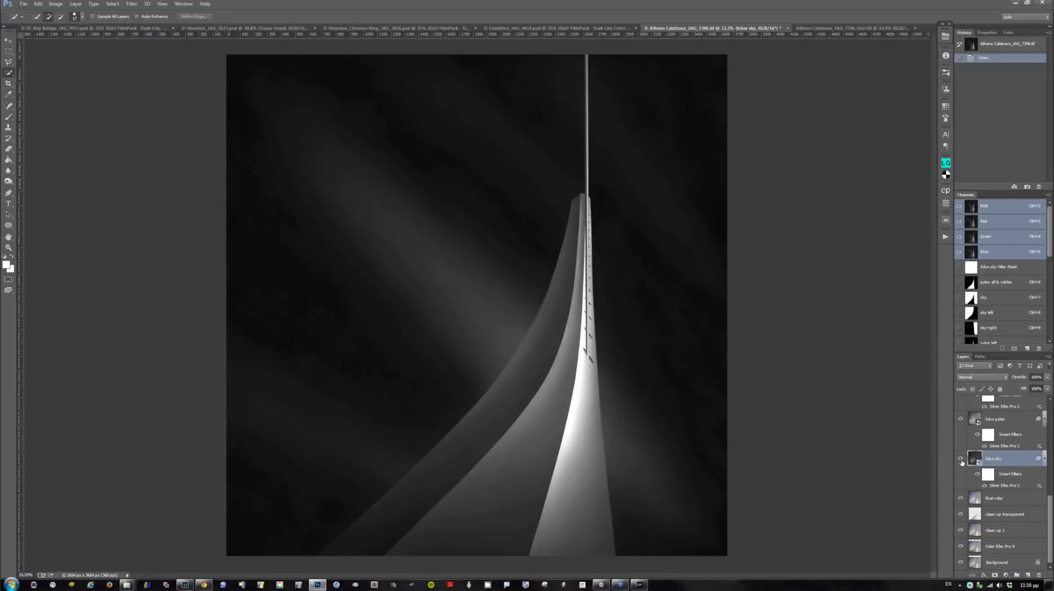
{"action": "left_click_drag", "start_coordinate": [961, 459], "coordinate": [958, 390]}
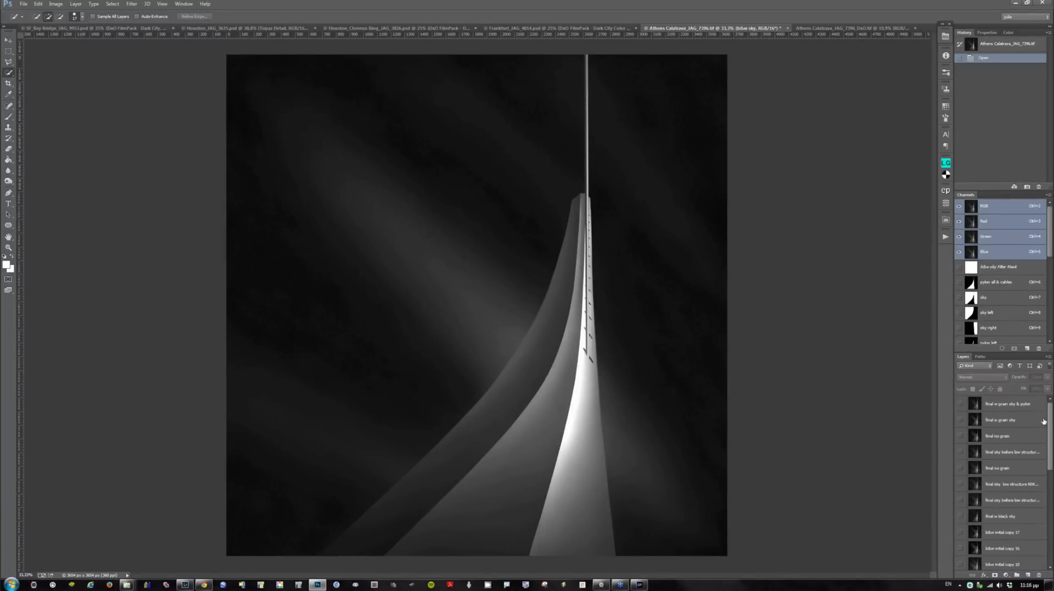
{"action": "scroll", "coordinate": [1051, 544], "scroll_direction": "down", "scroll_amount": 10}
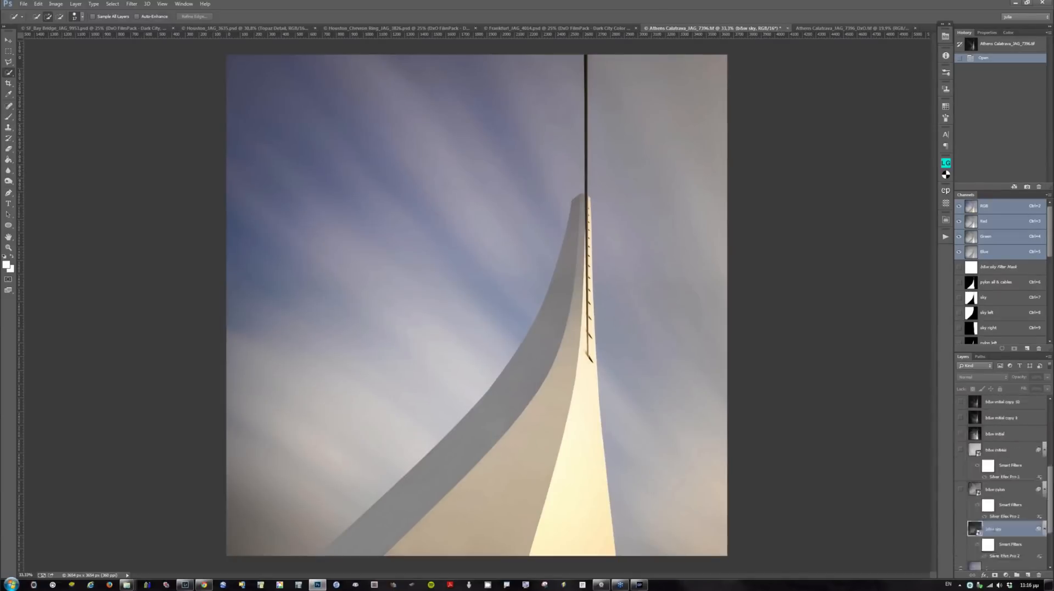
{"action": "left_click", "coordinate": [991, 501]}
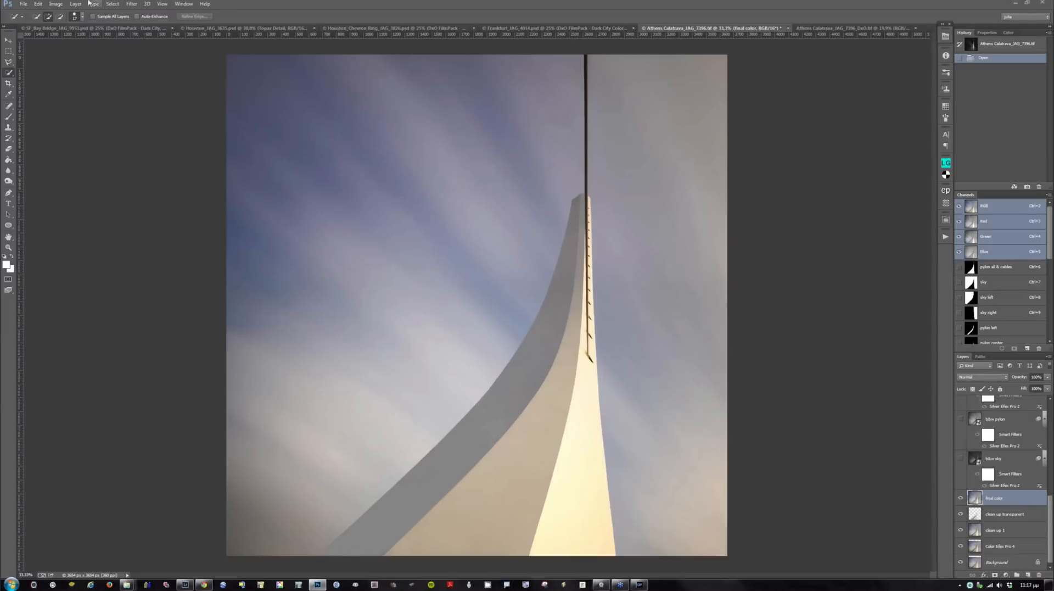
Open the final color layer in the DxO ViewPoint 2 filter
{"action": "left_click", "coordinate": [131, 5]}
{"action": "mouse_move", "coordinate": [186, 177]}
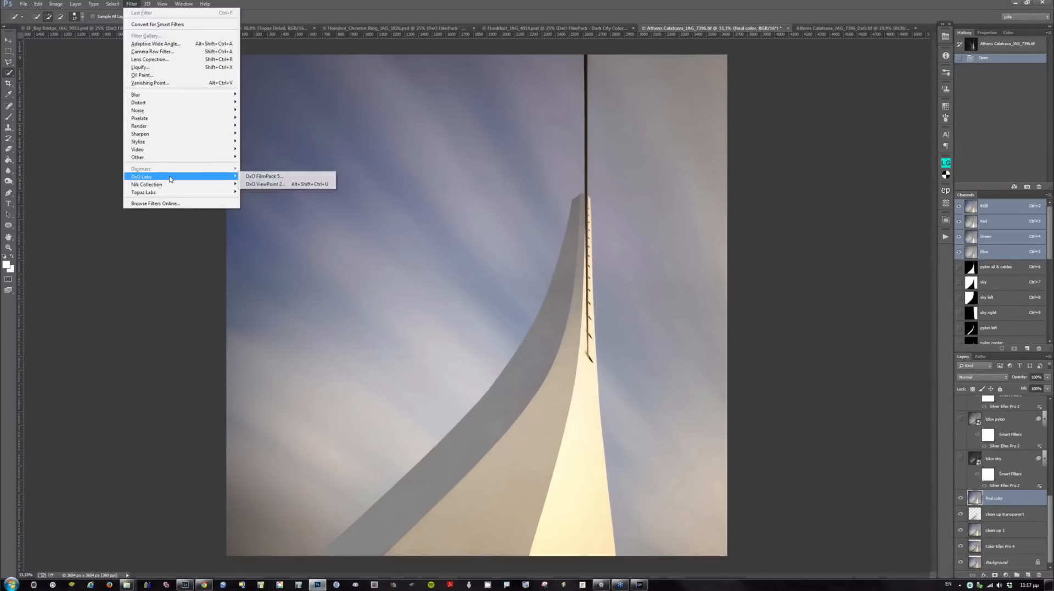
{"action": "left_click", "coordinate": [260, 179]}
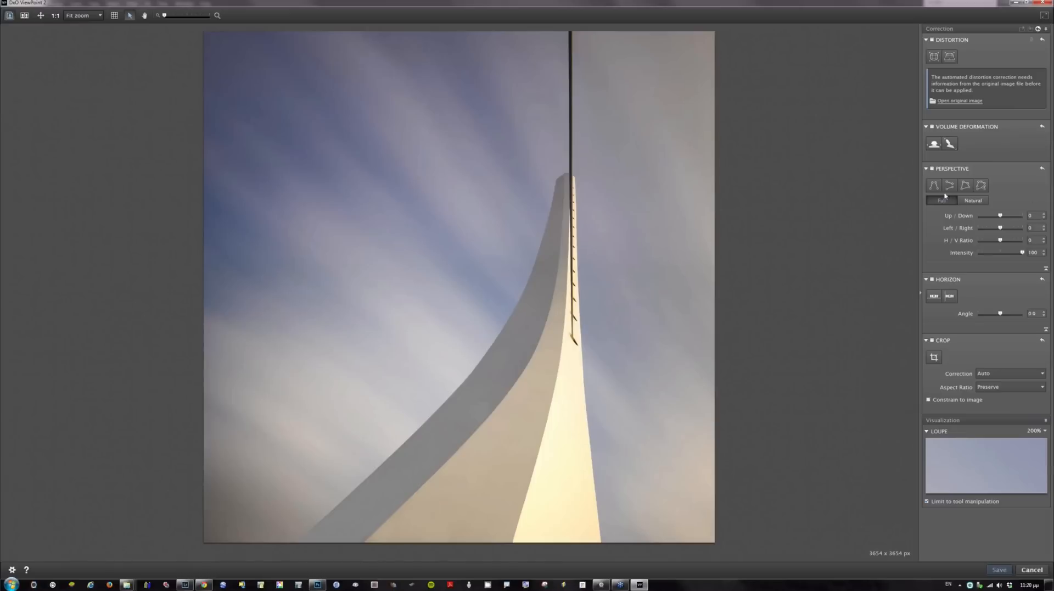
Start a vertical-parallels perspective correction and place guide lines along the pylon's right edge and its curved left side
{"action": "left_click", "coordinate": [935, 187]}
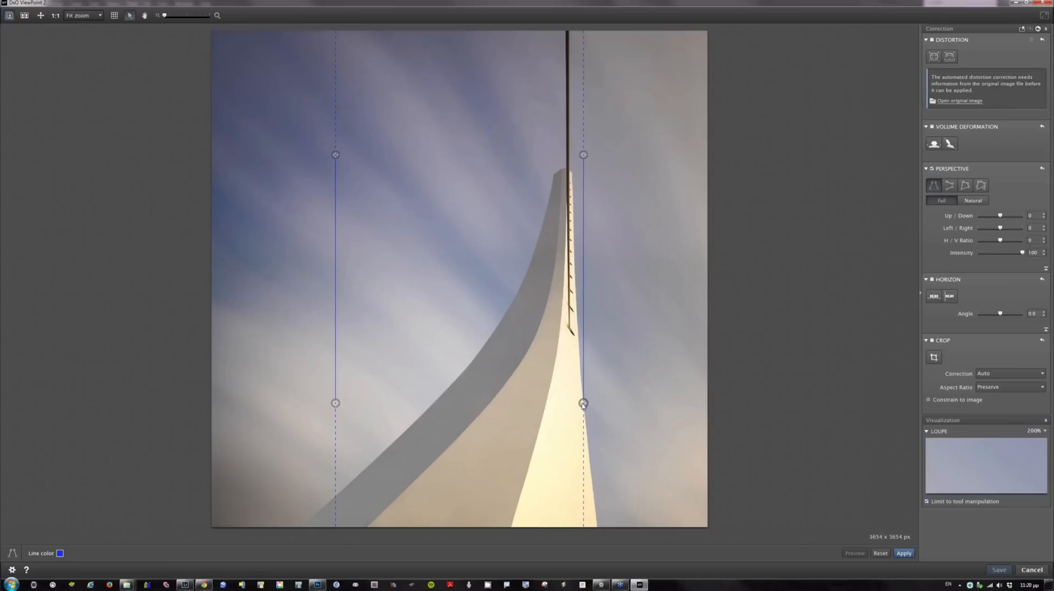
{"action": "left_click_drag", "start_coordinate": [583, 403], "coordinate": [593, 408]}
{"action": "left_click_drag", "start_coordinate": [336, 154], "coordinate": [340, 155]}
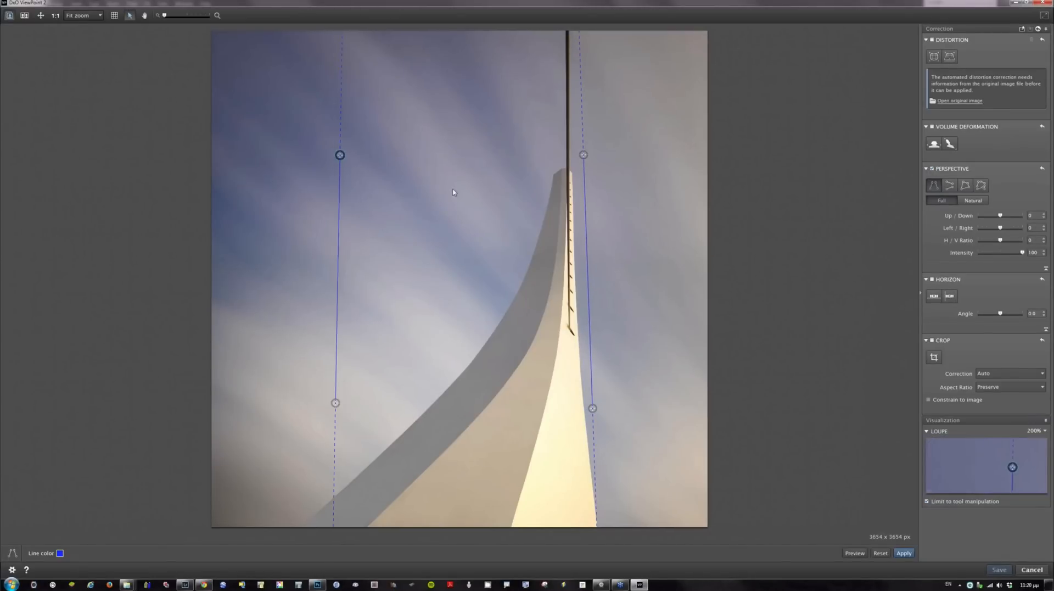
{"action": "left_click_drag", "start_coordinate": [452, 191], "coordinate": [537, 203]}
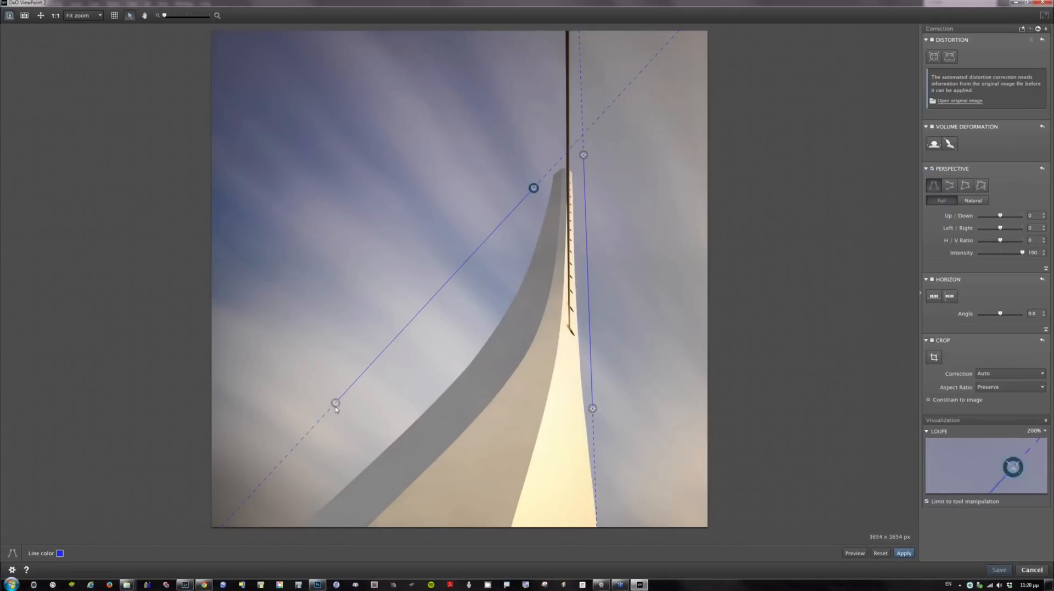
{"action": "left_click_drag", "start_coordinate": [336, 403], "coordinate": [417, 438]}
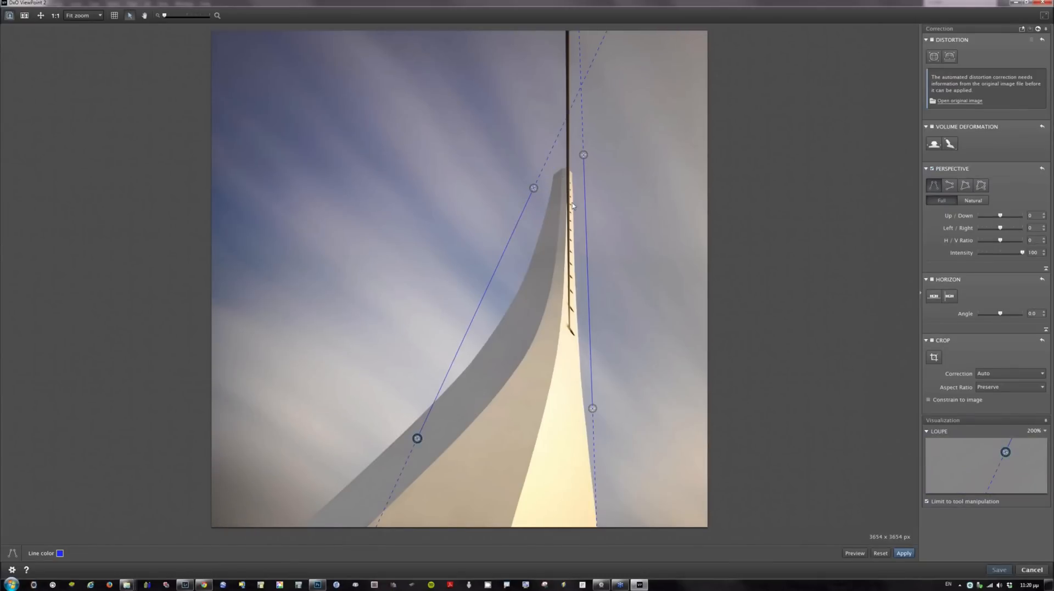
Fine-tune both ends of the left guide line against the pylon's curved edge and preview the correction
{"action": "left_click", "coordinate": [533, 189]}
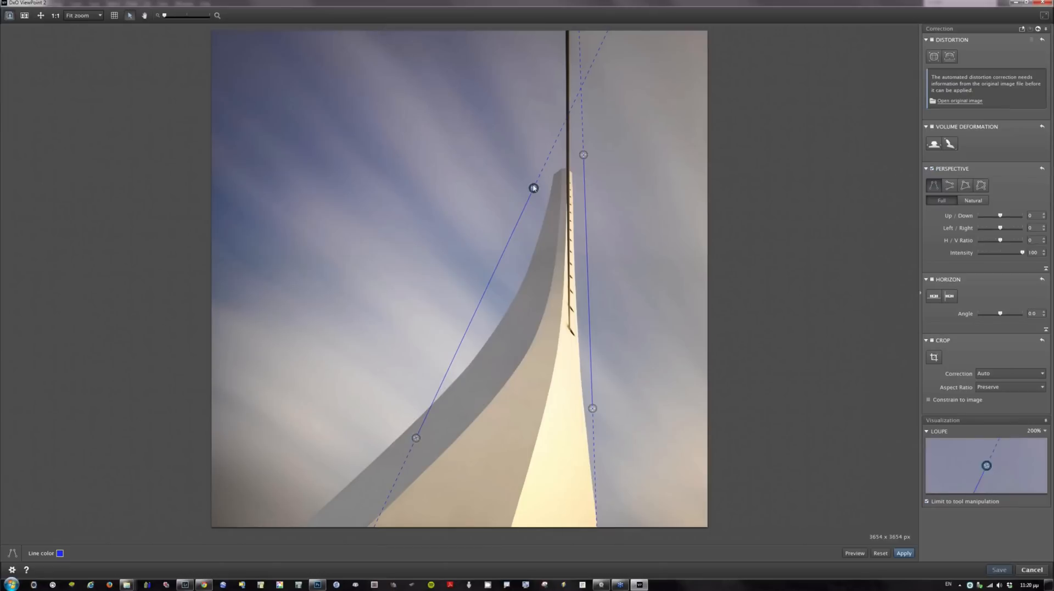
{"action": "left_click_drag", "start_coordinate": [533, 188], "coordinate": [533, 185]}
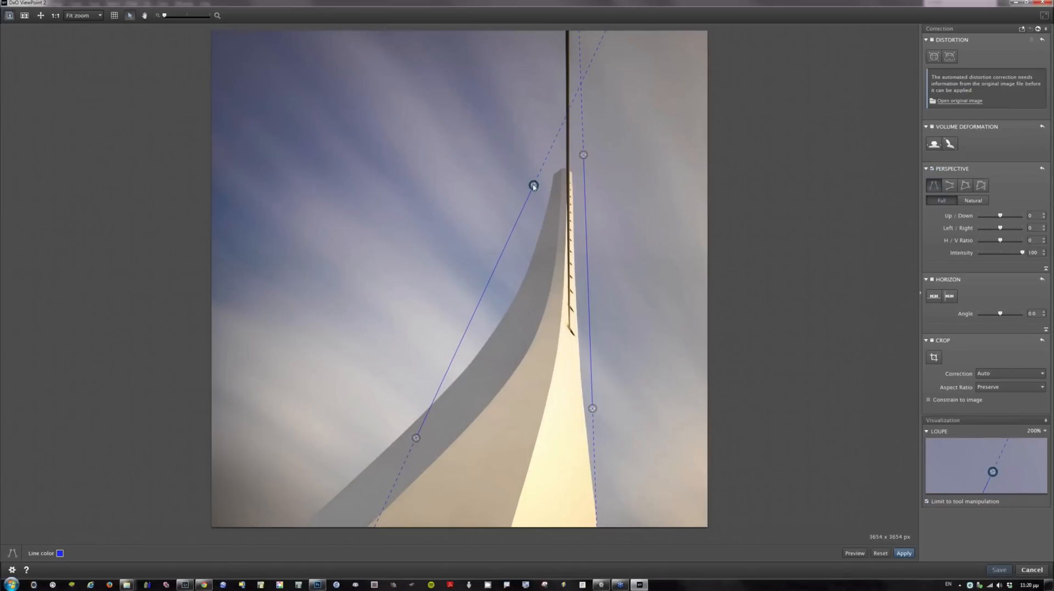
{"action": "left_click", "coordinate": [416, 437]}
{"action": "left_click_drag", "start_coordinate": [416, 438], "coordinate": [403, 430]}
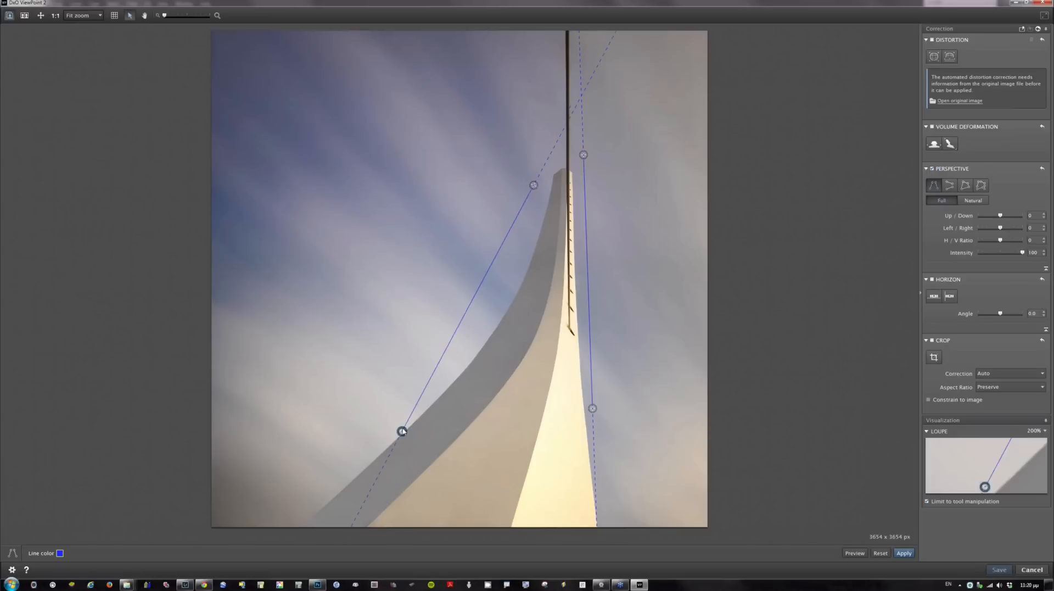
{"action": "left_click", "coordinate": [534, 186]}
{"action": "left_click_drag", "start_coordinate": [536, 189], "coordinate": [534, 188]}
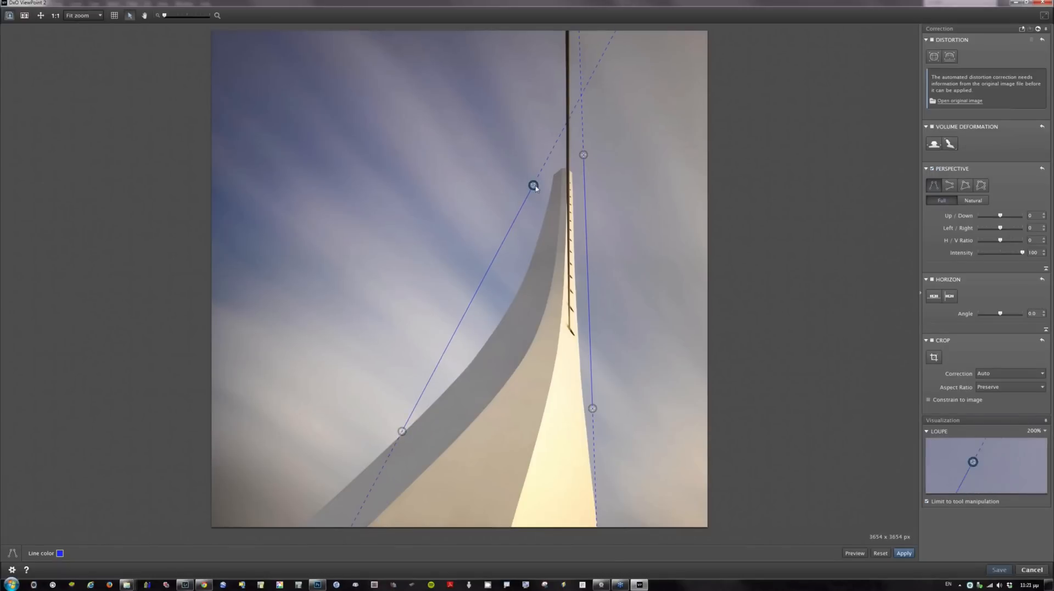
{"action": "left_click", "coordinate": [852, 553]}
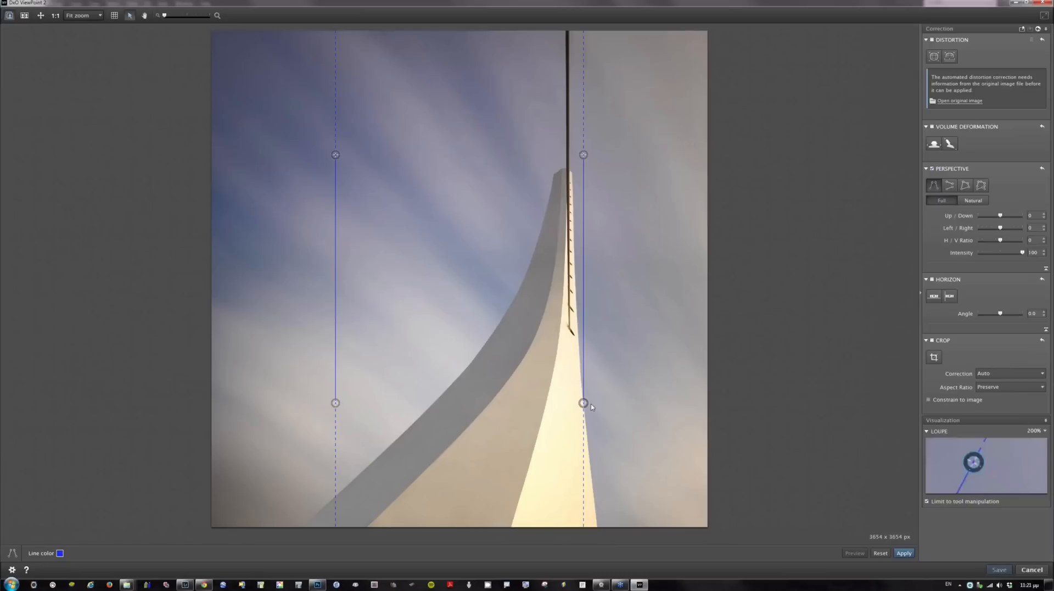
Try a second set of vertical guides placed in the sky on either side of the pylon
{"action": "left_click_drag", "start_coordinate": [584, 402], "coordinate": [617, 406]}
{"action": "left_click_drag", "start_coordinate": [335, 155], "coordinate": [511, 147]}
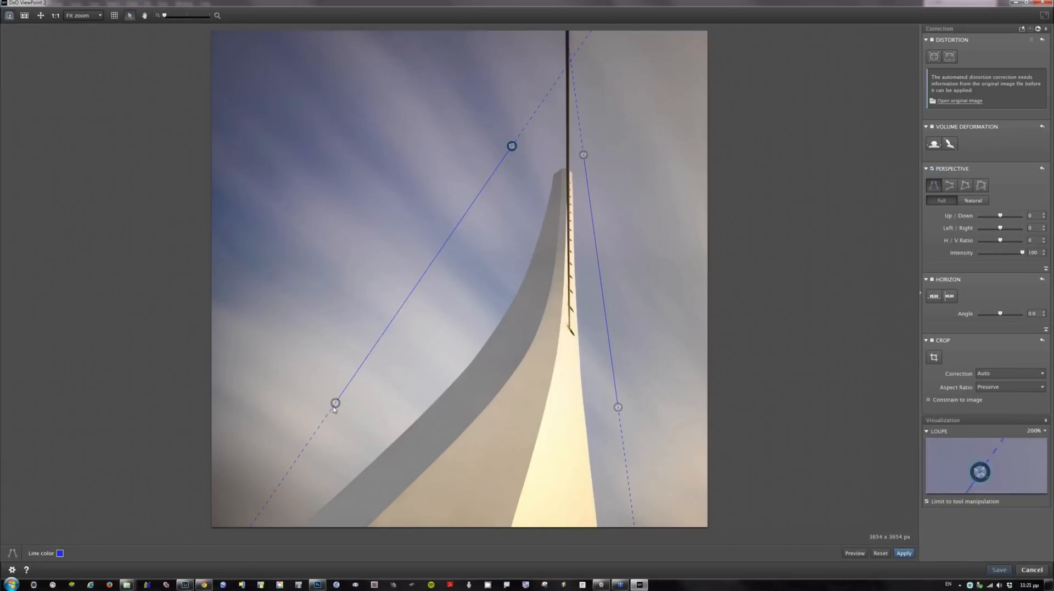
{"action": "left_click_drag", "start_coordinate": [336, 405], "coordinate": [397, 419]}
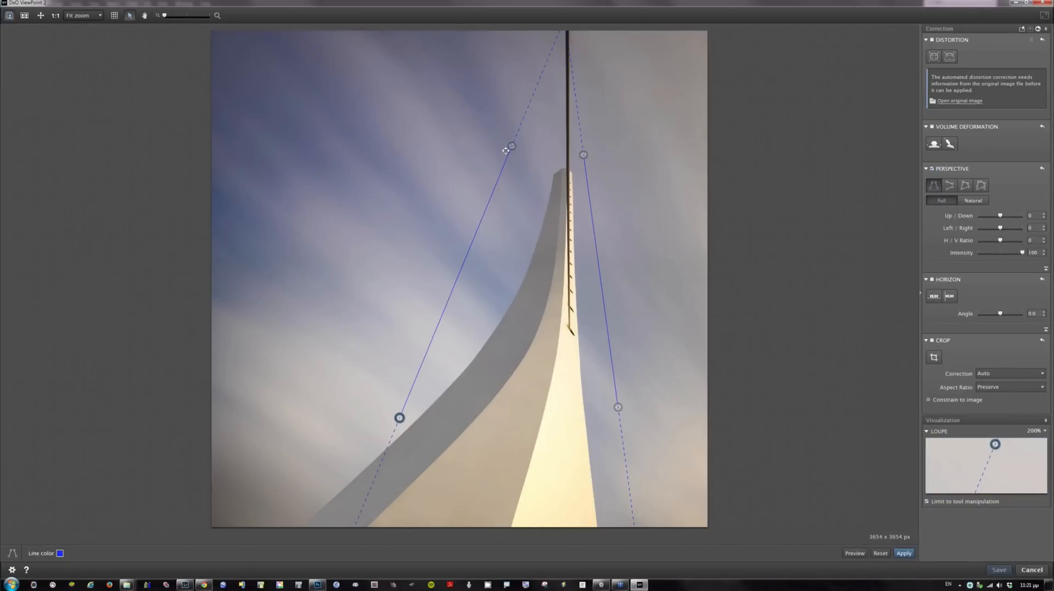
{"action": "left_click_drag", "start_coordinate": [511, 147], "coordinate": [455, 122]}
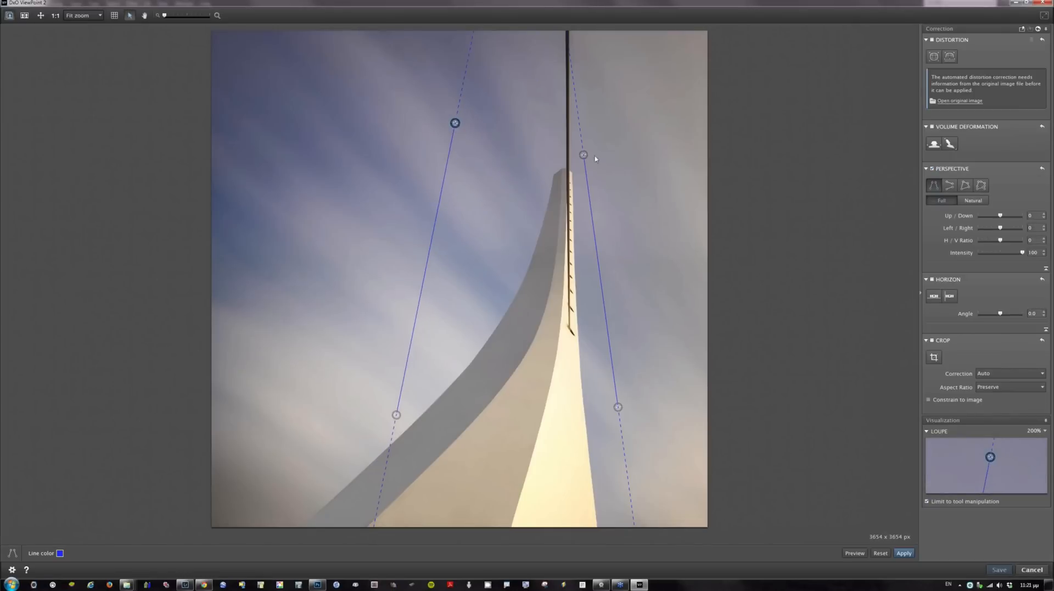
{"action": "left_click_drag", "start_coordinate": [583, 154], "coordinate": [629, 145]}
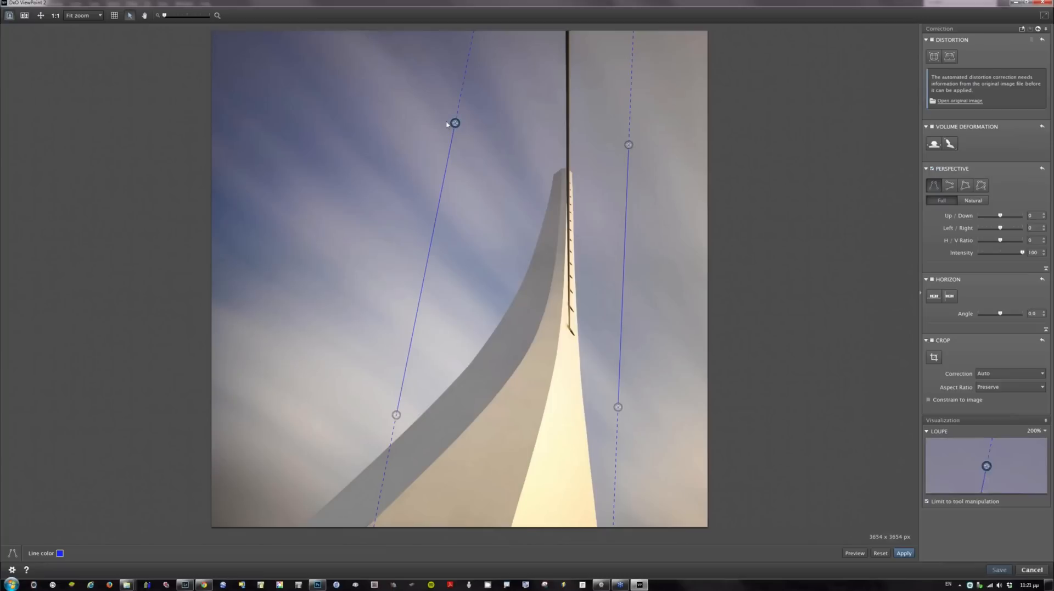
{"action": "left_click_drag", "start_coordinate": [455, 122], "coordinate": [379, 115]}
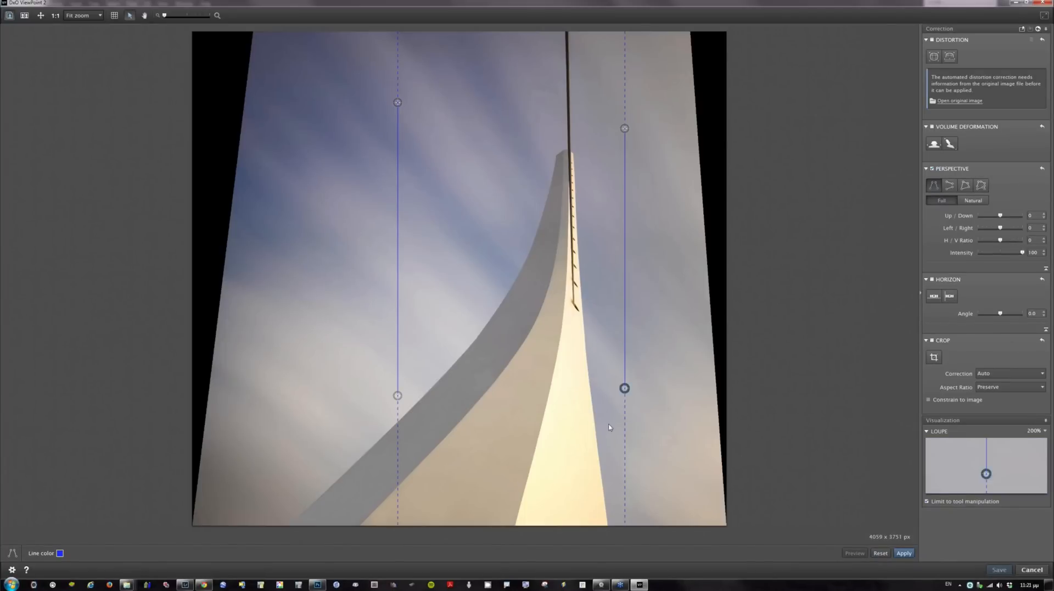
Try realigning the right guide line with the pylon's right edge, and close ViewPoint without saving the correction
{"action": "left_click_drag", "start_coordinate": [624, 387], "coordinate": [601, 463]}
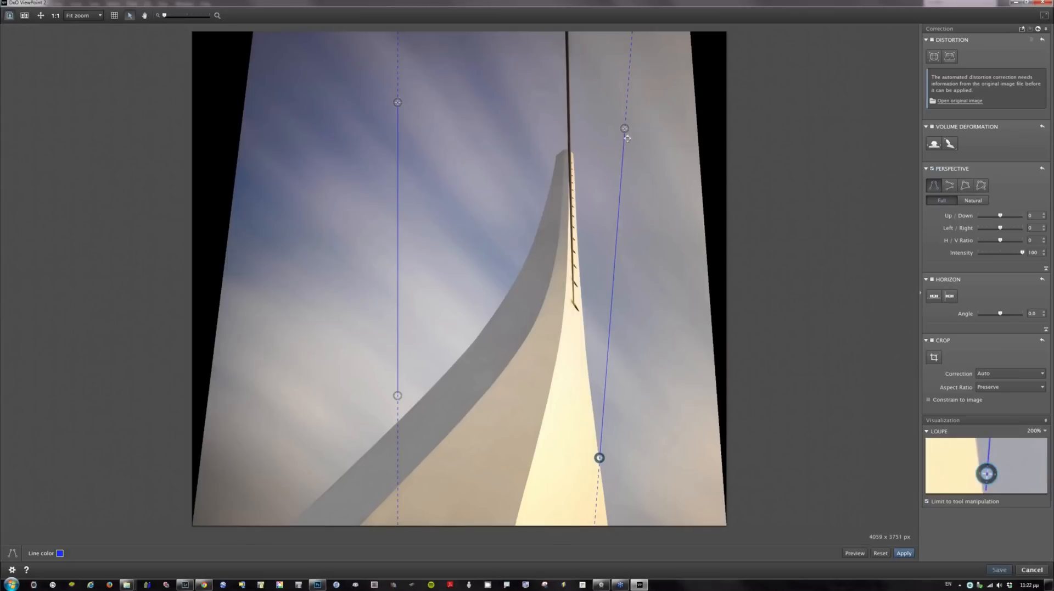
{"action": "left_click_drag", "start_coordinate": [625, 129], "coordinate": [576, 202]}
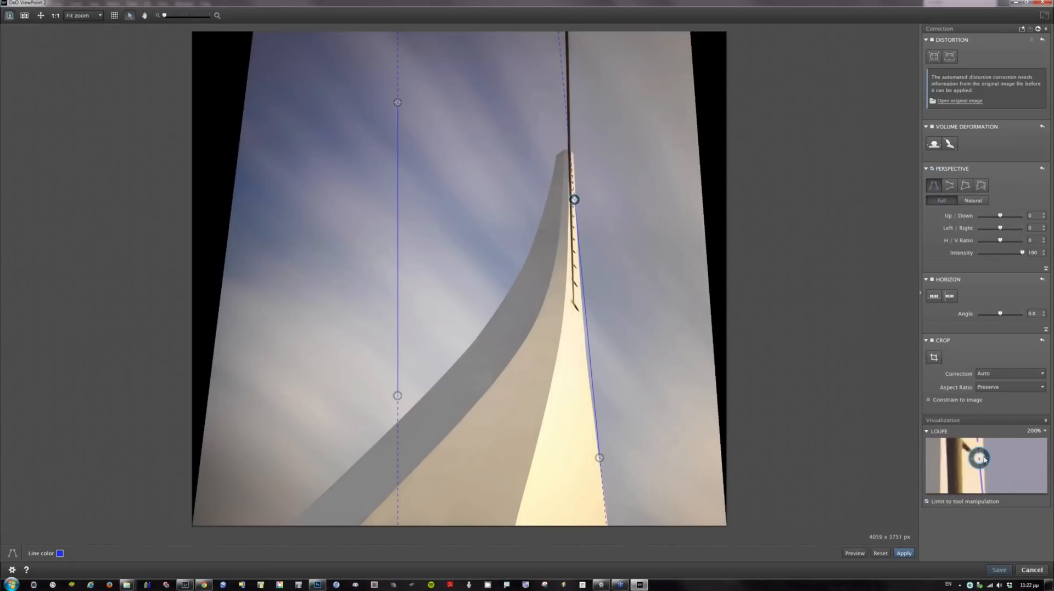
{"action": "left_click_drag", "start_coordinate": [574, 200], "coordinate": [580, 301]}
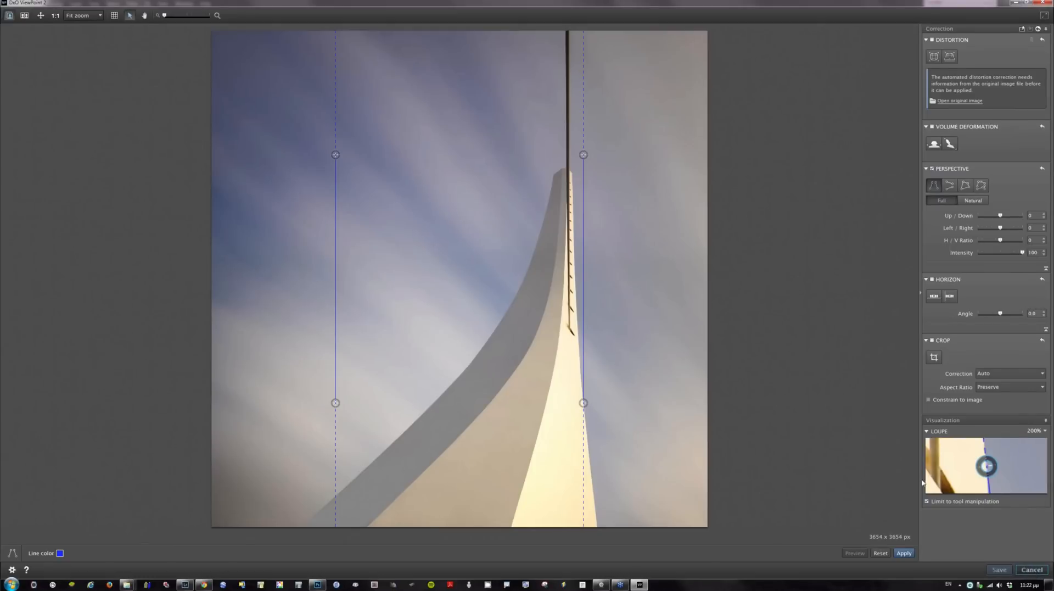
{"action": "left_click", "coordinate": [1031, 570]}
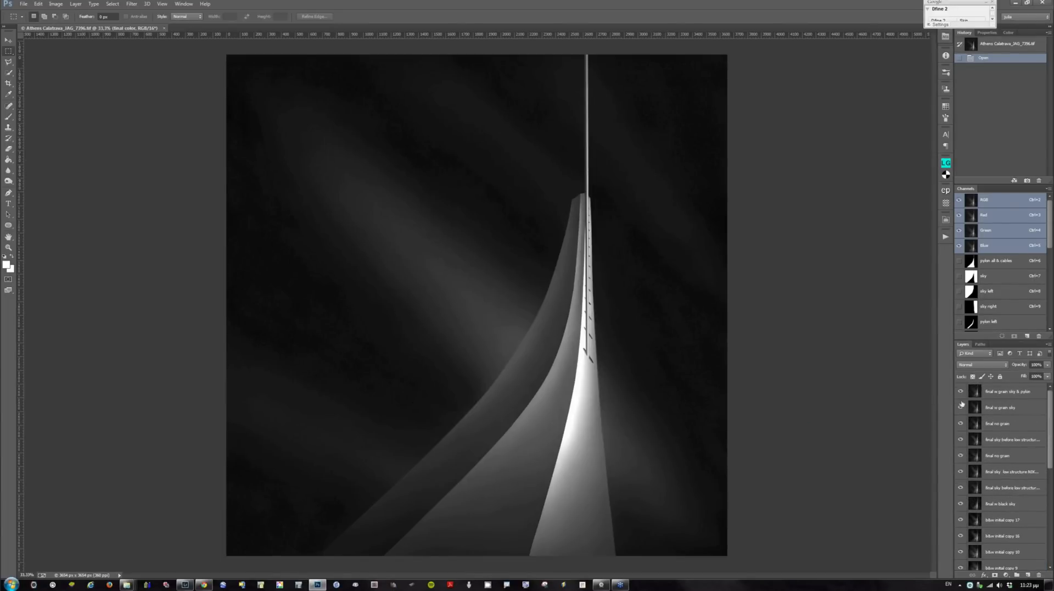
Hide all the black-and-white layers above final color in the layer stack and select the final color layer
{"action": "left_click_drag", "start_coordinate": [960, 509], "coordinate": [959, 554]}
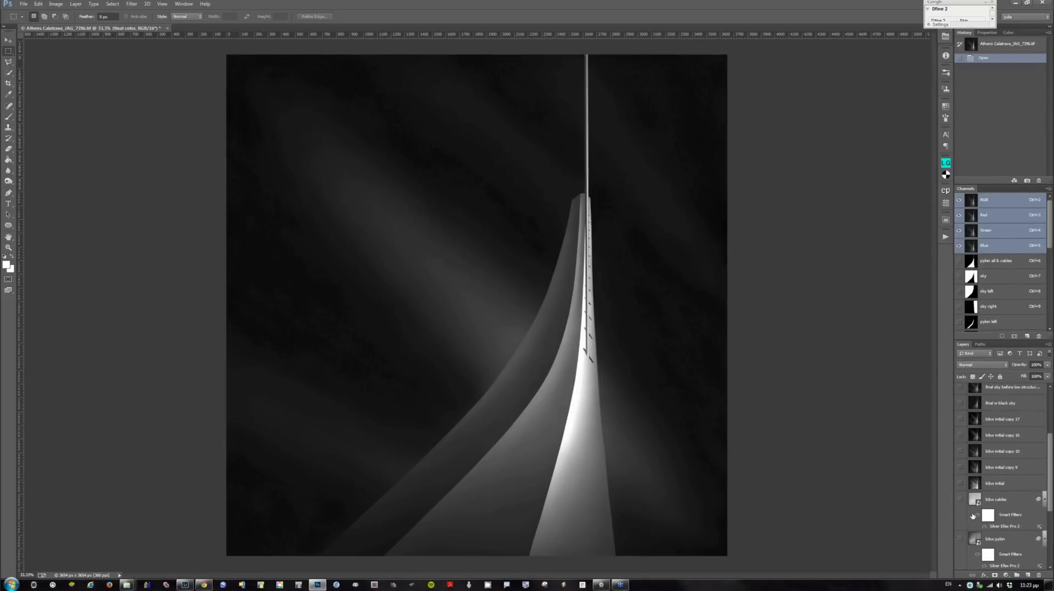
{"action": "scroll", "coordinate": [959, 554], "scroll_direction": "down", "scroll_amount": 3}
{"action": "left_click", "coordinate": [998, 501]}
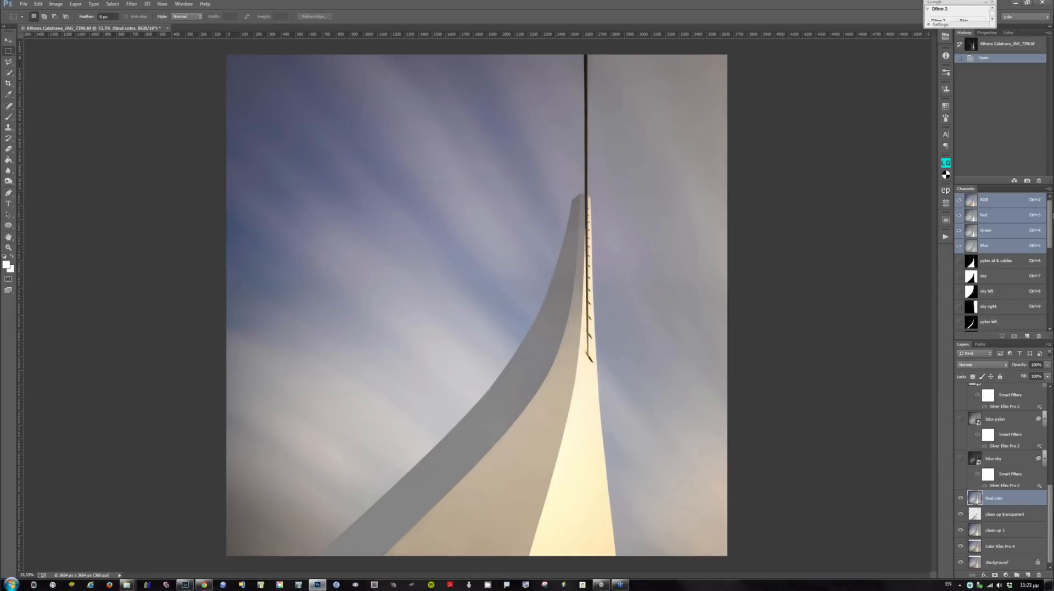
Look through the saved channels and view the sky, sky left and sky right masks
{"action": "scroll", "coordinate": [1051, 215], "scroll_direction": "down", "scroll_amount": 10}
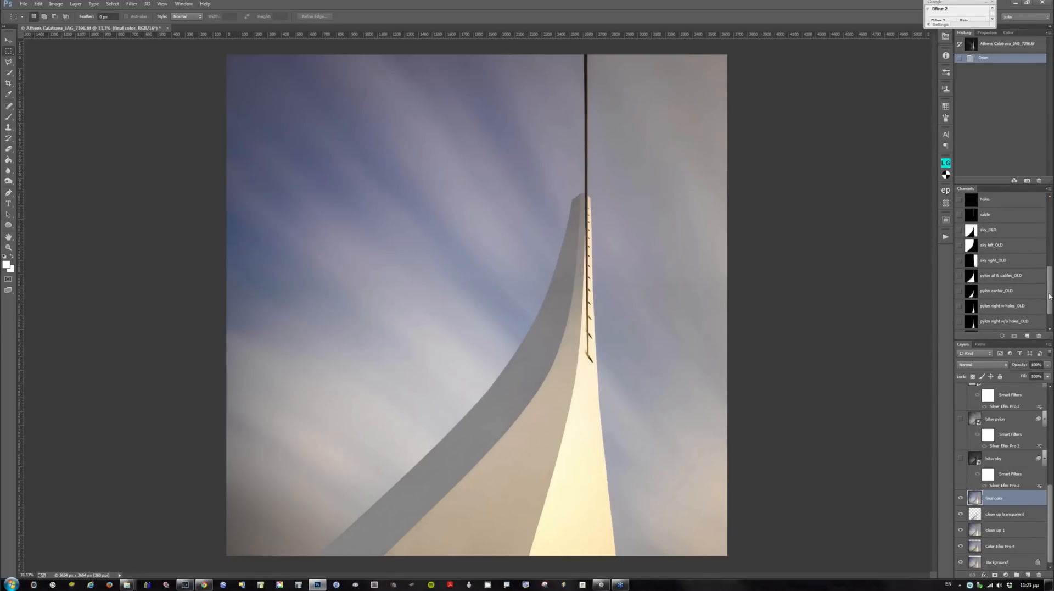
{"action": "scroll", "coordinate": [975, 267], "scroll_direction": "up", "scroll_amount": 10}
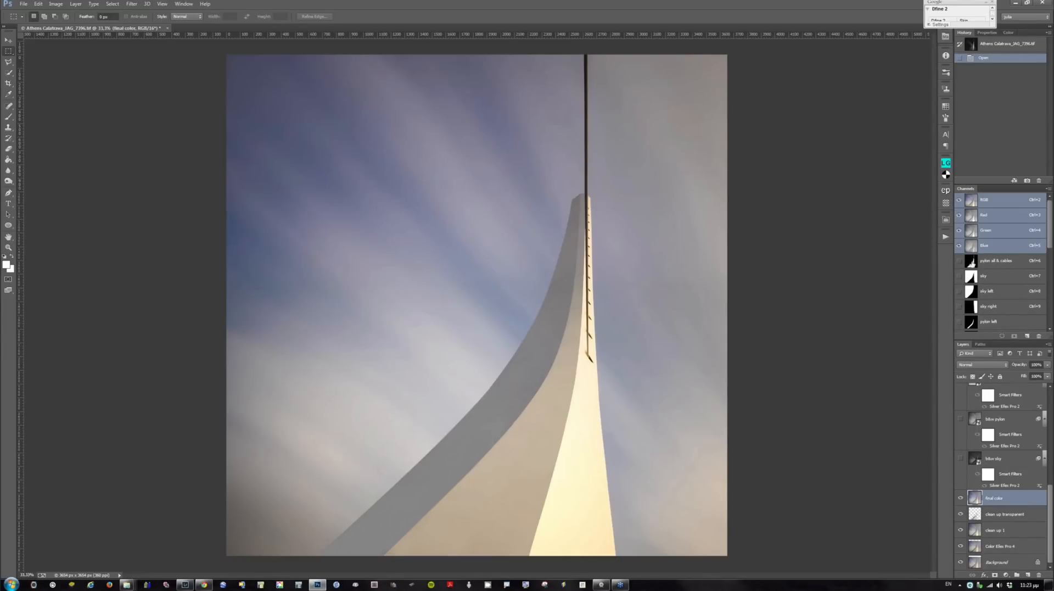
{"action": "left_click", "coordinate": [970, 275]}
{"action": "left_click", "coordinate": [970, 291]}
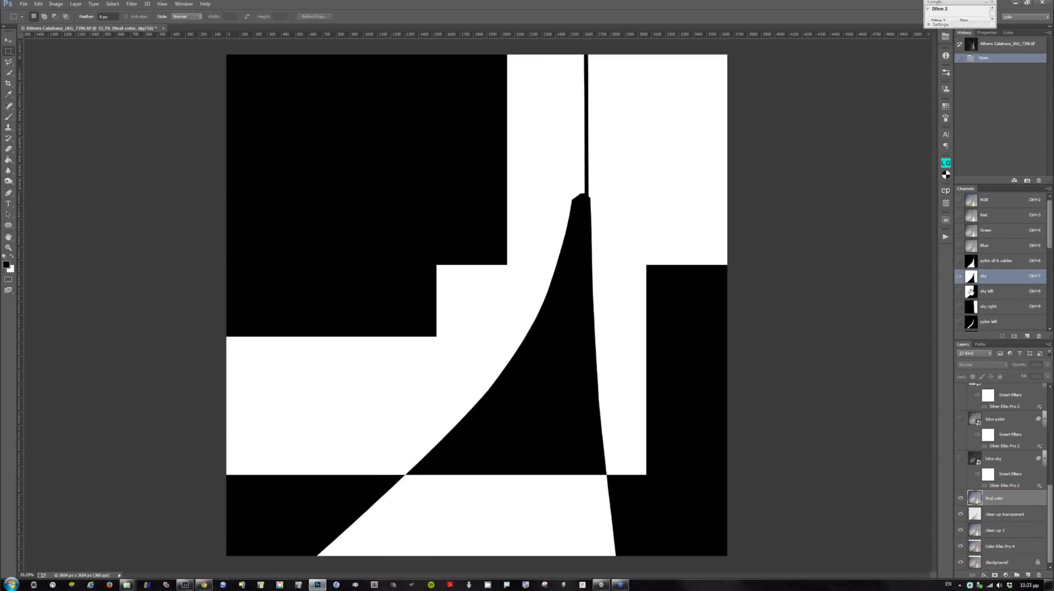
{"action": "left_click", "coordinate": [971, 306]}
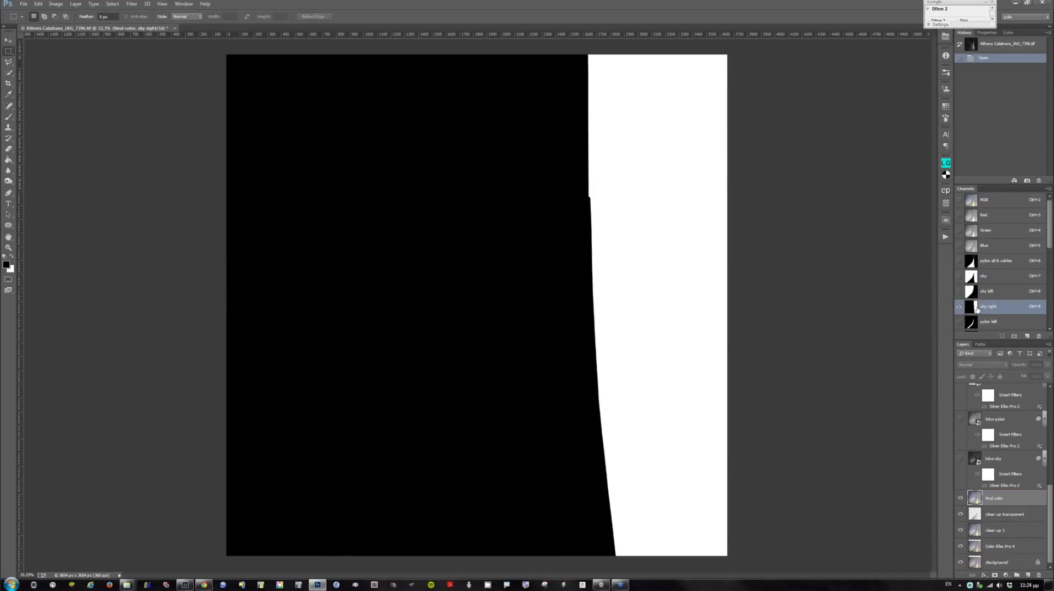
View the pylon left and pylon center masks, and load pylon right w holes as a selection on the color image
{"action": "scroll", "coordinate": [971, 303], "scroll_direction": "down", "scroll_amount": 2}
{"action": "left_click", "coordinate": [974, 294]}
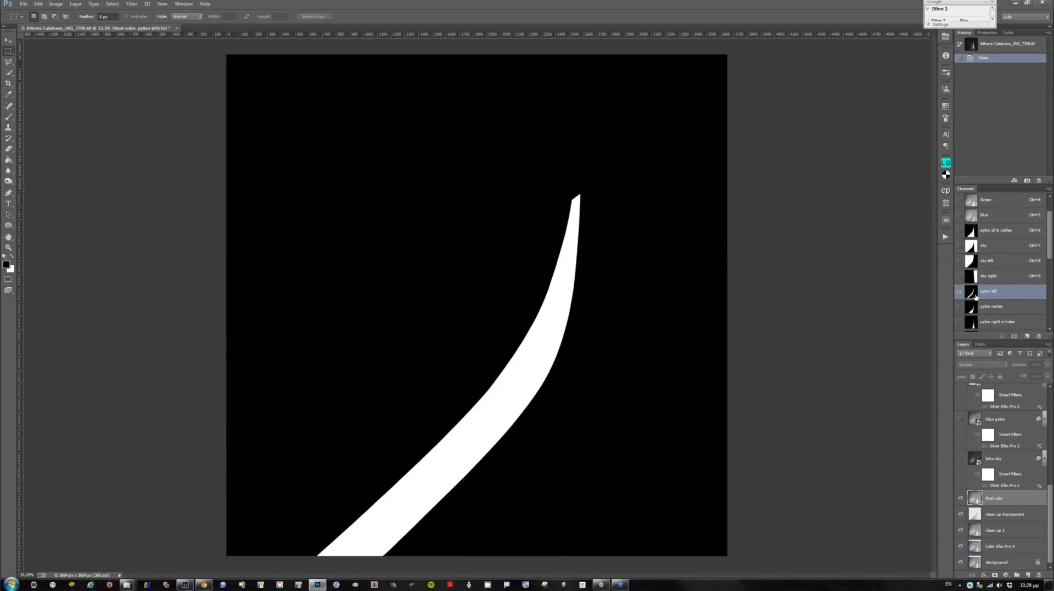
{"action": "scroll", "coordinate": [975, 295], "scroll_direction": "down", "scroll_amount": 2}
{"action": "left_click", "coordinate": [971, 276]}
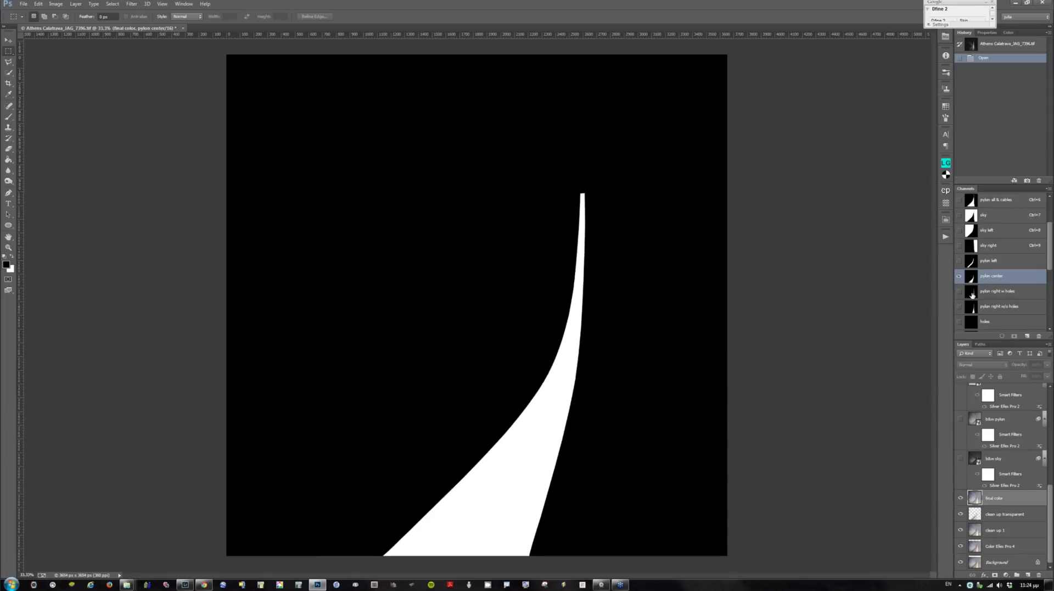
{"action": "left_click", "coordinate": [971, 295], "text": "ctrl"}
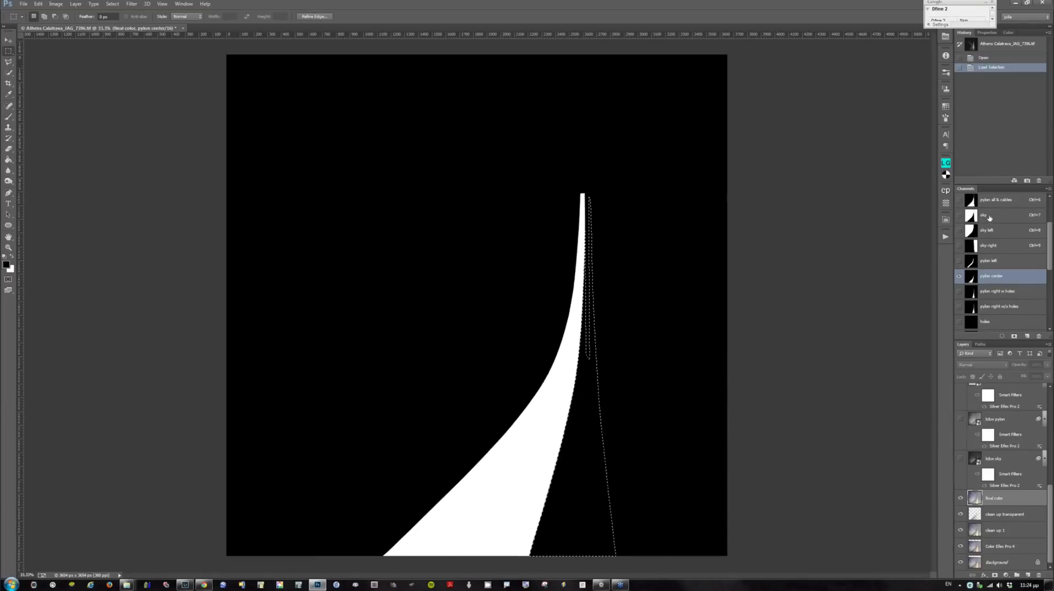
{"action": "key", "text": "ctrl+2"}
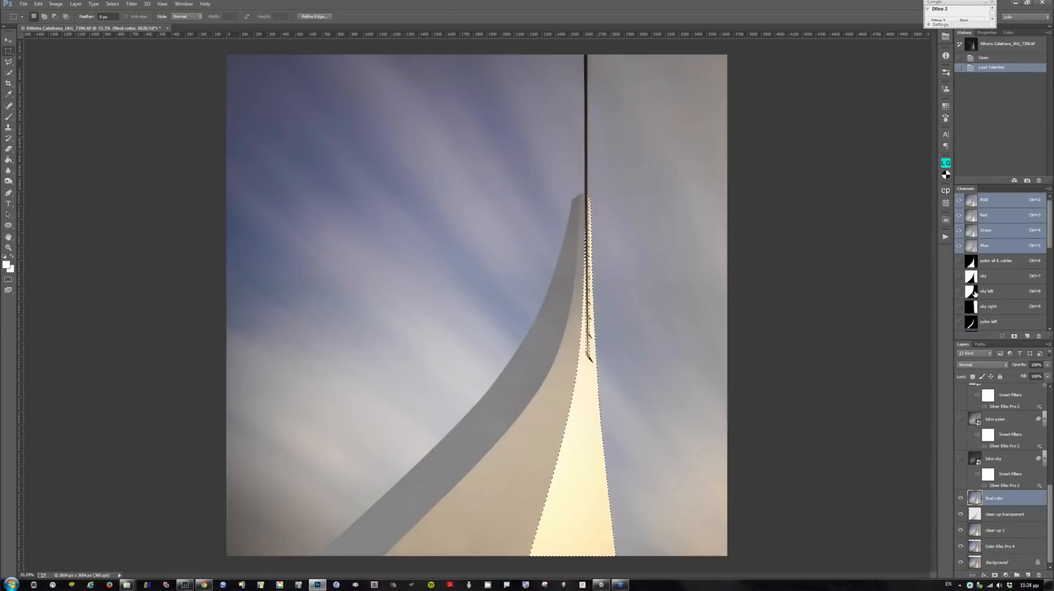
View the cable_OLD channel mask, and return to the RGB composite with the selection cleared
{"action": "scroll", "coordinate": [973, 294], "scroll_direction": "down", "scroll_amount": 5}
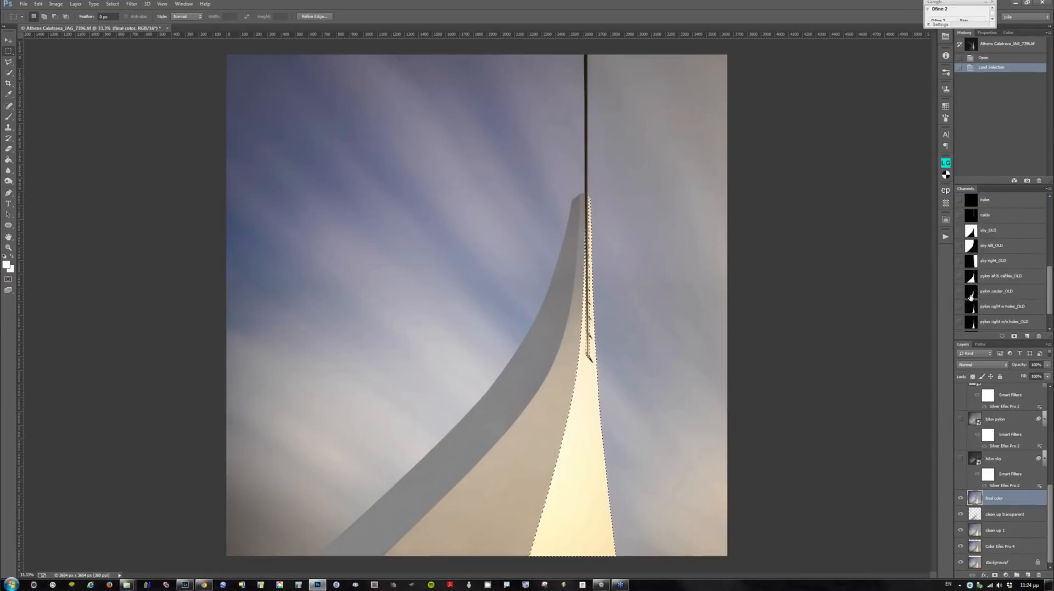
{"action": "left_click", "coordinate": [971, 294]}
{"action": "left_click", "coordinate": [974, 322]}
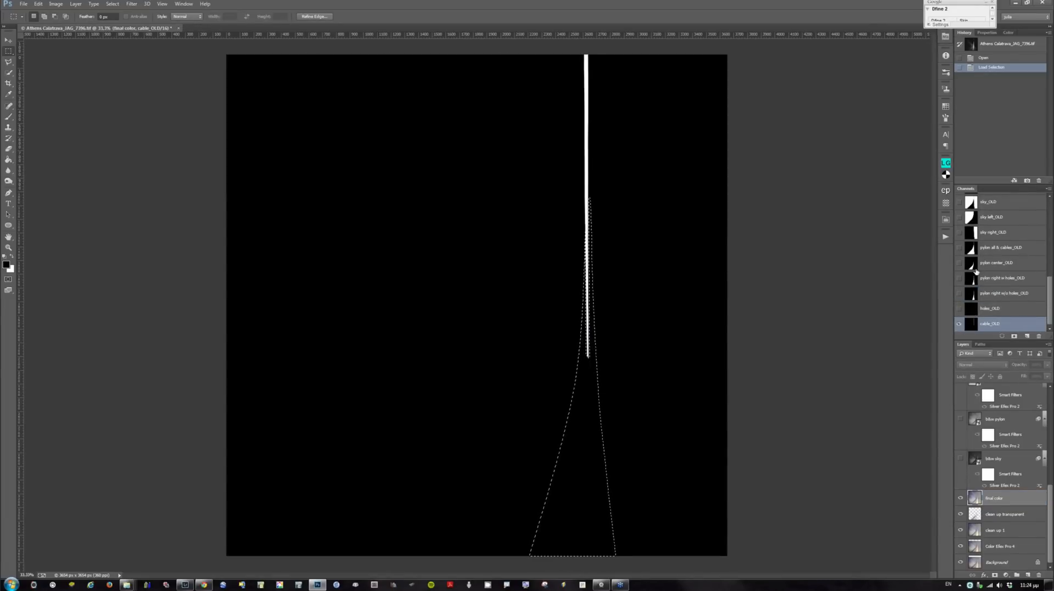
{"action": "scroll", "coordinate": [979, 236], "scroll_direction": "up", "scroll_amount": 10}
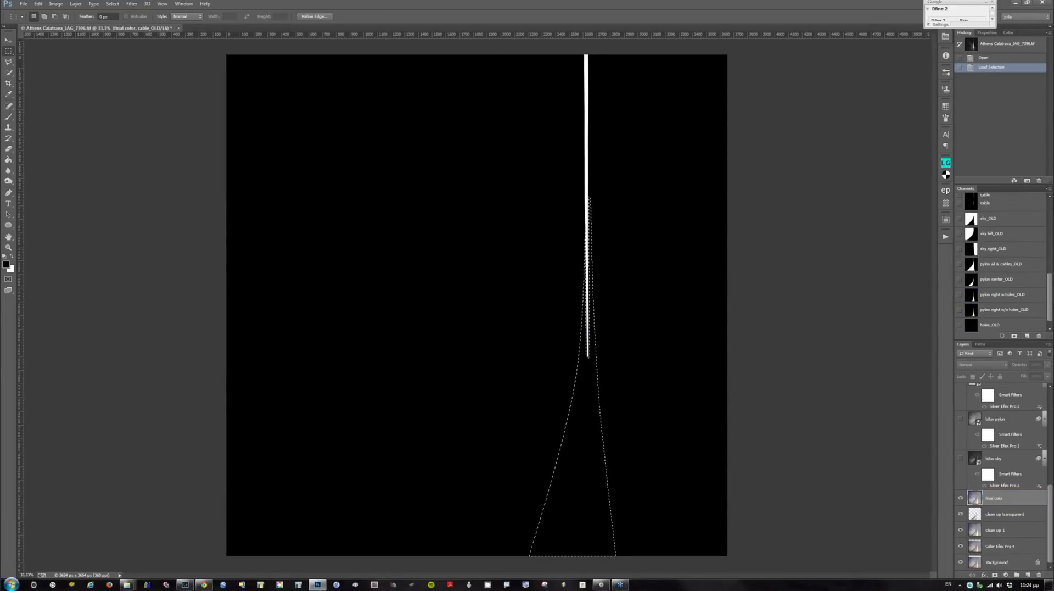
{"action": "left_click", "coordinate": [983, 204]}
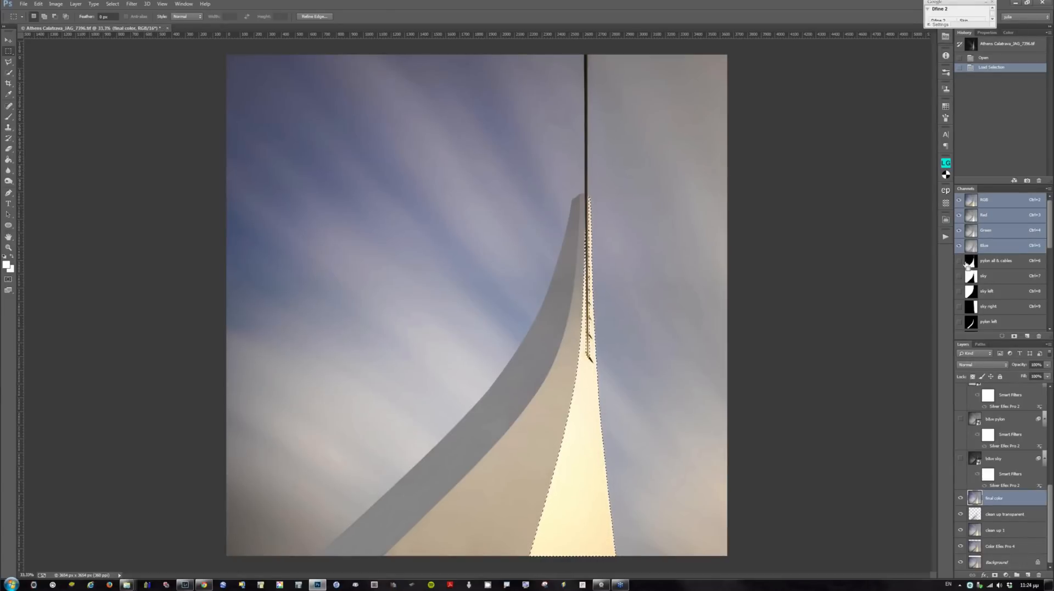
{"action": "key", "text": "ctrl+d"}
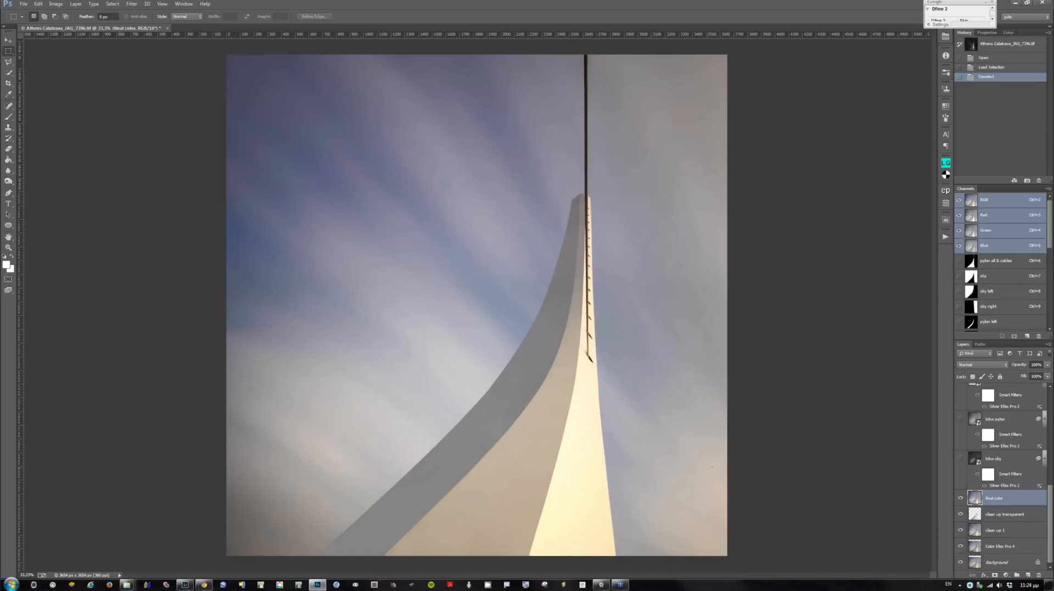
Duplicate the final color layer twice and open the uppermost copy in the DxO FilmPack filter
{"action": "double_click", "coordinate": [1013, 500]}
{"action": "left_click_drag", "start_coordinate": [1013, 490], "coordinate": [1017, 494]}
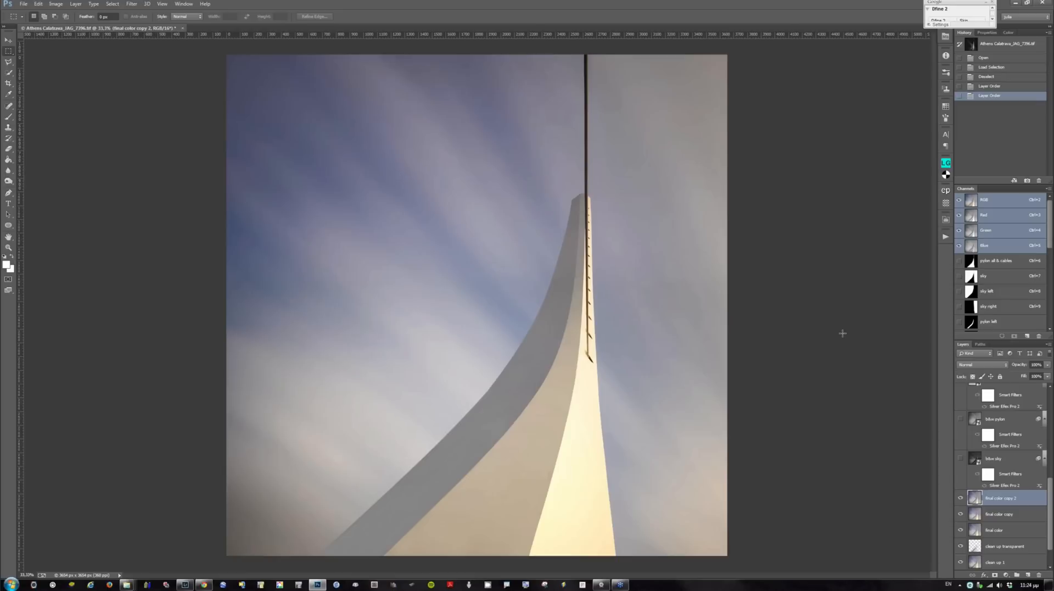
{"action": "left_click", "coordinate": [132, 4]}
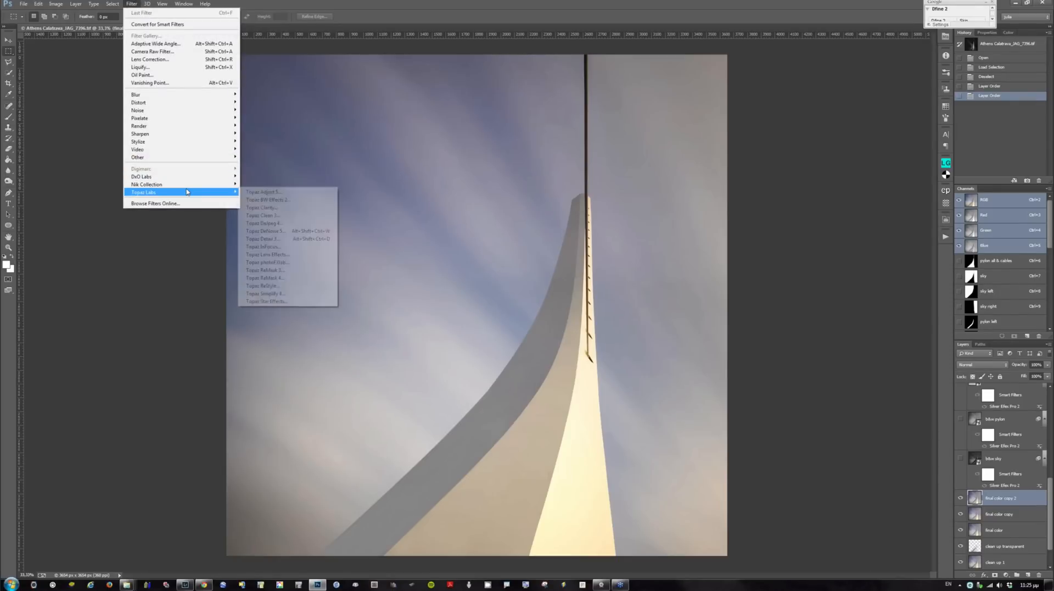
{"action": "mouse_move", "coordinate": [190, 179]}
{"action": "left_click", "coordinate": [278, 178]}
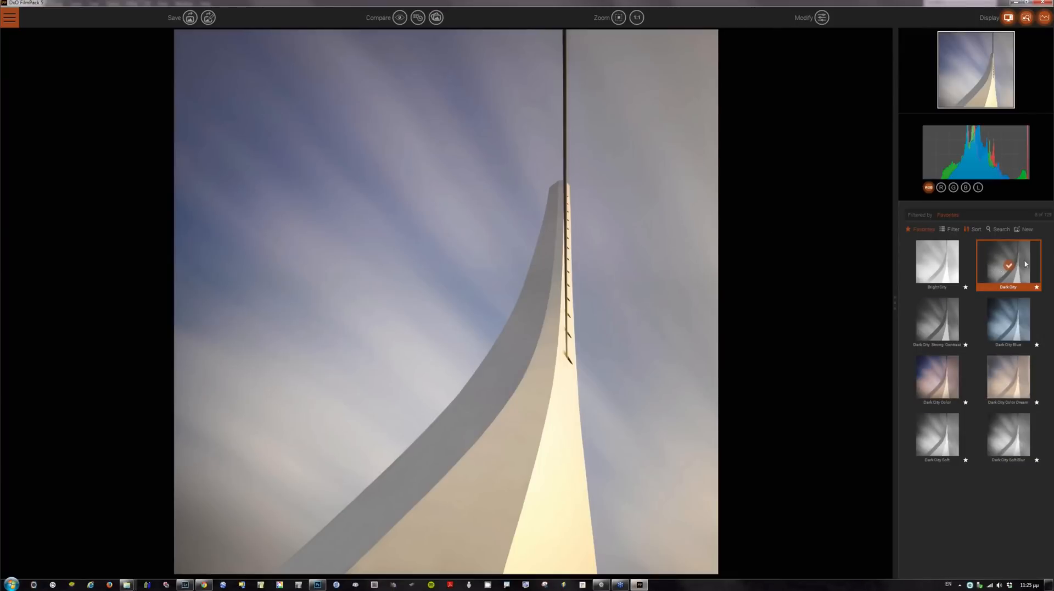
Try the Dark City and Bright City presets on the photo, and undo them to restore the color image
{"action": "left_click", "coordinate": [1005, 261]}
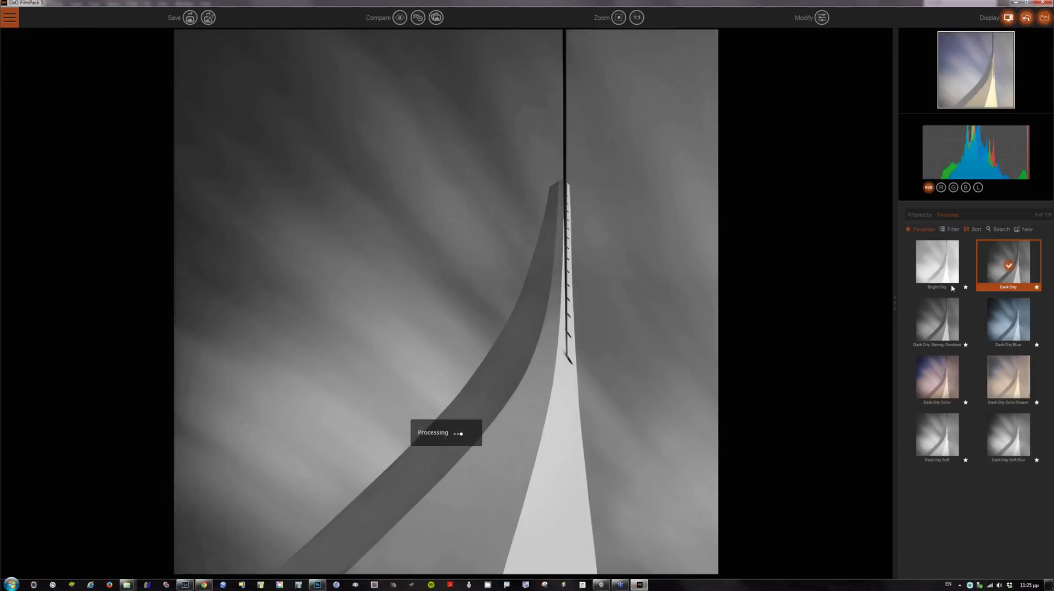
{"action": "left_click", "coordinate": [944, 269]}
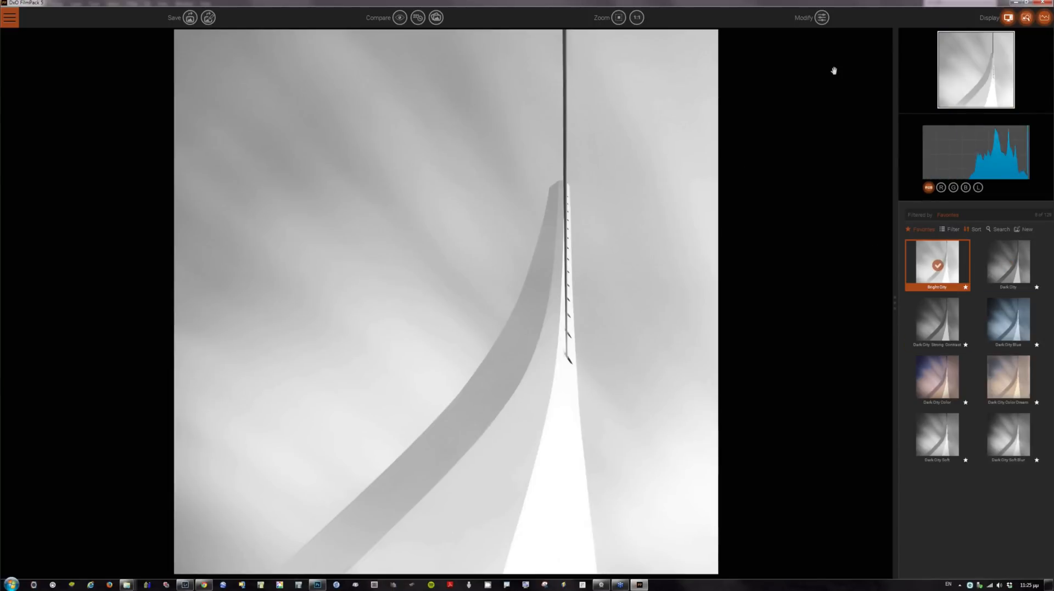
{"action": "key", "text": "Right"}
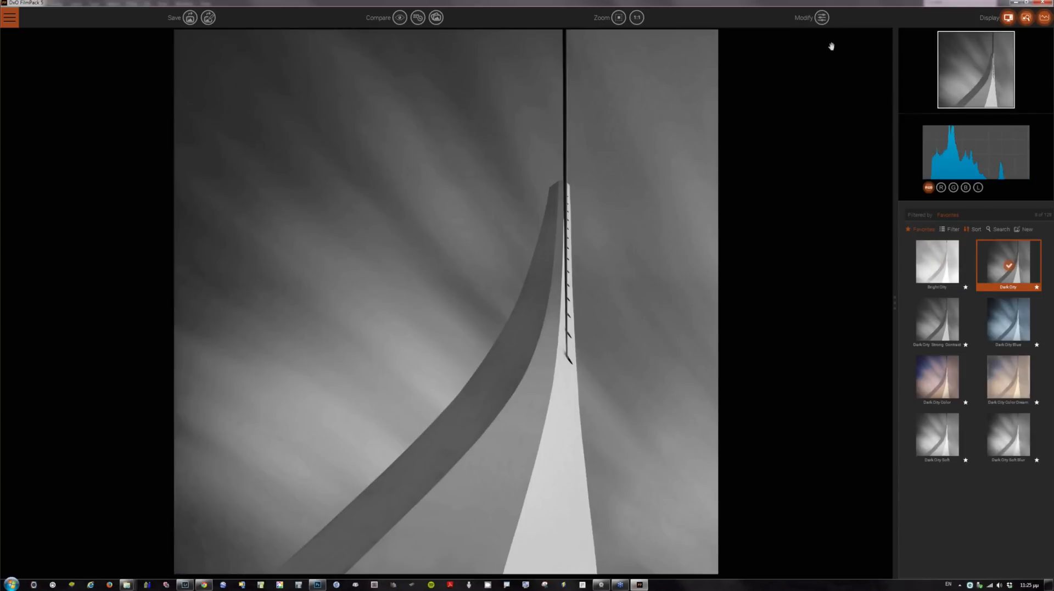
{"action": "key", "text": "ctrl+z"}
Open the manual adjustments, switch the photo to black and white and apply the Adox Silvermax 21 film rendering
{"action": "left_click", "coordinate": [822, 18]}
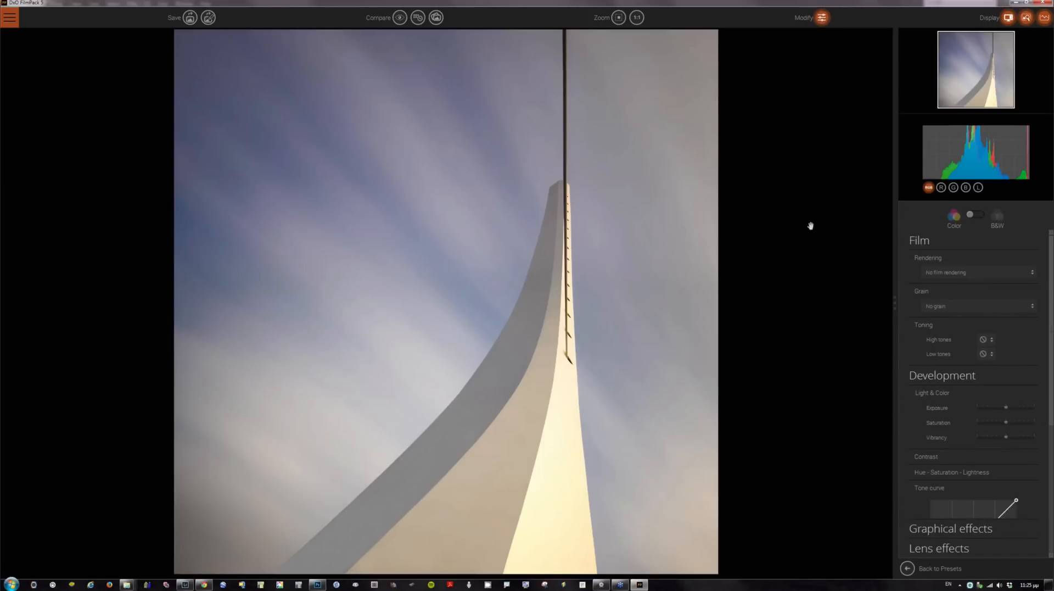
{"action": "left_click", "coordinate": [973, 215]}
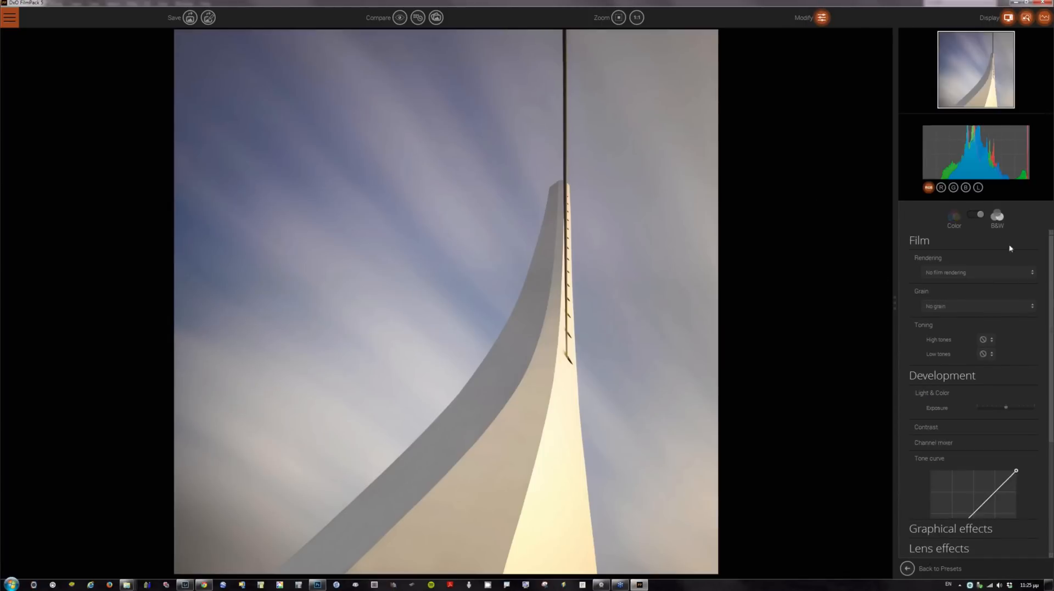
{"action": "left_click", "coordinate": [1020, 272]}
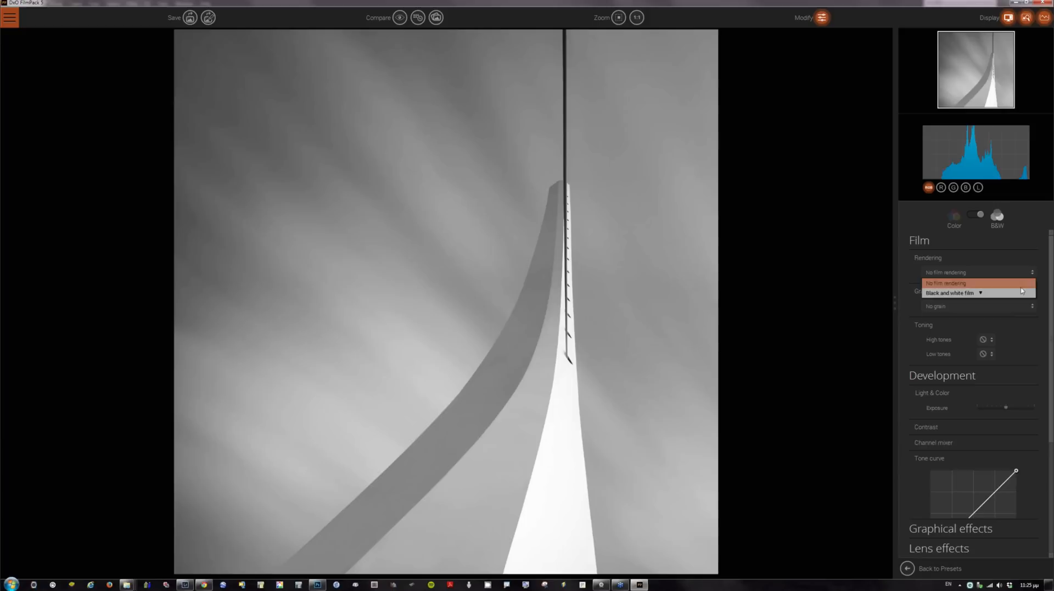
{"action": "left_click", "coordinate": [1015, 294]}
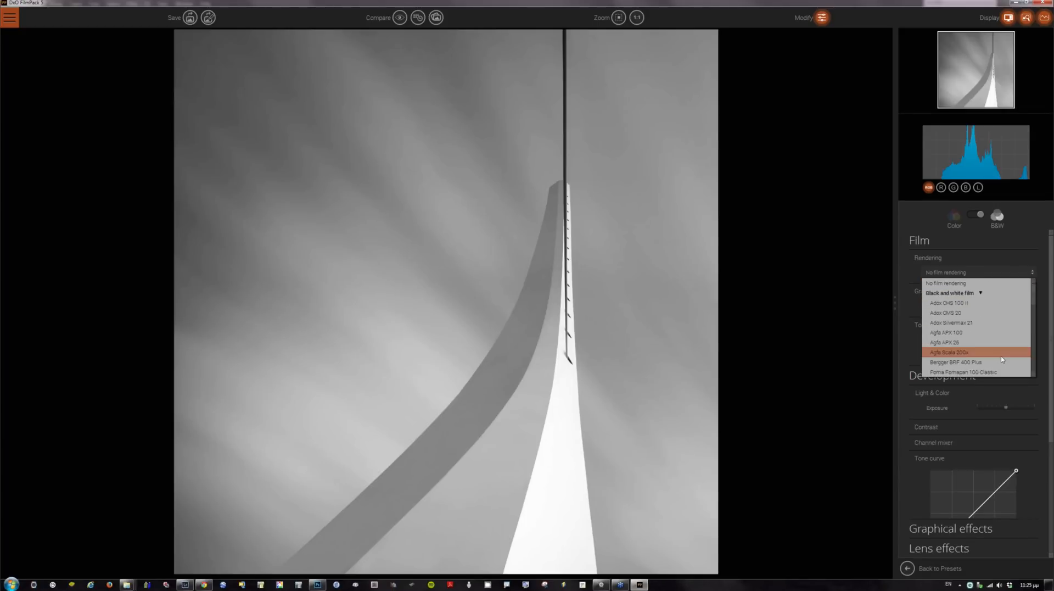
{"action": "left_click", "coordinate": [988, 323]}
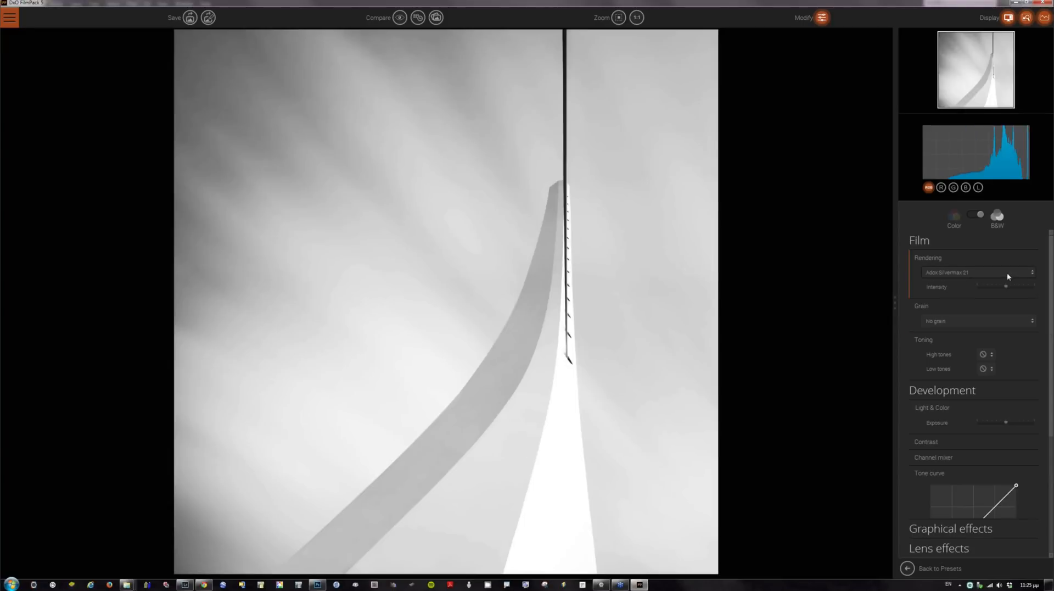
Try the Ilford Pan 400 and Ilford Pan 100 film renderings on the photo
{"action": "left_click", "coordinate": [1007, 272]}
{"action": "scroll", "coordinate": [1003, 333], "scroll_direction": "down", "scroll_amount": 6}
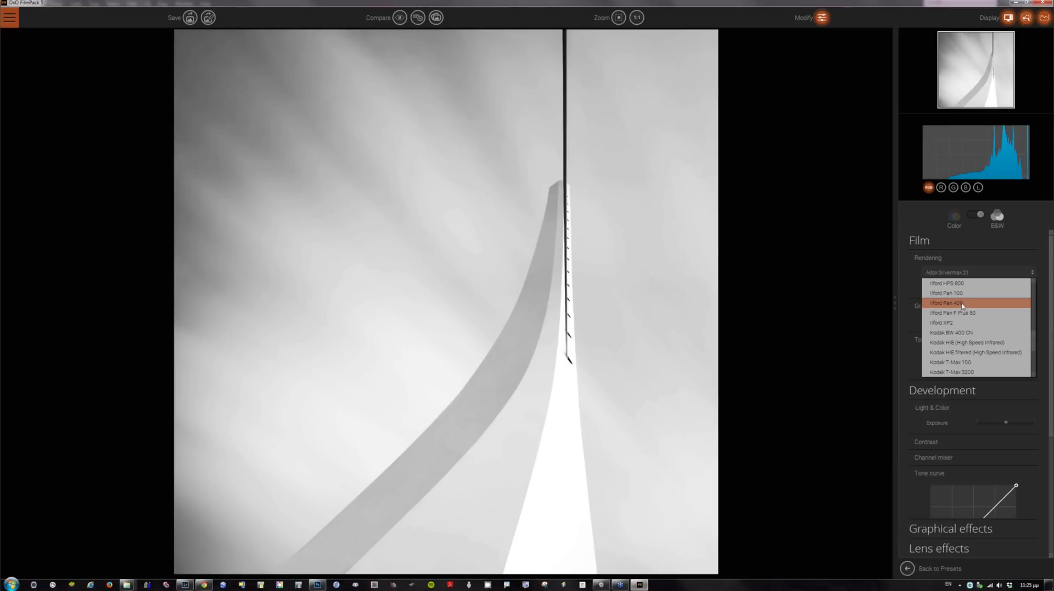
{"action": "left_click", "coordinate": [962, 304]}
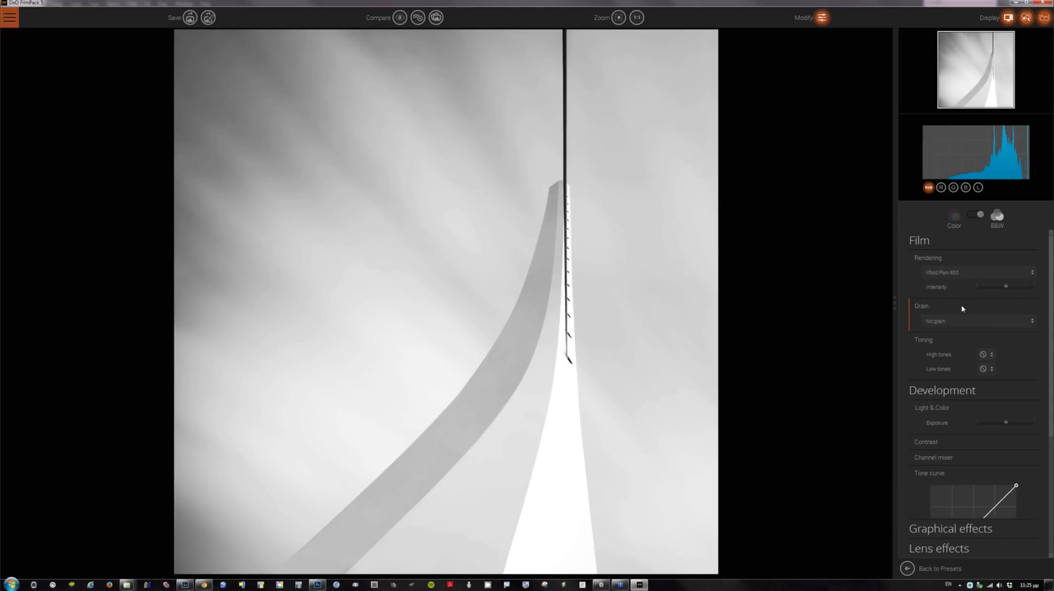
{"action": "left_click", "coordinate": [966, 273]}
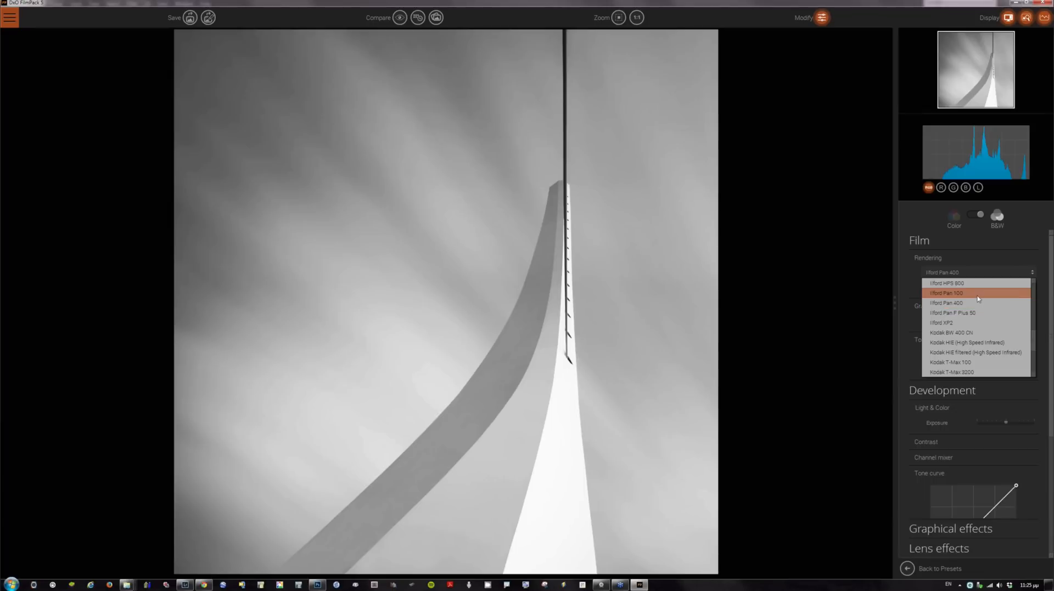
{"action": "left_click", "coordinate": [978, 294]}
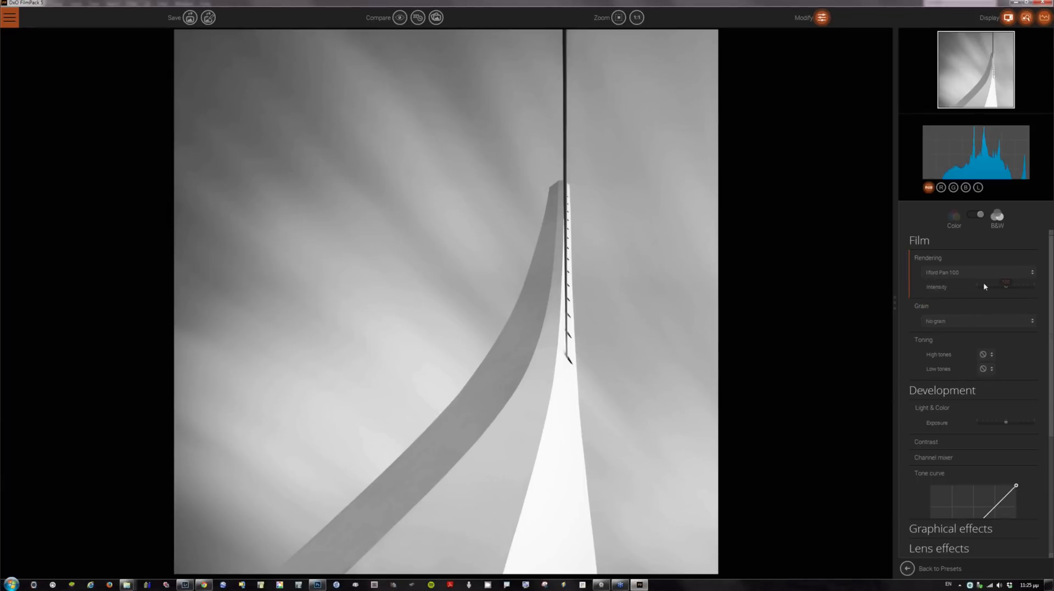
Try the Kodak T-Max 400 and Kodak T-Max 3200 film renderings on the photo
{"action": "left_click", "coordinate": [983, 273]}
{"action": "scroll", "coordinate": [990, 338], "scroll_direction": "down", "scroll_amount": 3}
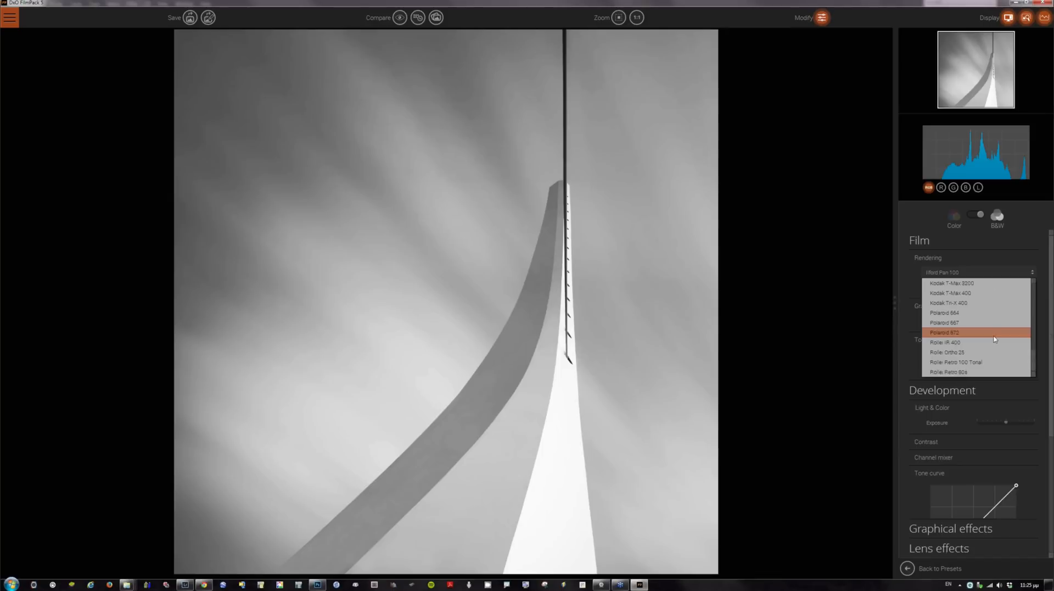
{"action": "scroll", "coordinate": [992, 341], "scroll_direction": "up", "scroll_amount": 1}
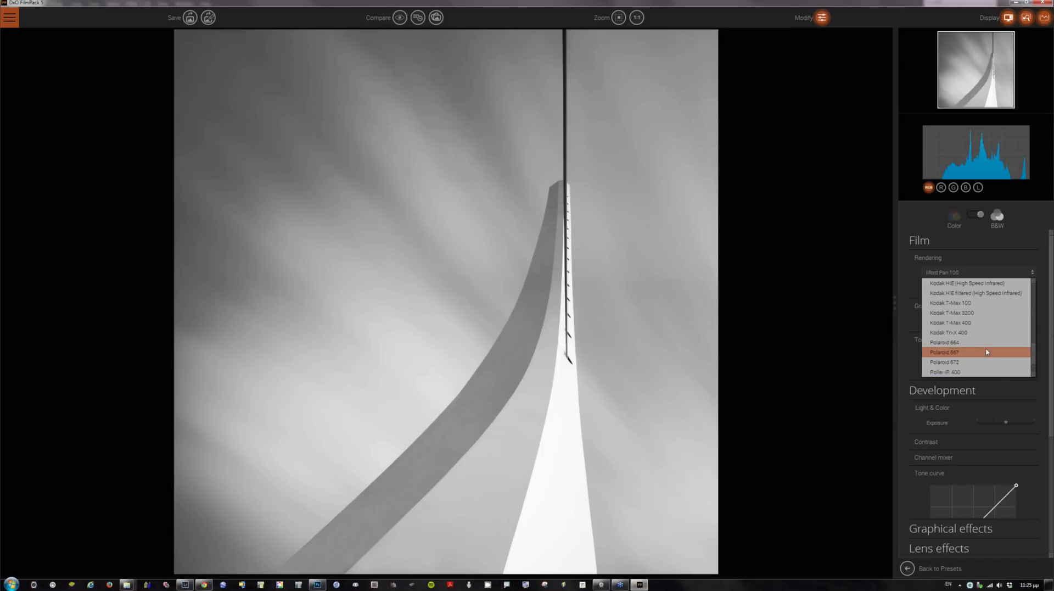
{"action": "left_click", "coordinate": [972, 325]}
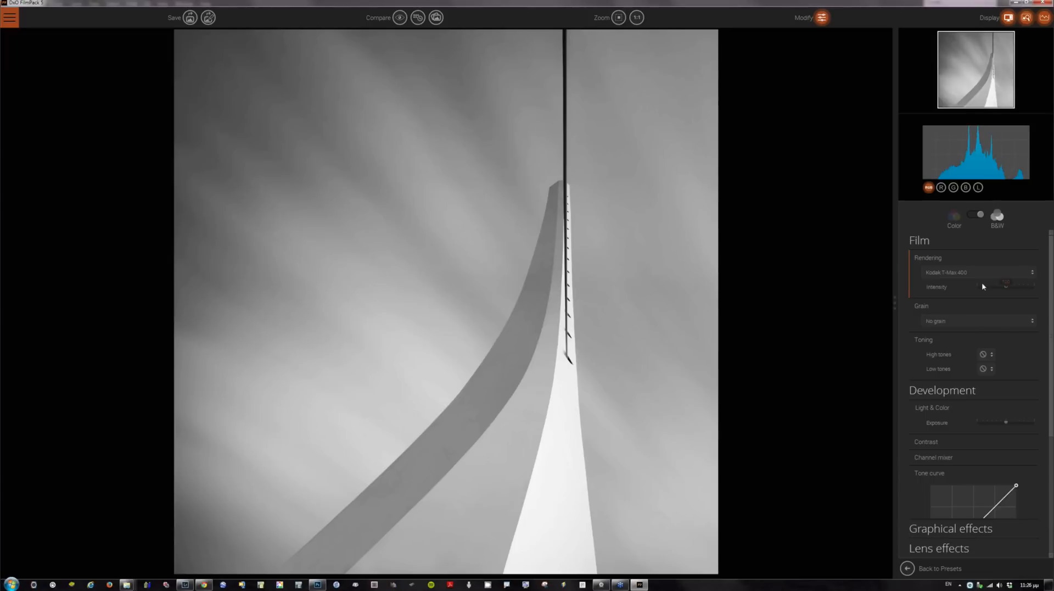
{"action": "left_click", "coordinate": [979, 273]}
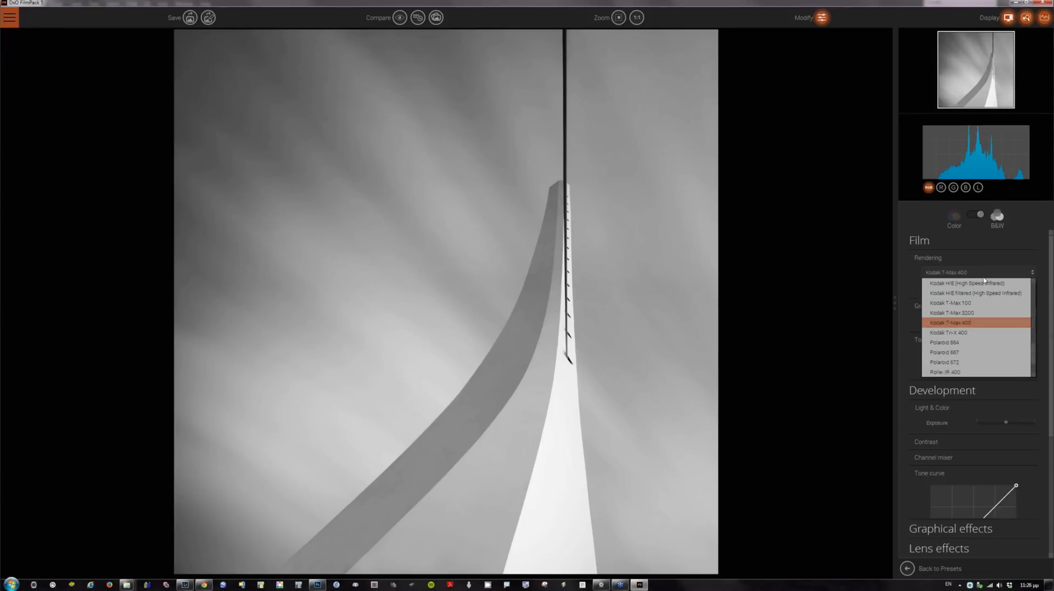
{"action": "left_click", "coordinate": [971, 313]}
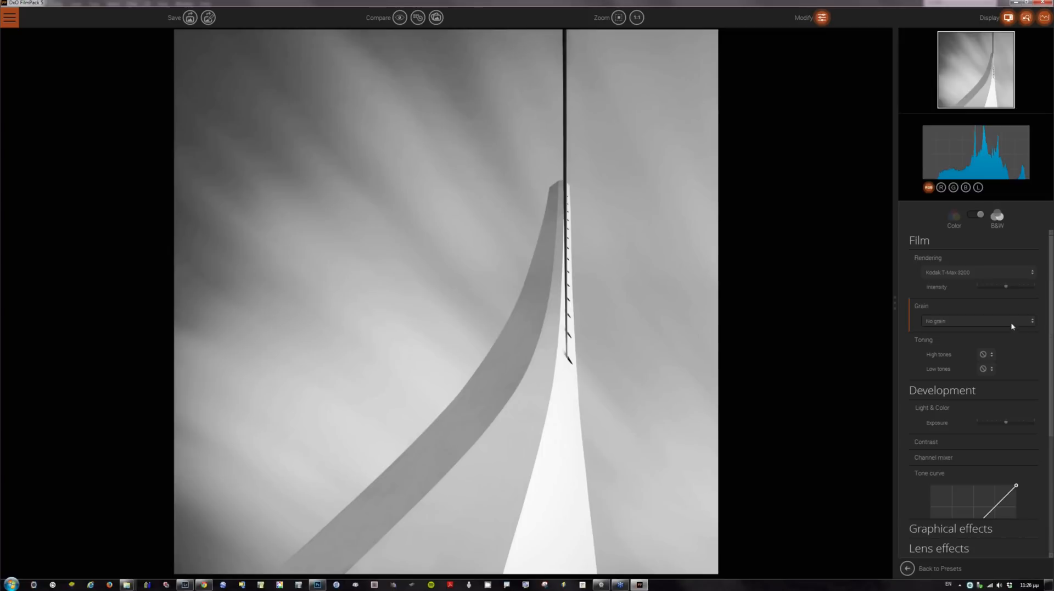
Lower the film rendering's intensity and change the film to Kodak T-Max 100
{"action": "left_click", "coordinate": [1012, 324]}
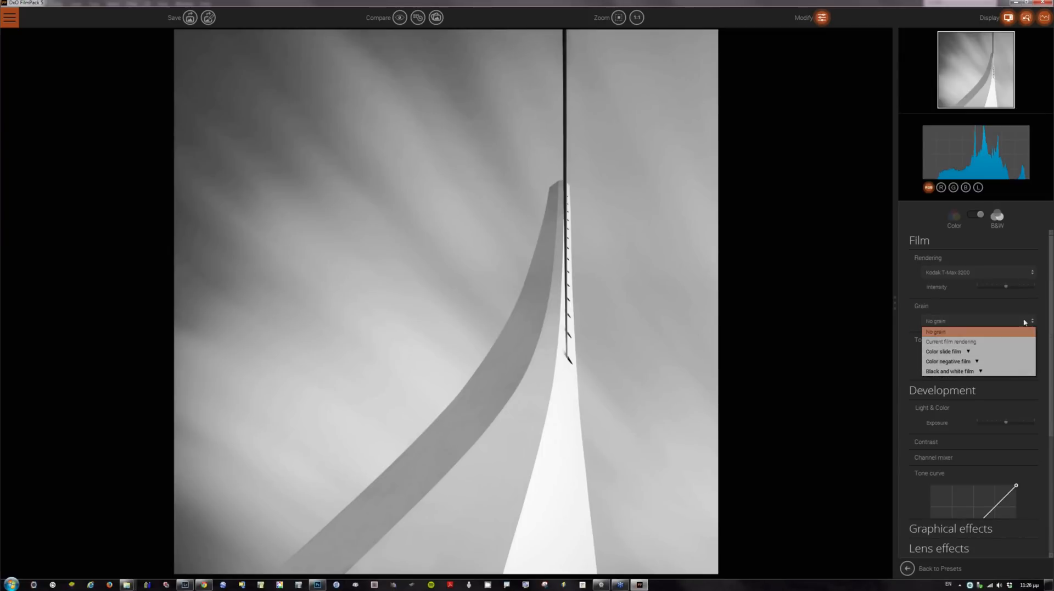
{"action": "left_click", "coordinate": [999, 277]}
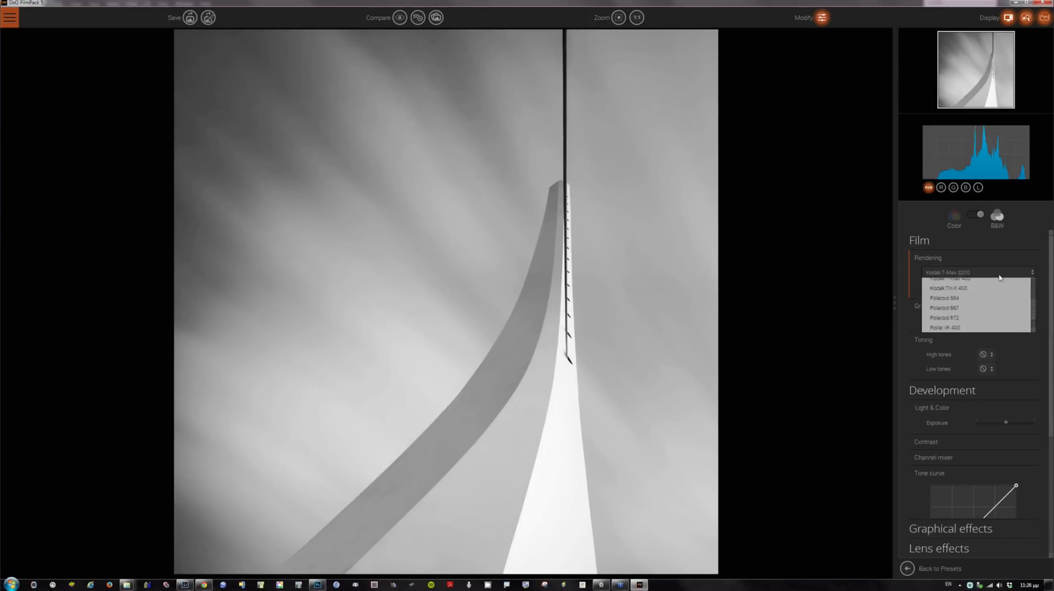
{"action": "left_click", "coordinate": [988, 313]}
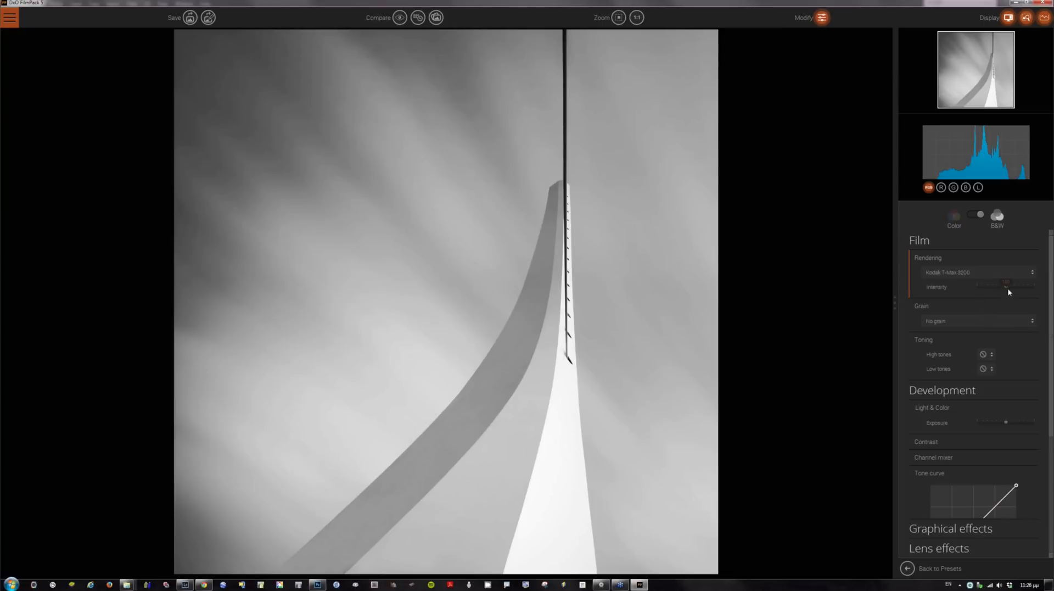
{"action": "mouse_move", "coordinate": [1006, 287]}
{"action": "left_mouse_down"}
{"action": "mouse_move", "coordinate": [990, 287]}
{"action": "mouse_move", "coordinate": [1019, 293]}
{"action": "mouse_move", "coordinate": [988, 288]}
{"action": "left_mouse_up"}
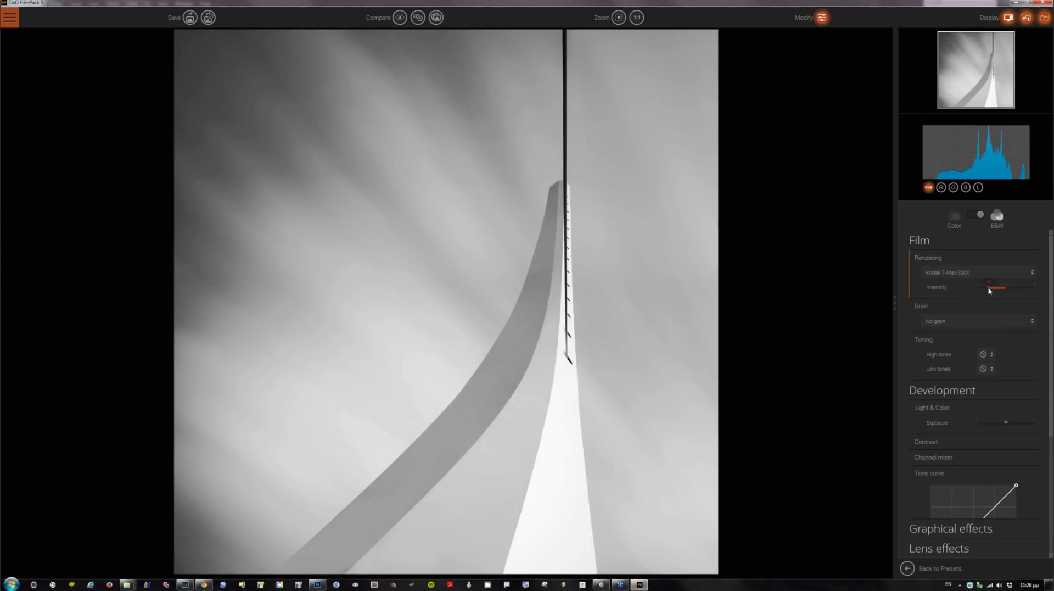
{"action": "scroll", "coordinate": [987, 272], "scroll_direction": "up", "scroll_amount": 1}
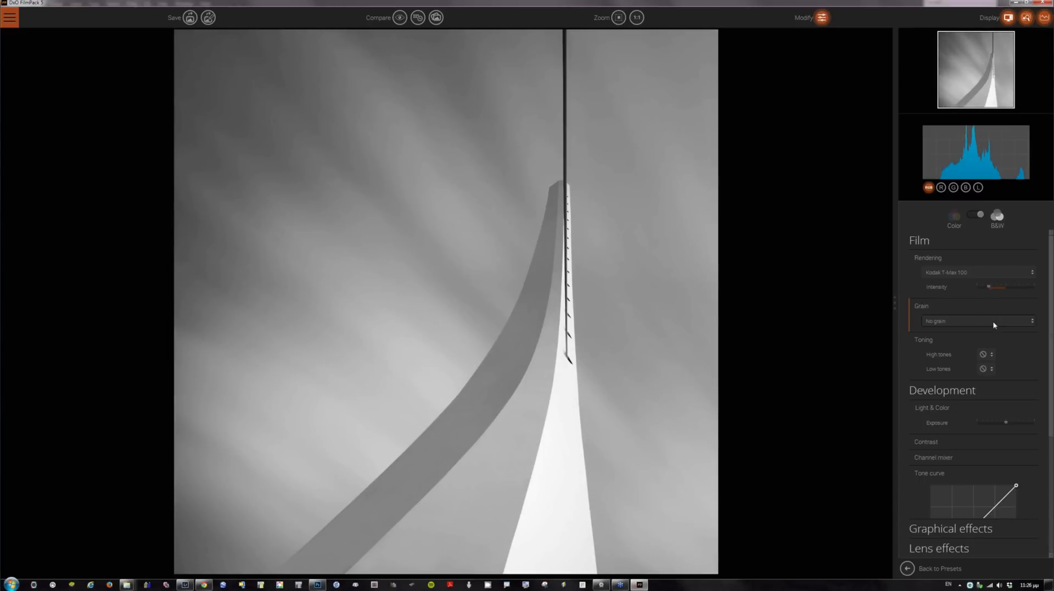
Add Fuji Neopan 400 black-and-white film grain, testing weaker and stronger intensities and leaving it reduced
{"action": "left_click", "coordinate": [973, 321]}
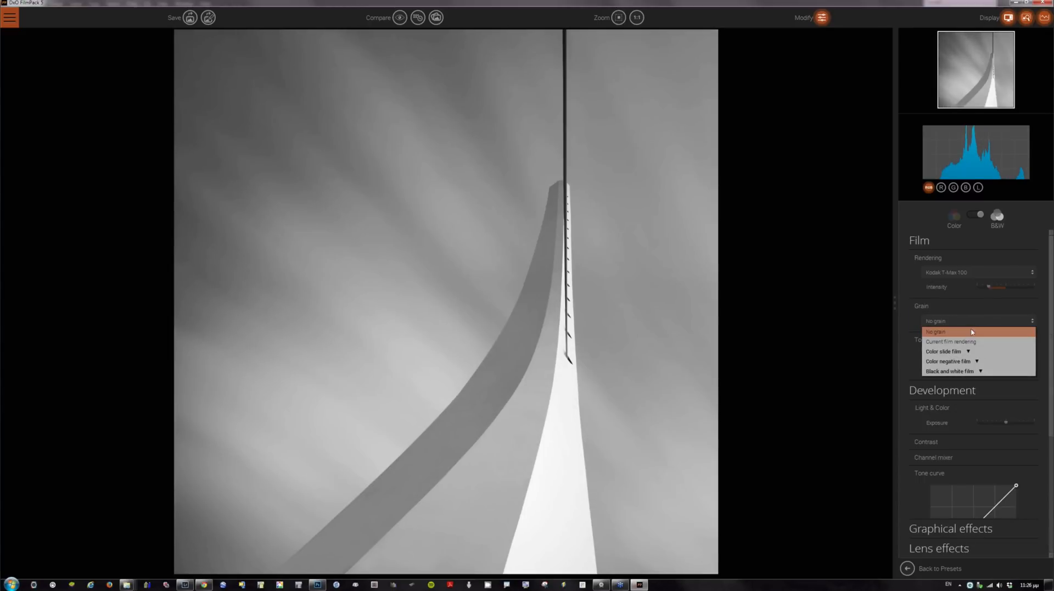
{"action": "left_click", "coordinate": [991, 371]}
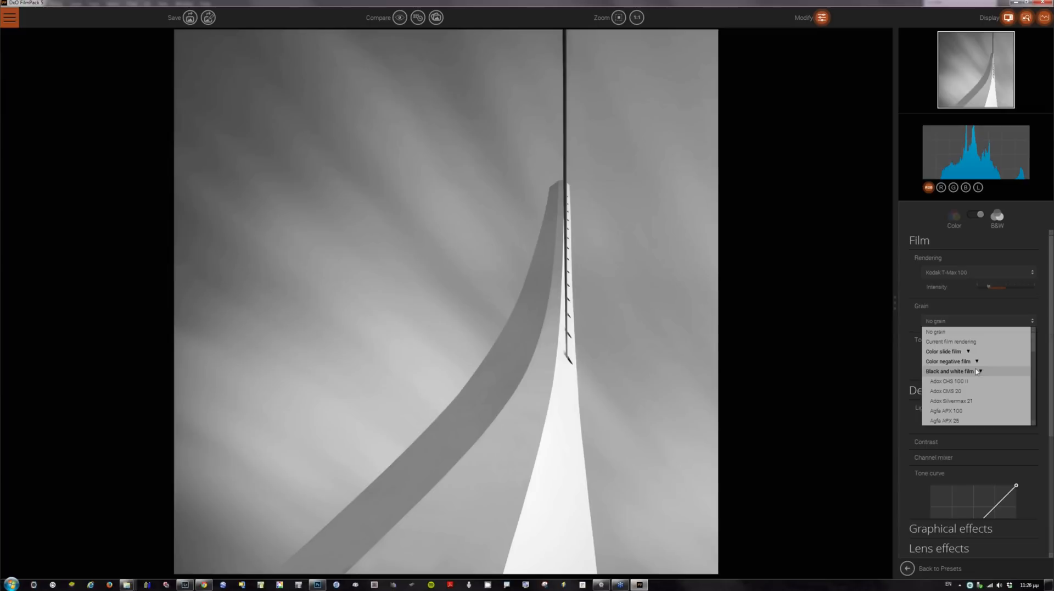
{"action": "scroll", "coordinate": [969, 394], "scroll_direction": "down", "scroll_amount": 5}
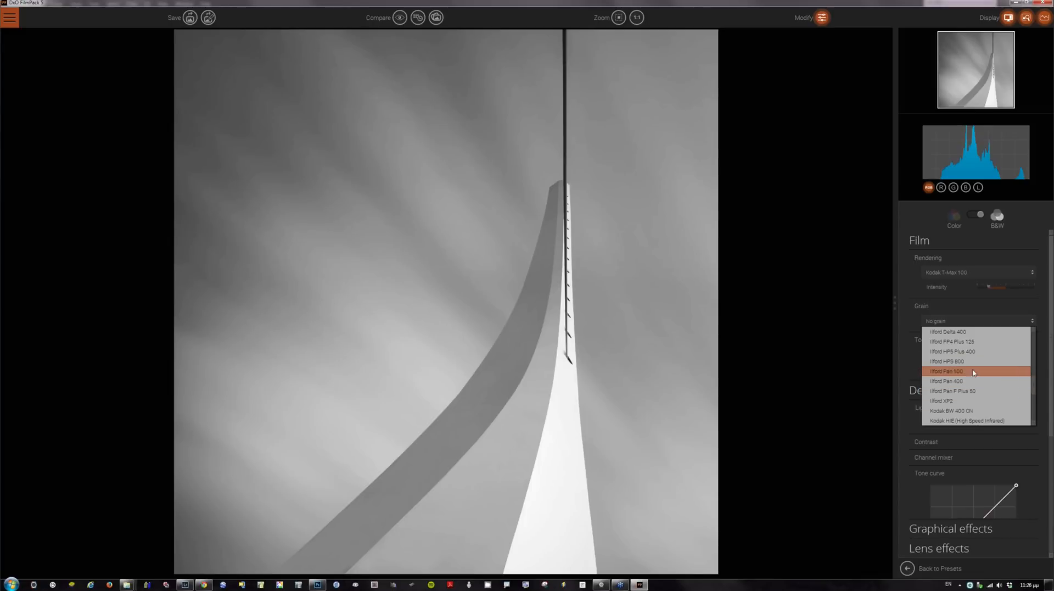
{"action": "scroll", "coordinate": [970, 390], "scroll_direction": "up", "scroll_amount": 3}
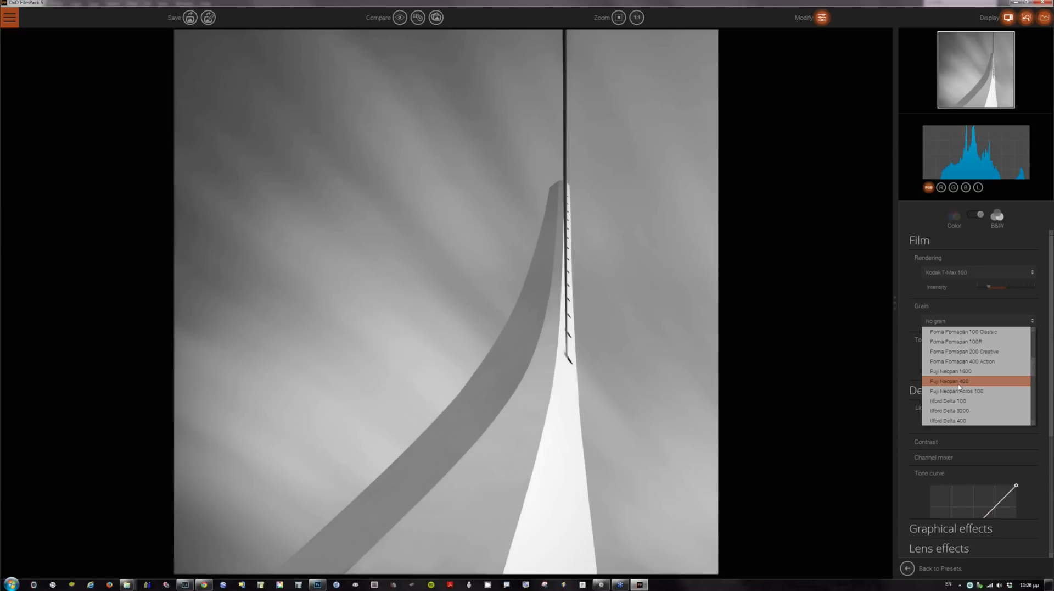
{"action": "left_click", "coordinate": [958, 381]}
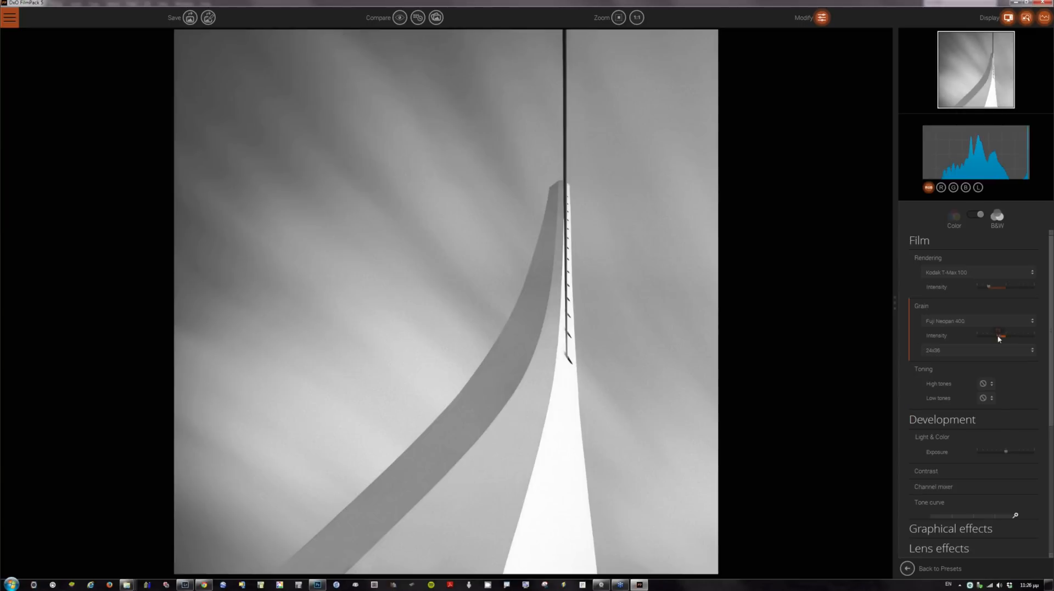
{"action": "left_click_drag", "start_coordinate": [1005, 337], "coordinate": [990, 339]}
{"action": "left_click_drag", "start_coordinate": [990, 338], "coordinate": [1017, 339]}
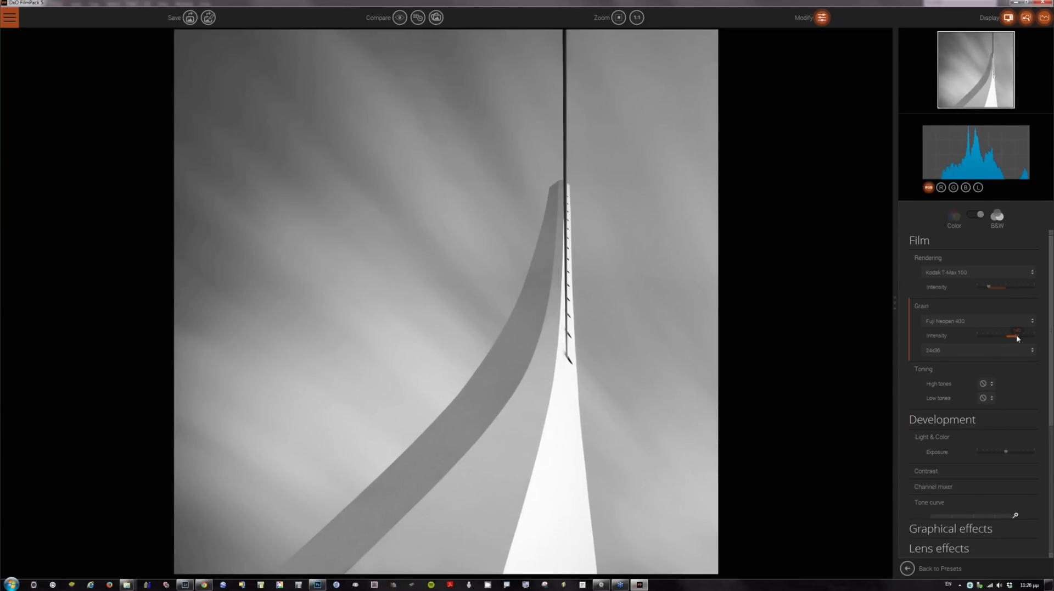
{"action": "left_click_drag", "start_coordinate": [1017, 339], "coordinate": [990, 337]}
Try the Medium and Large grain formats, set the grain to Custom format and reduce its grain size
{"action": "left_click", "coordinate": [981, 350]}
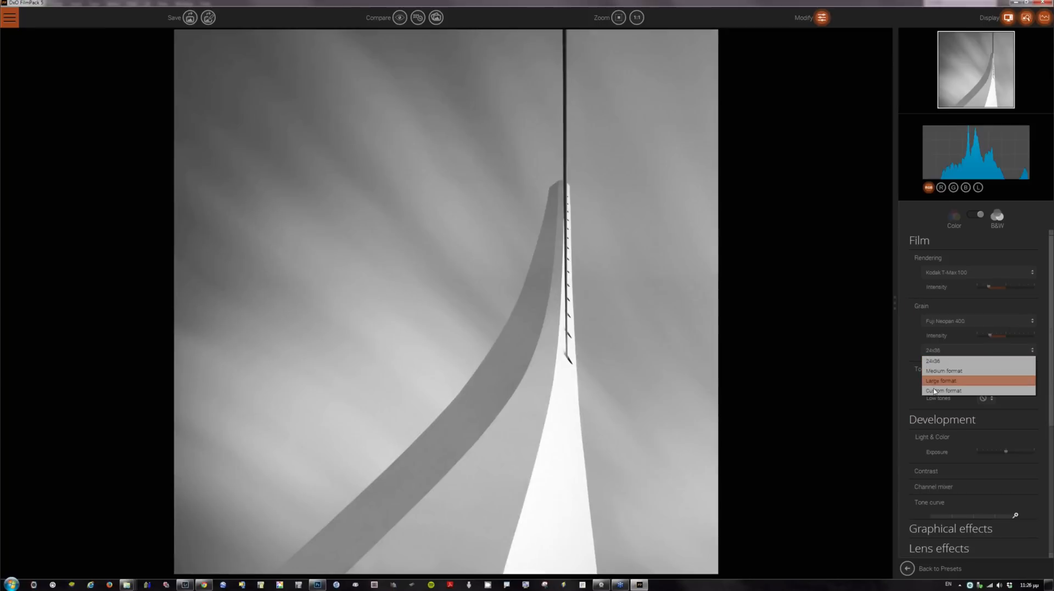
{"action": "left_click", "coordinate": [990, 371]}
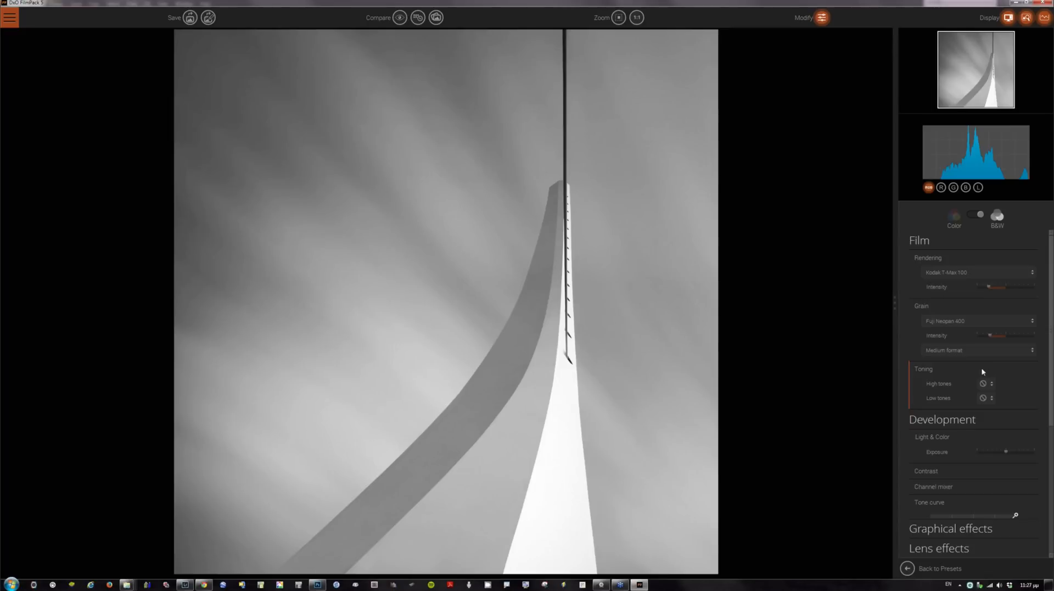
{"action": "left_click", "coordinate": [979, 350]}
{"action": "left_click", "coordinate": [970, 377]}
{"action": "left_click", "coordinate": [962, 350]}
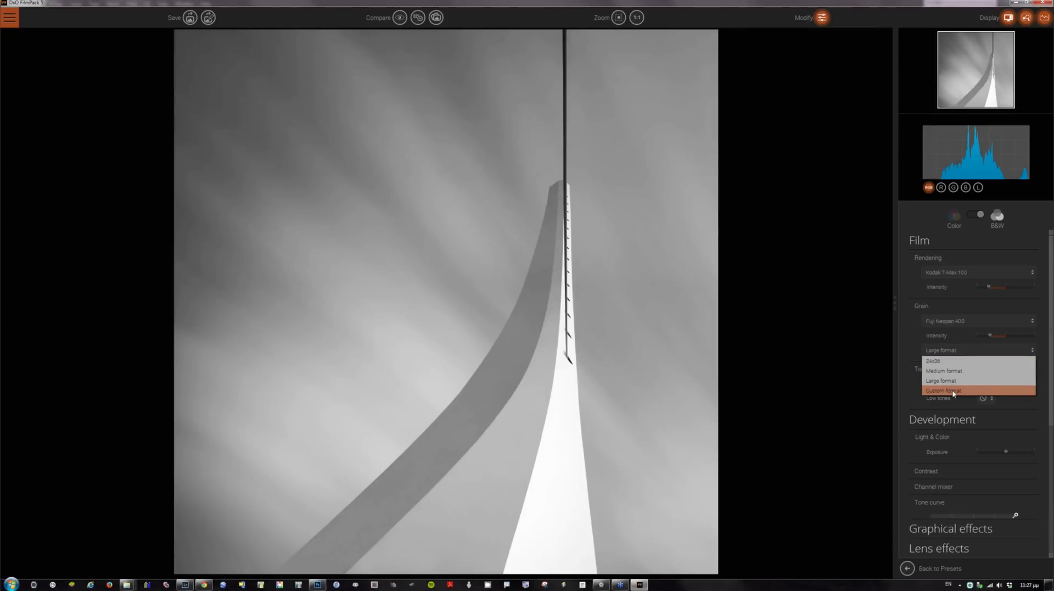
{"action": "left_click", "coordinate": [1002, 386]}
{"action": "left_click_drag", "start_coordinate": [977, 365], "coordinate": [959, 378]}
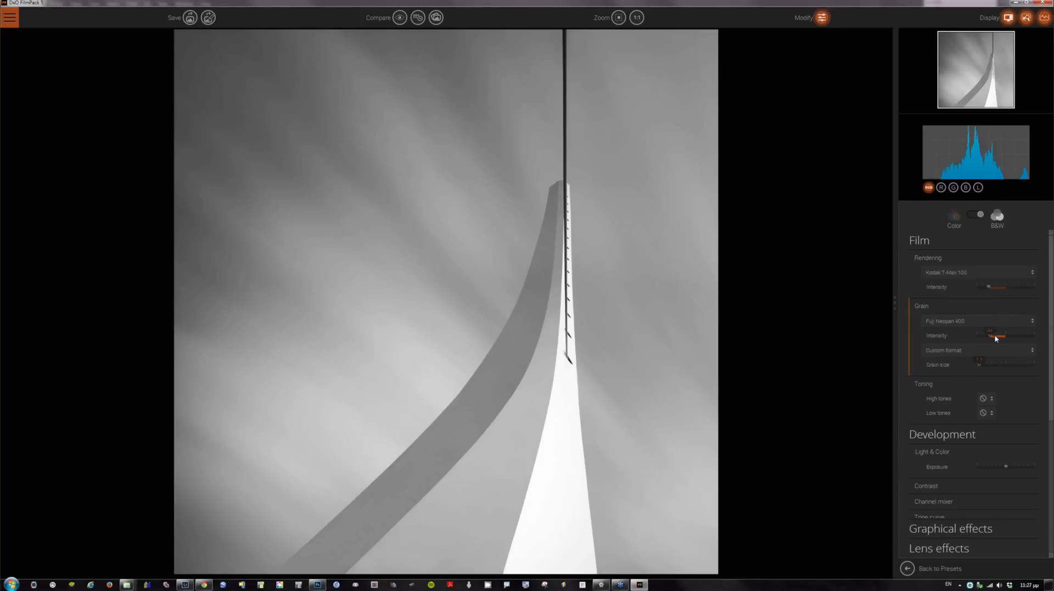
Reduce the Fuji Neopan 400 grain intensity further and lower the photo's exposure
{"action": "left_click_drag", "start_coordinate": [995, 338], "coordinate": [983, 338]}
{"action": "scroll", "coordinate": [944, 398], "scroll_direction": "down", "scroll_amount": 3}
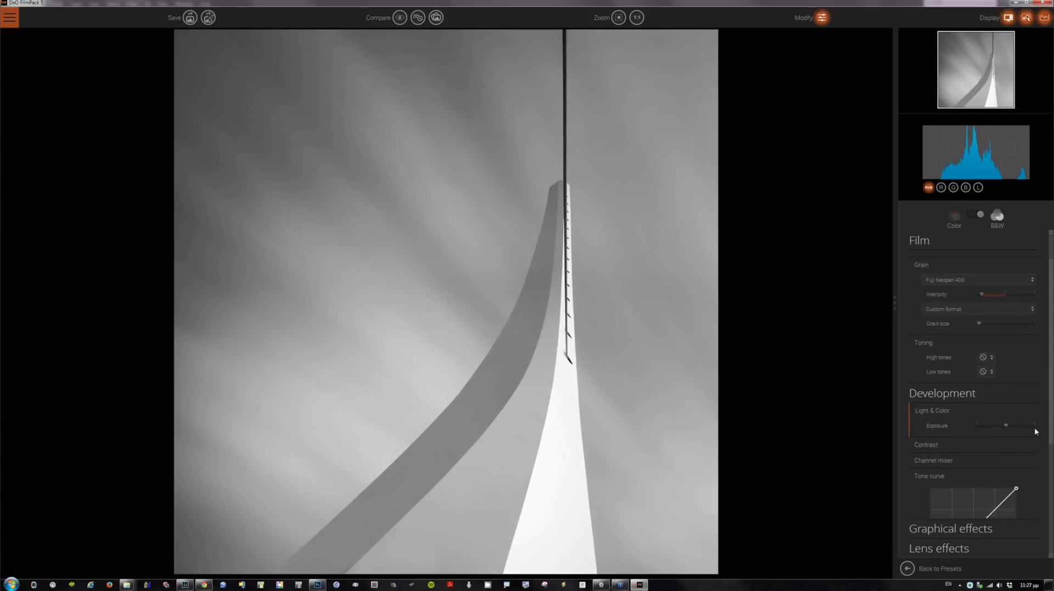
{"action": "scroll", "coordinate": [945, 399], "scroll_direction": "down", "scroll_amount": 2}
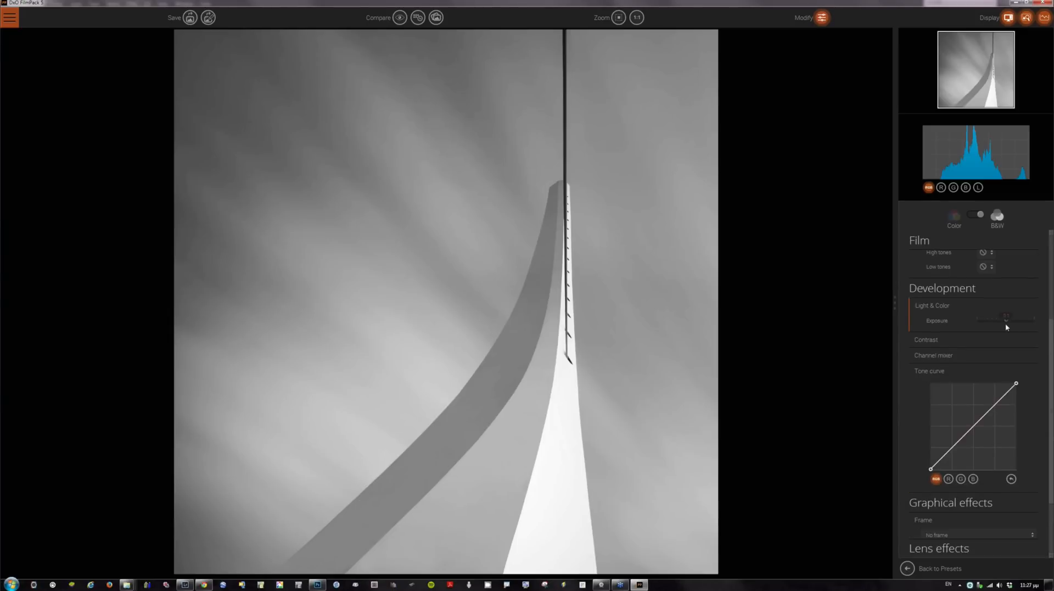
{"action": "left_click_drag", "start_coordinate": [1006, 324], "coordinate": [999, 325]}
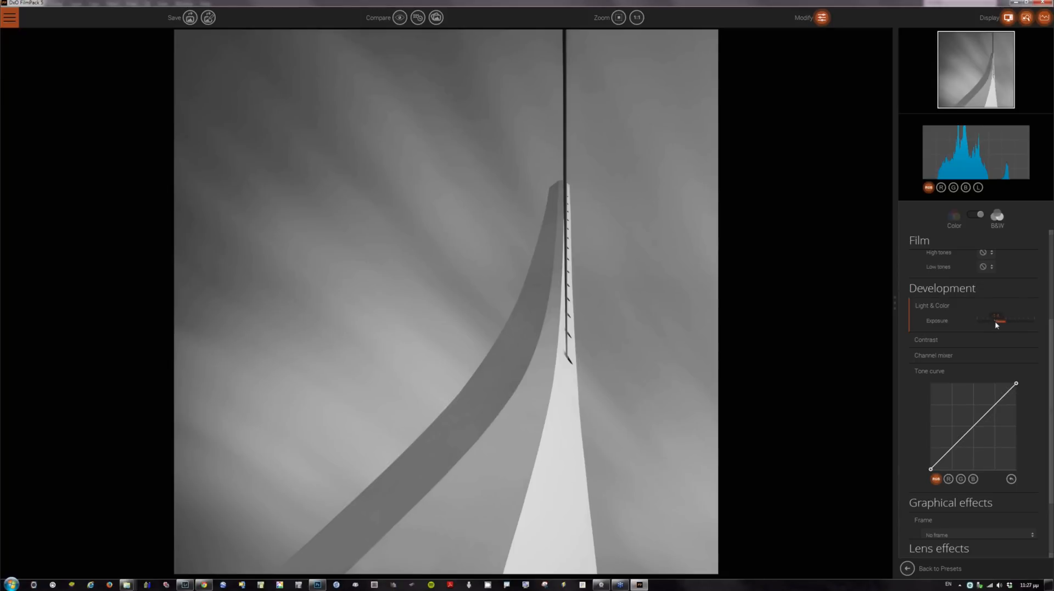
{"action": "left_click_drag", "start_coordinate": [994, 321], "coordinate": [992, 321]}
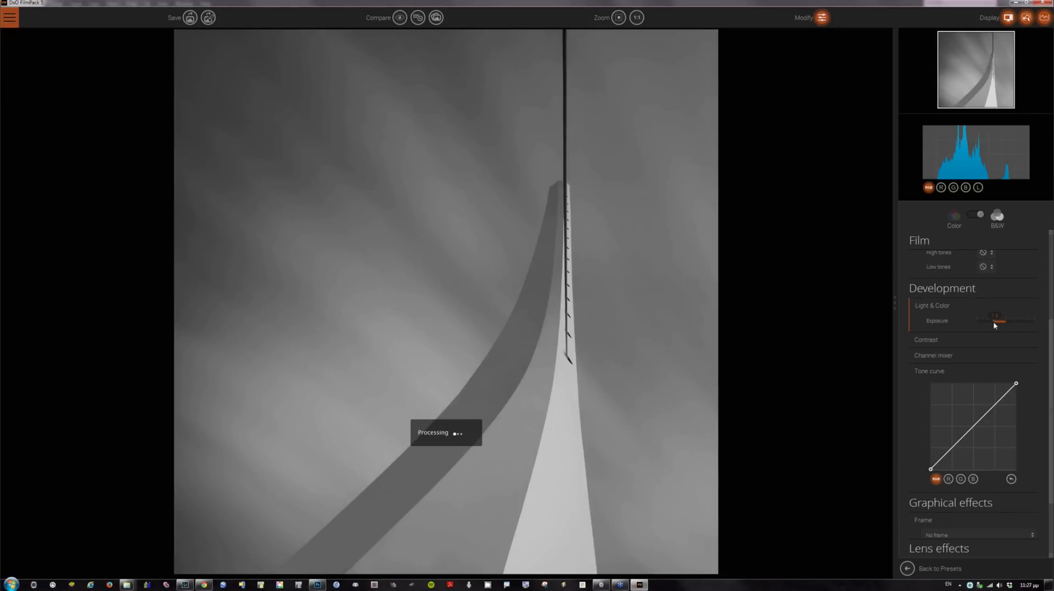
{"action": "left_click_drag", "start_coordinate": [993, 322], "coordinate": [991, 323]}
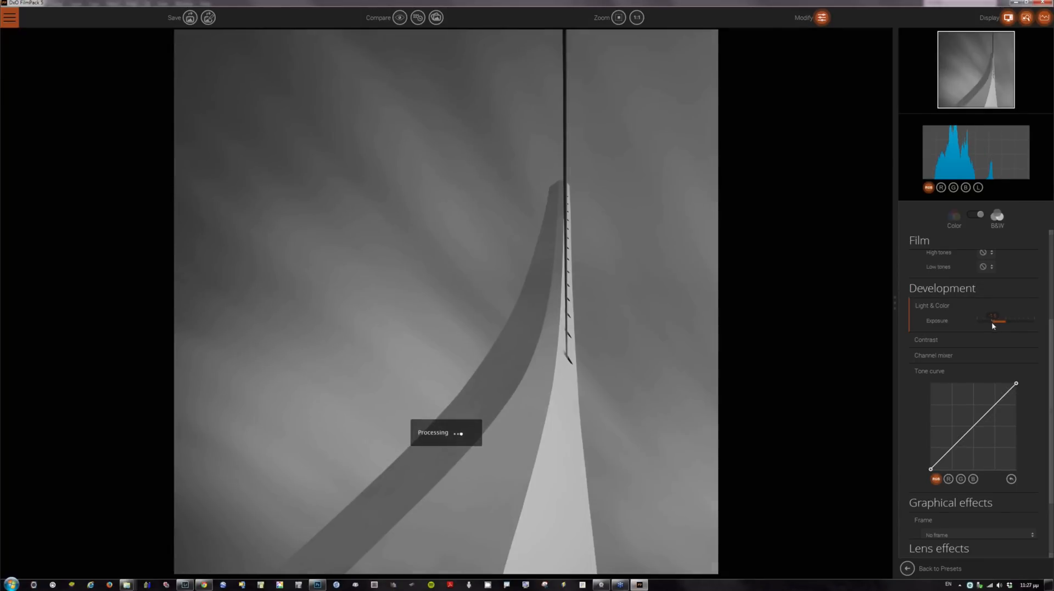
Darken the photo with the RGB tone curve by moving the black point inward and lowering the white point
{"action": "left_click_drag", "start_coordinate": [931, 469], "coordinate": [936, 470]}
{"action": "left_click_drag", "start_coordinate": [1016, 383], "coordinate": [1023, 400]}
Try the Vignetting blur lens effect at weak and stronger intensities and bring the blur back to zero
{"action": "scroll", "coordinate": [1012, 494], "scroll_direction": "down", "scroll_amount": 3}
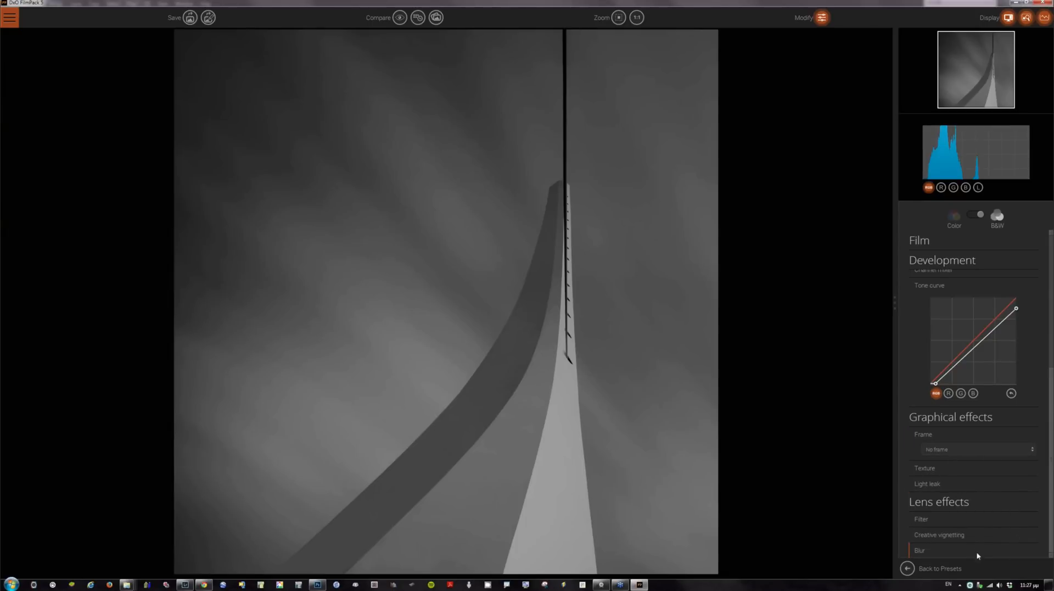
{"action": "left_click", "coordinate": [955, 550]}
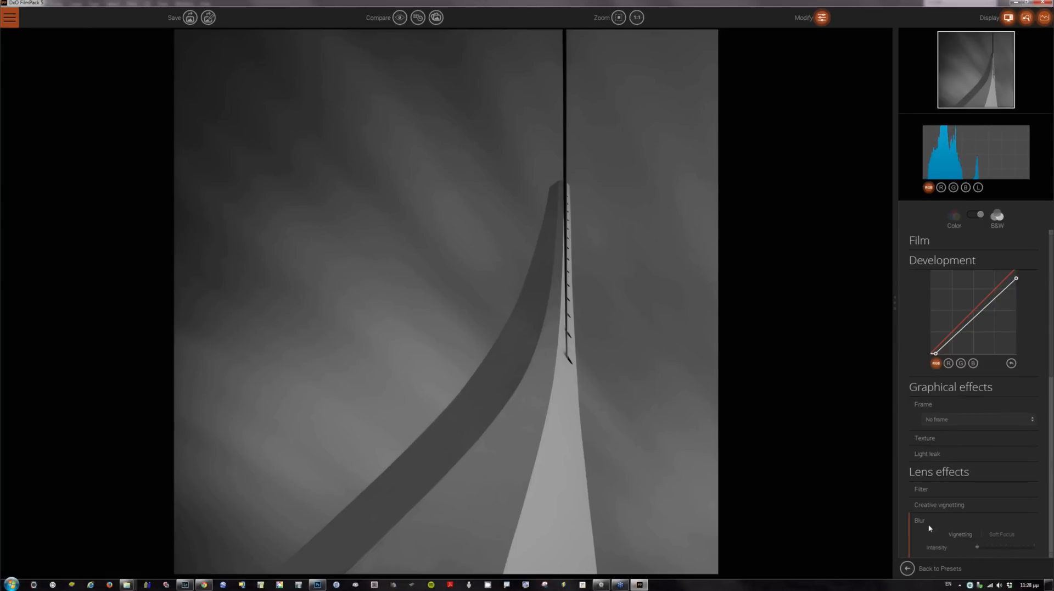
{"action": "left_click", "coordinate": [979, 547]}
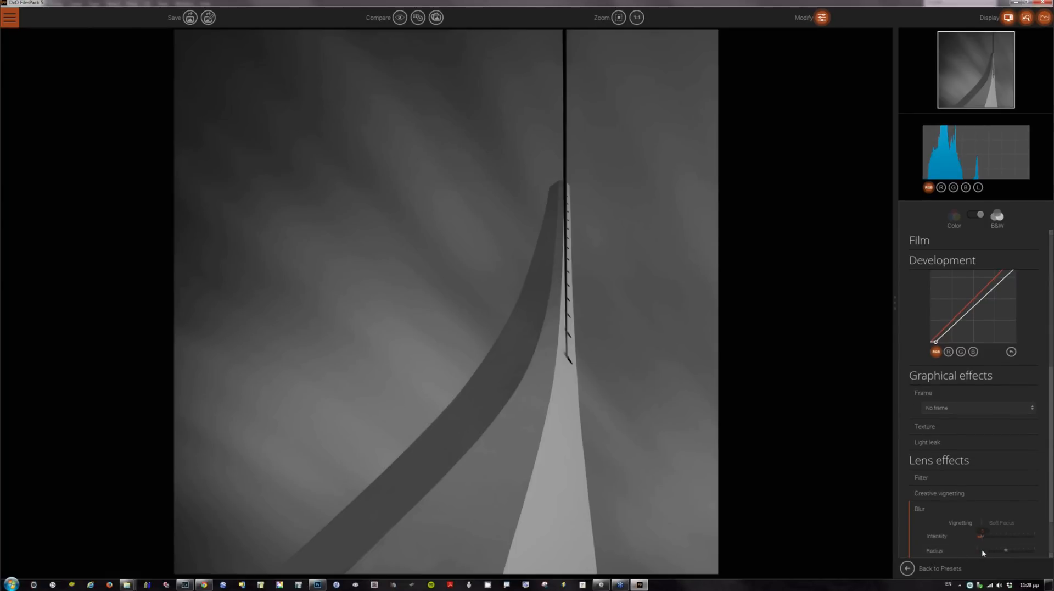
{"action": "left_click", "coordinate": [1000, 474]}
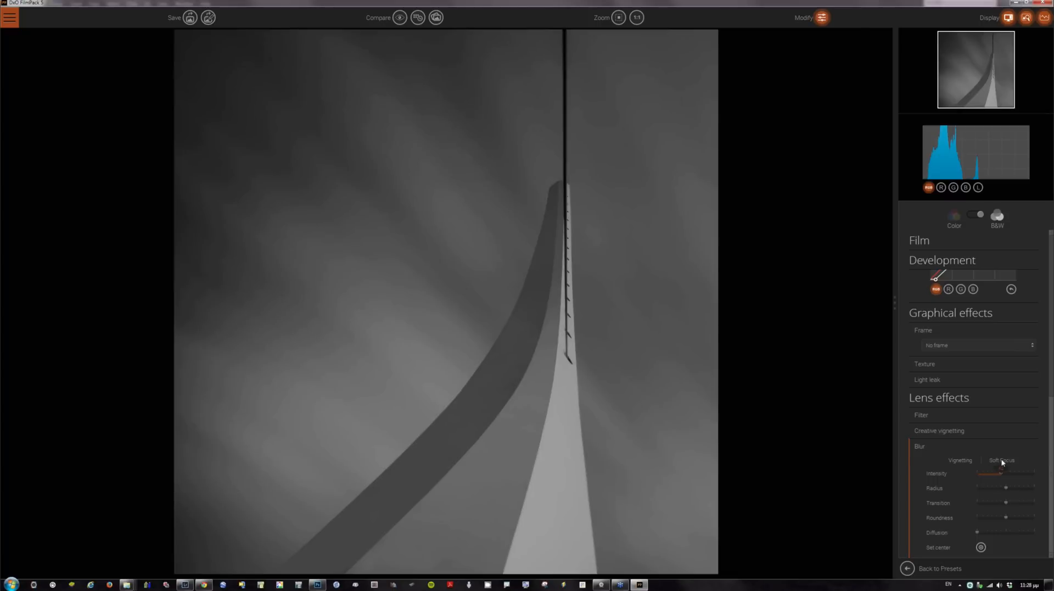
{"action": "left_click_drag", "start_coordinate": [1000, 471], "coordinate": [967, 433]}
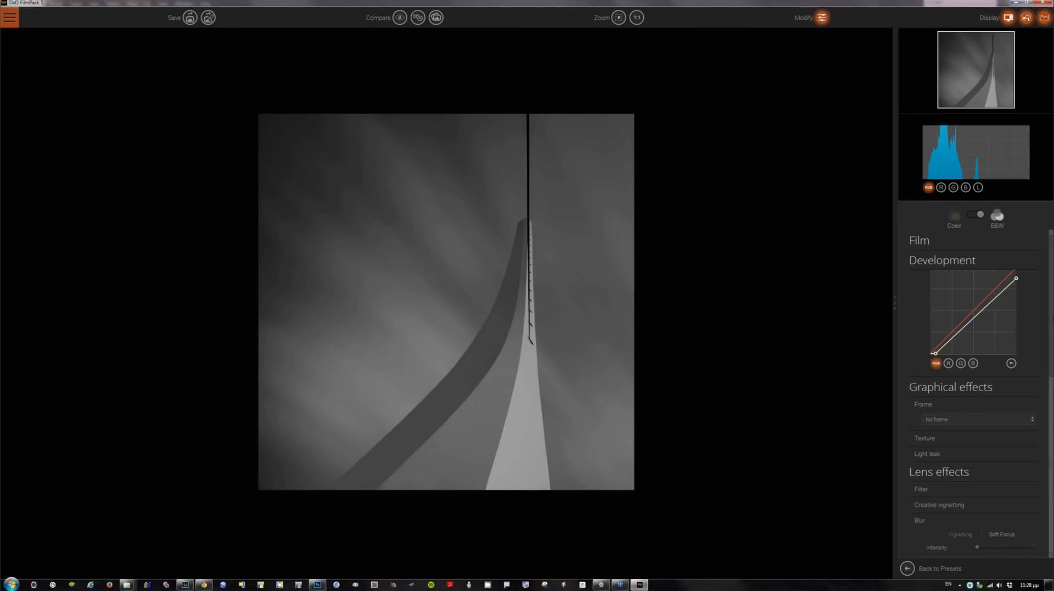
Save the black-and-white FilmPack rendering to the layer and return to Photoshop
{"action": "scroll", "coordinate": [1051, 440], "scroll_direction": "up", "scroll_amount": 5}
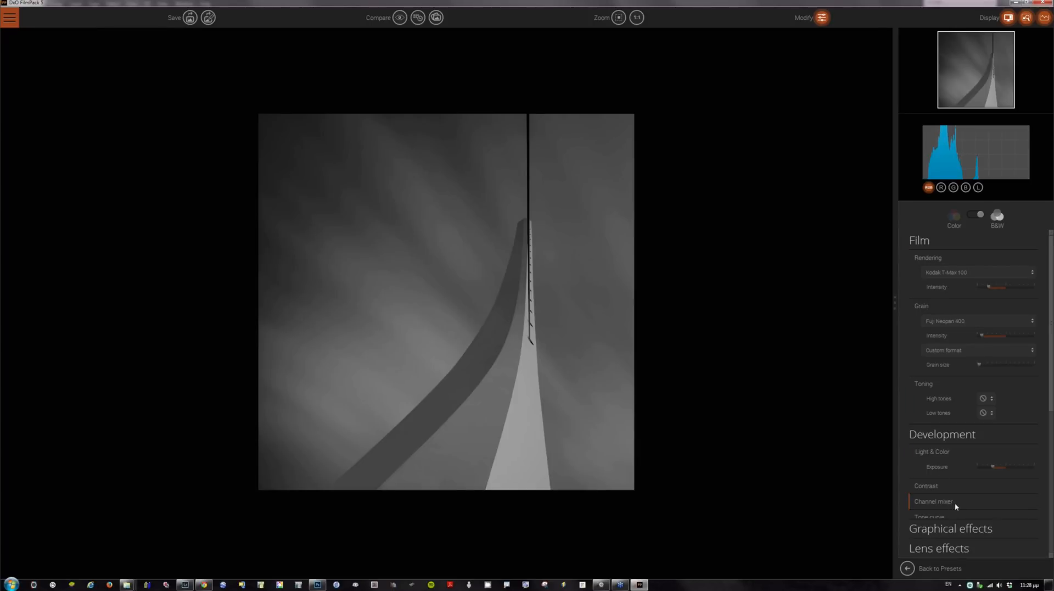
{"action": "left_click", "coordinate": [189, 18]}
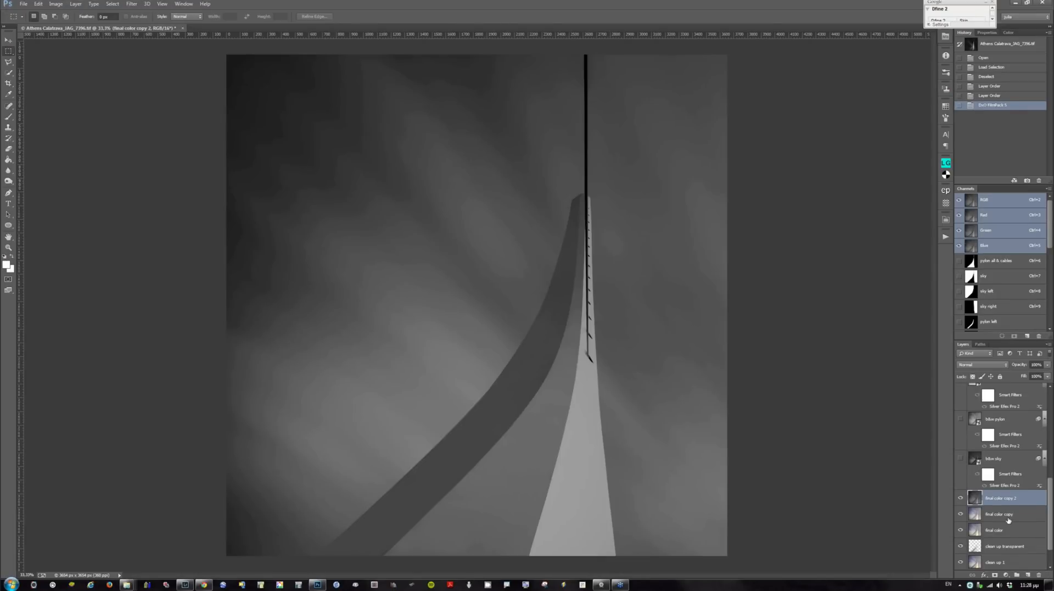
Move the b&w initial layer directly above the final color copy 2 layer
{"action": "left_click", "coordinate": [1009, 518]}
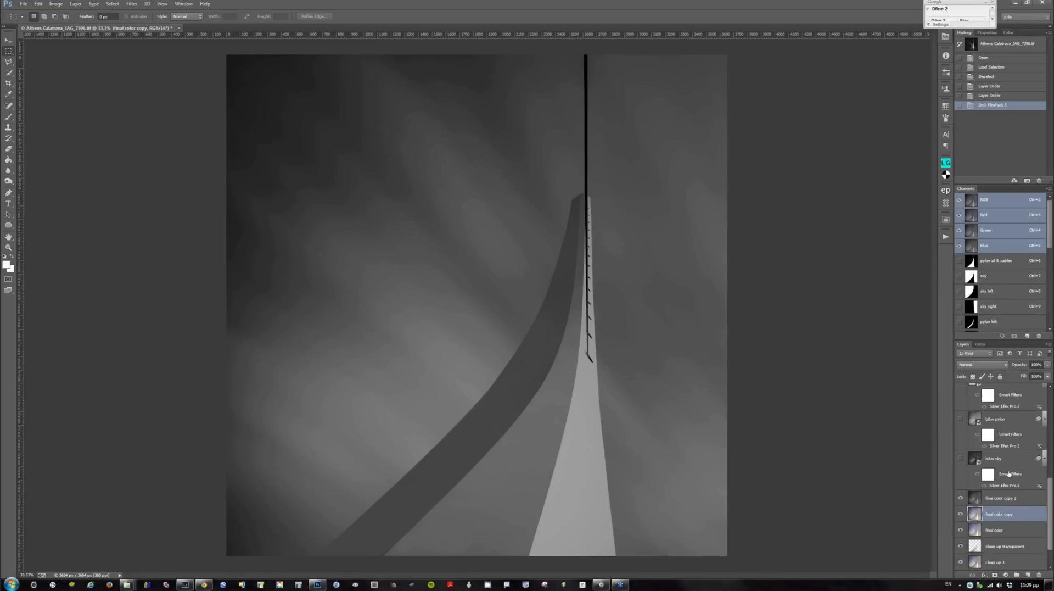
{"action": "scroll", "coordinate": [1010, 414], "scroll_direction": "up", "scroll_amount": 3}
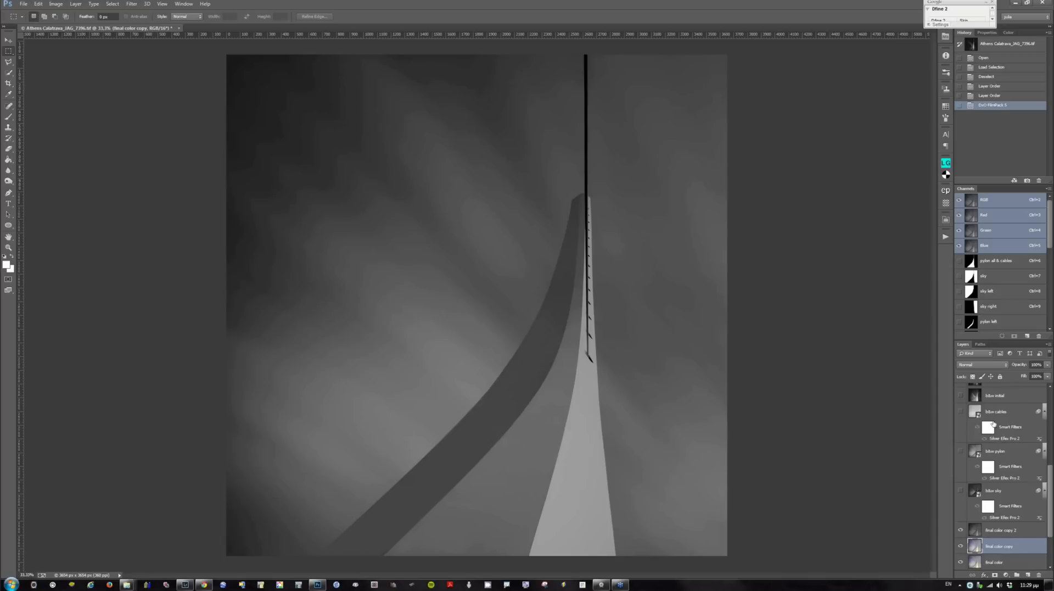
{"action": "left_click_drag", "start_coordinate": [1009, 416], "coordinate": [1011, 538]}
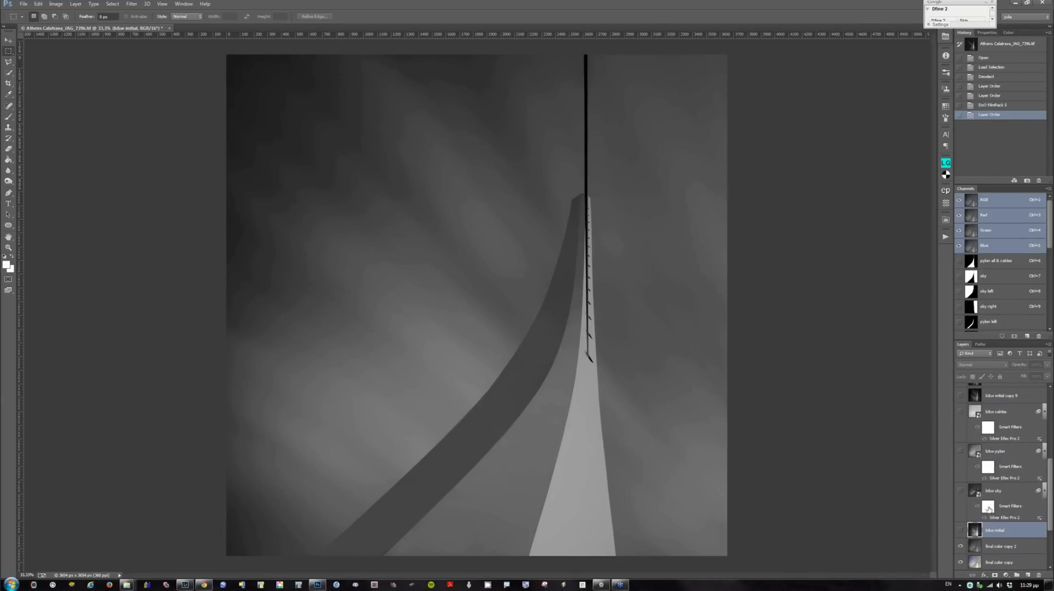
Show the b&w initial layer and mask it to the sky using the sky channel as the selection
{"action": "left_click", "coordinate": [960, 530]}
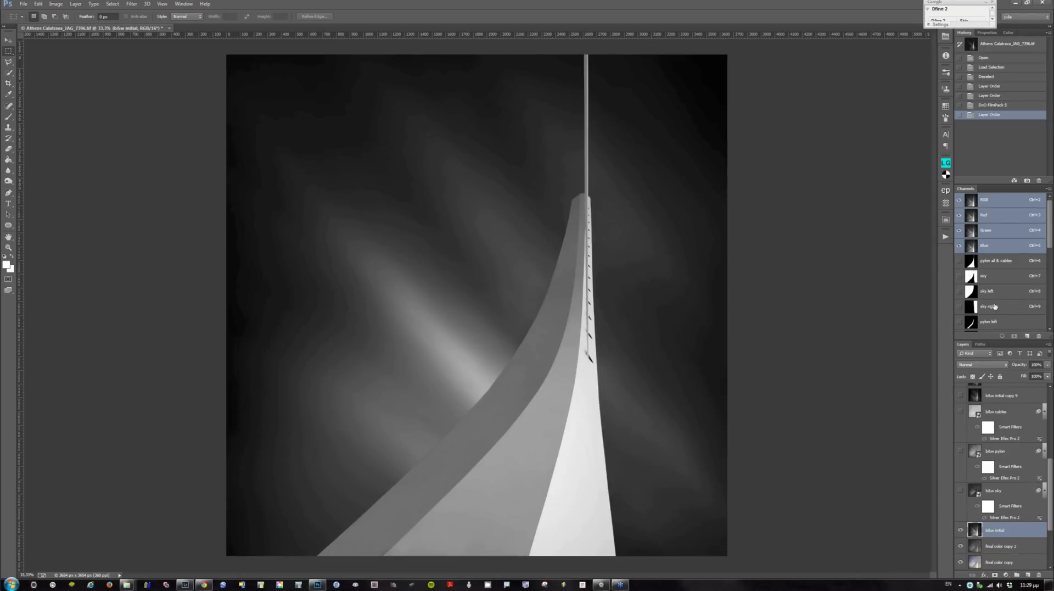
{"action": "left_click", "coordinate": [973, 278], "text": "ctrl"}
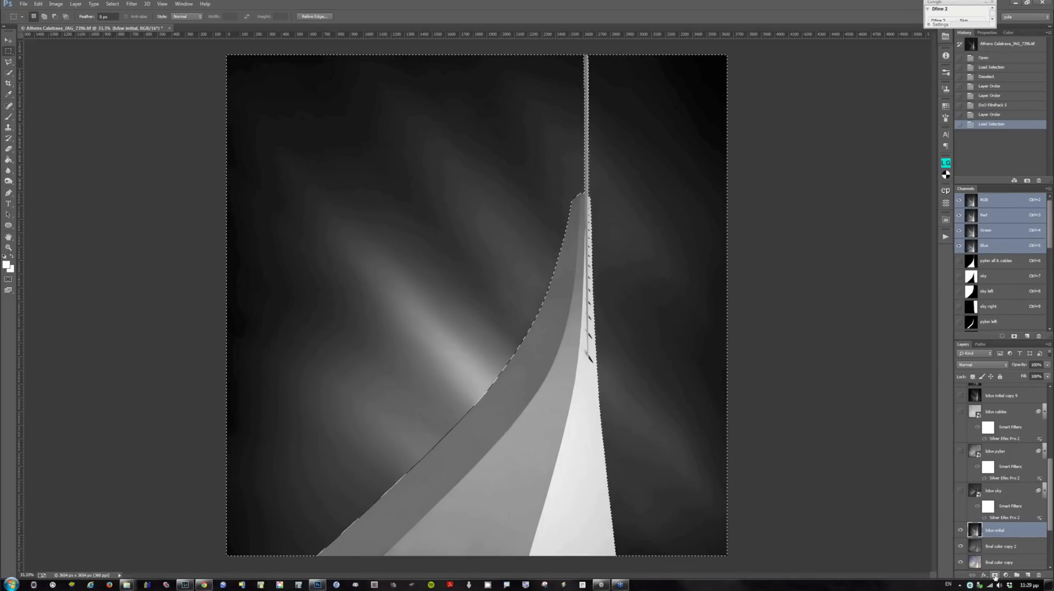
{"action": "left_click", "coordinate": [994, 575]}
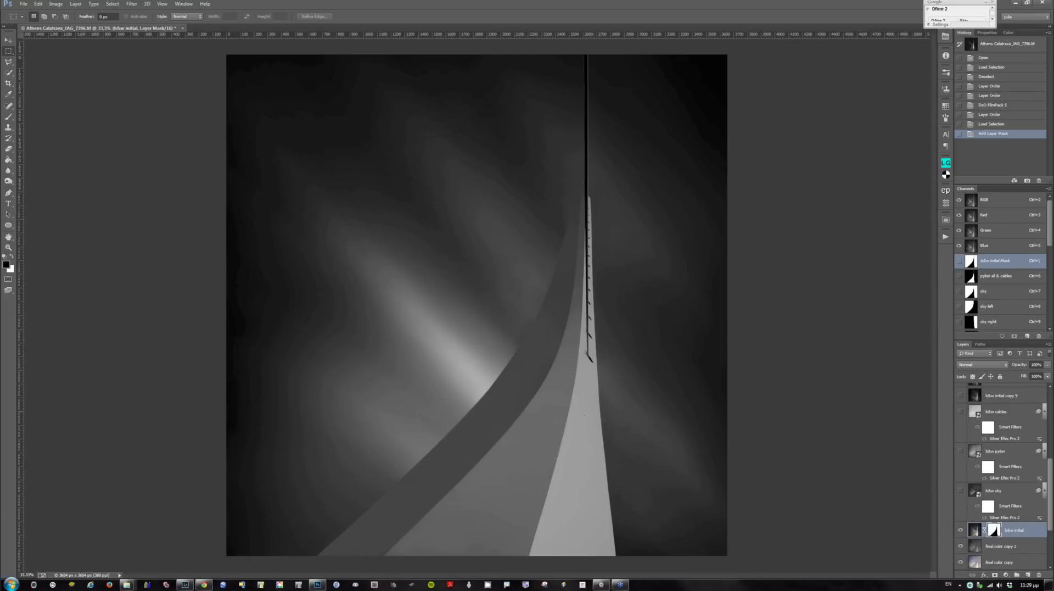
Load the pylon left channel as a selection, show the b&w sky layer and deselect
{"action": "scroll", "coordinate": [981, 265], "scroll_direction": "down", "scroll_amount": 3}
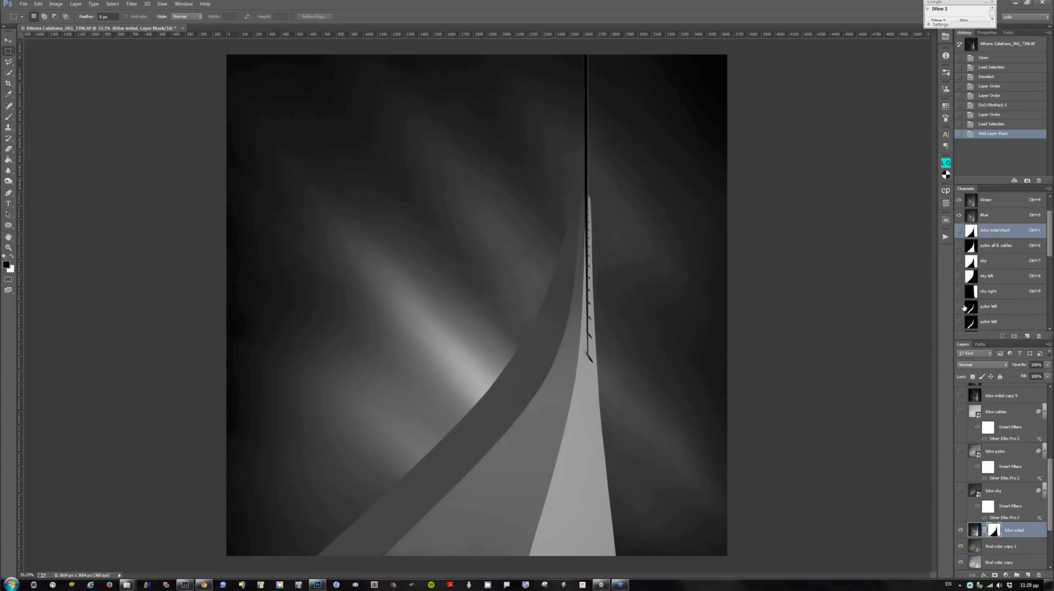
{"action": "left_click", "coordinate": [971, 295], "text": "ctrl"}
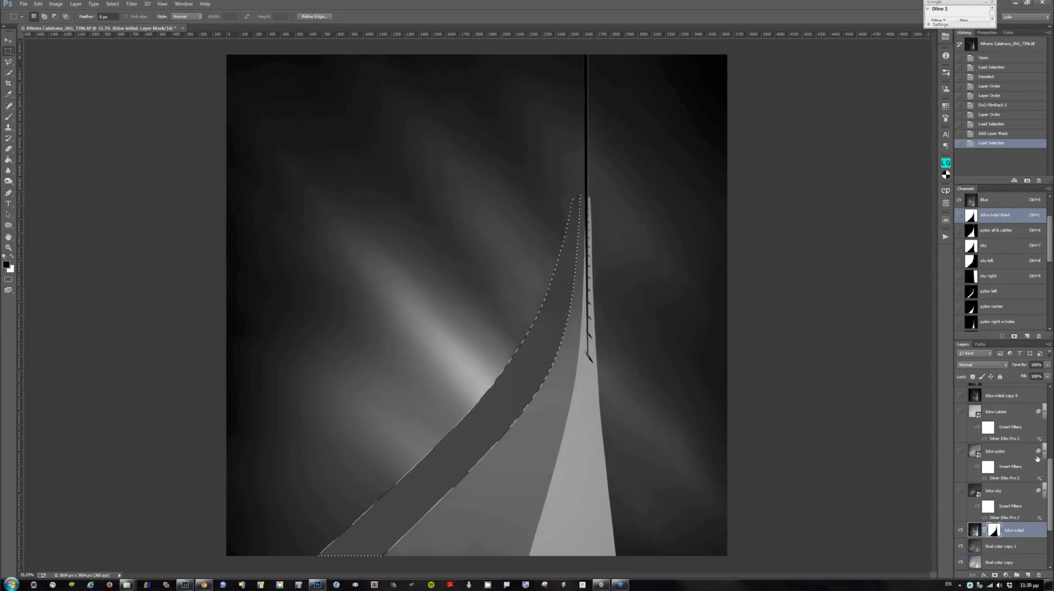
{"action": "left_click", "coordinate": [960, 490]}
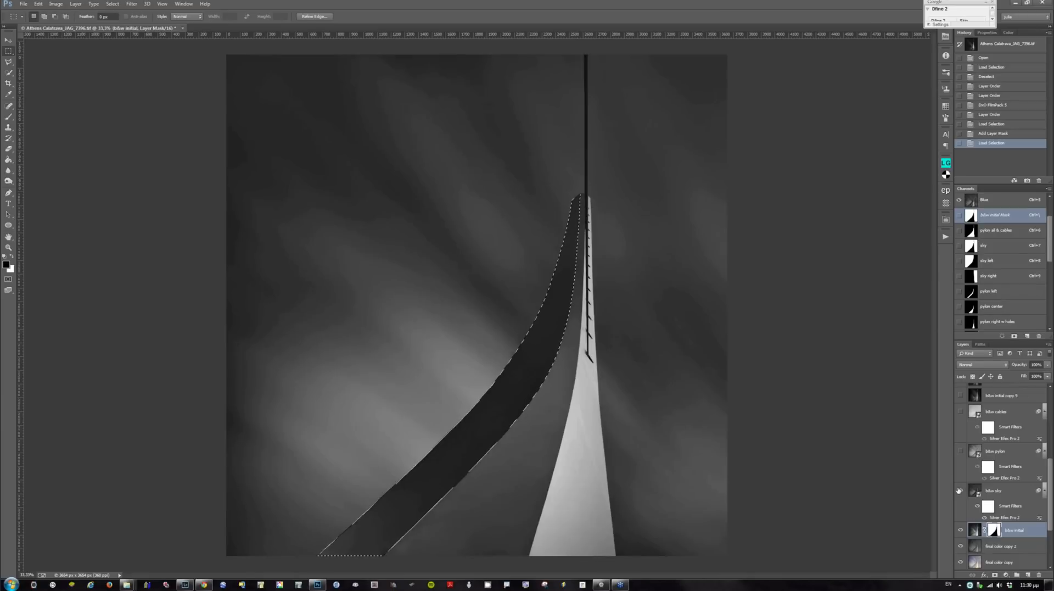
{"action": "key", "text": "ctrl+d"}
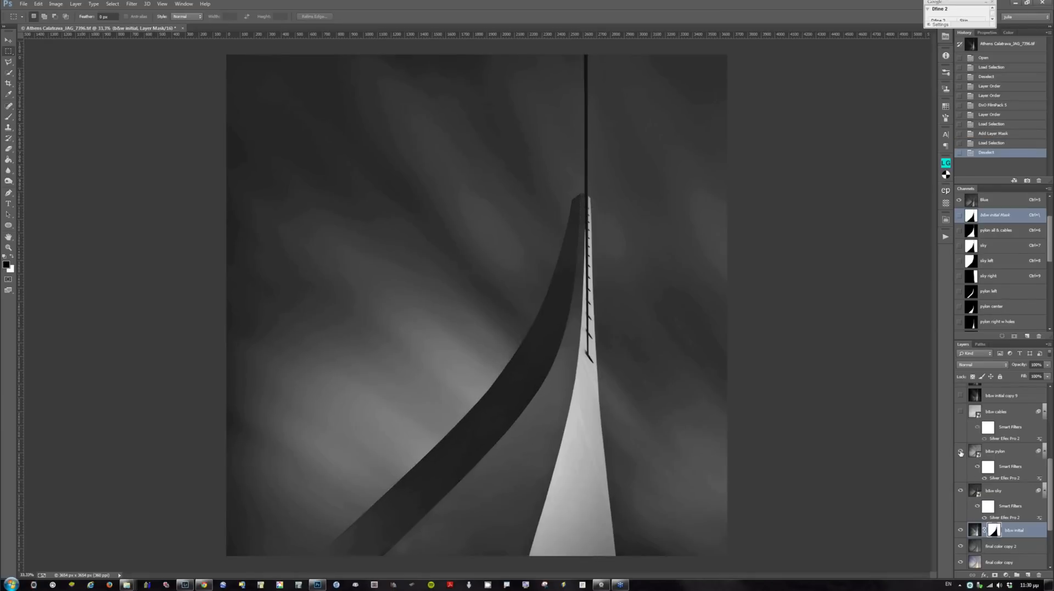
Show the black-and-white layers one after another from b&w pylon and b&w cables up to b&w initial copy 17
{"action": "left_click", "coordinate": [960, 452]}
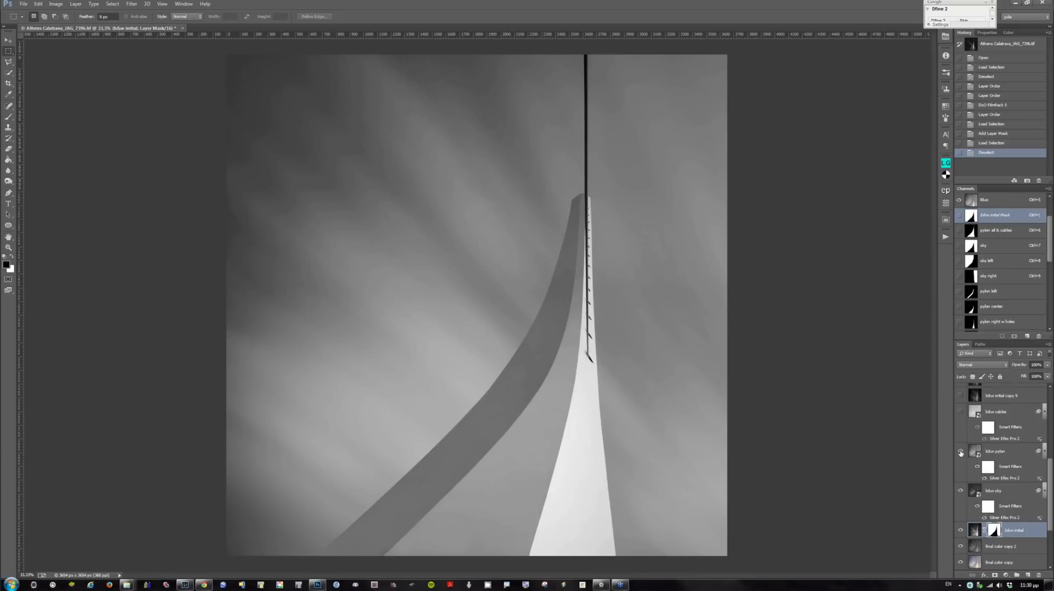
{"action": "scroll", "coordinate": [960, 452], "scroll_direction": "up", "scroll_amount": 3}
{"action": "left_click", "coordinate": [961, 453]}
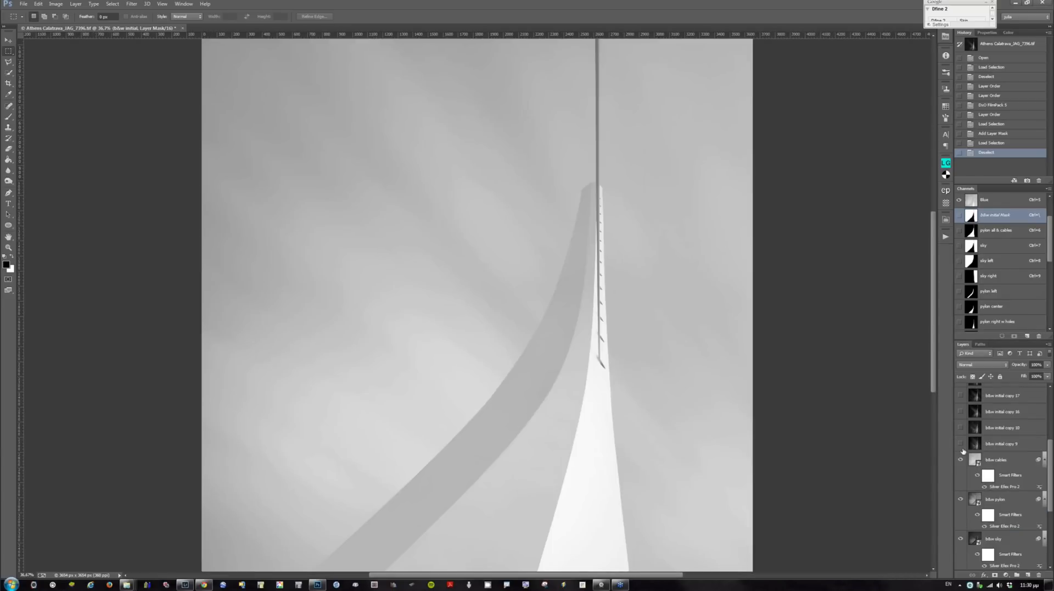
{"action": "left_click", "coordinate": [962, 450]}
{"action": "scroll", "coordinate": [961, 455], "scroll_direction": "up", "scroll_amount": 2}
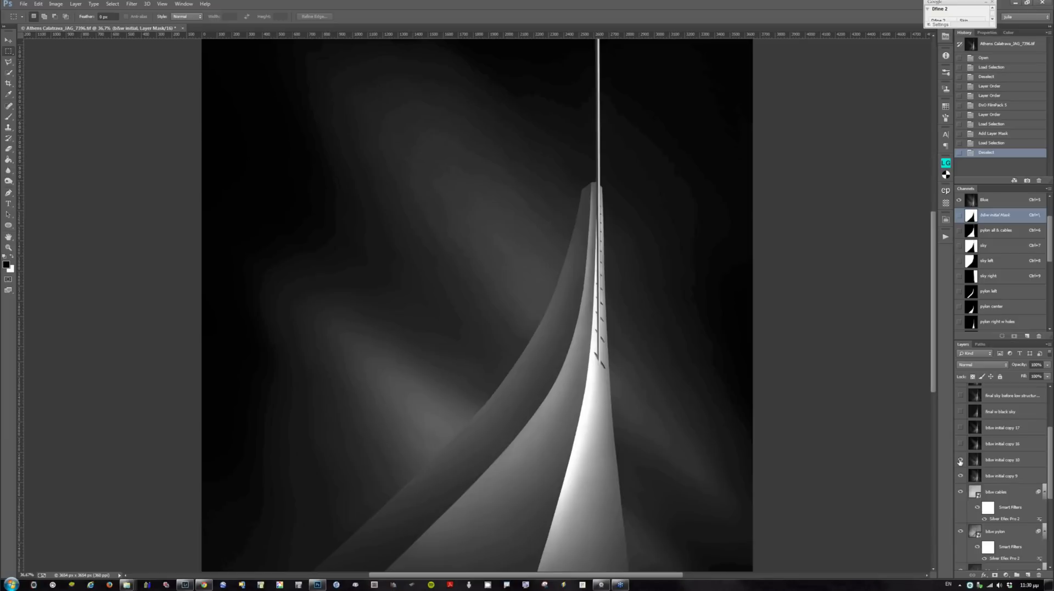
{"action": "left_click", "coordinate": [960, 445]}
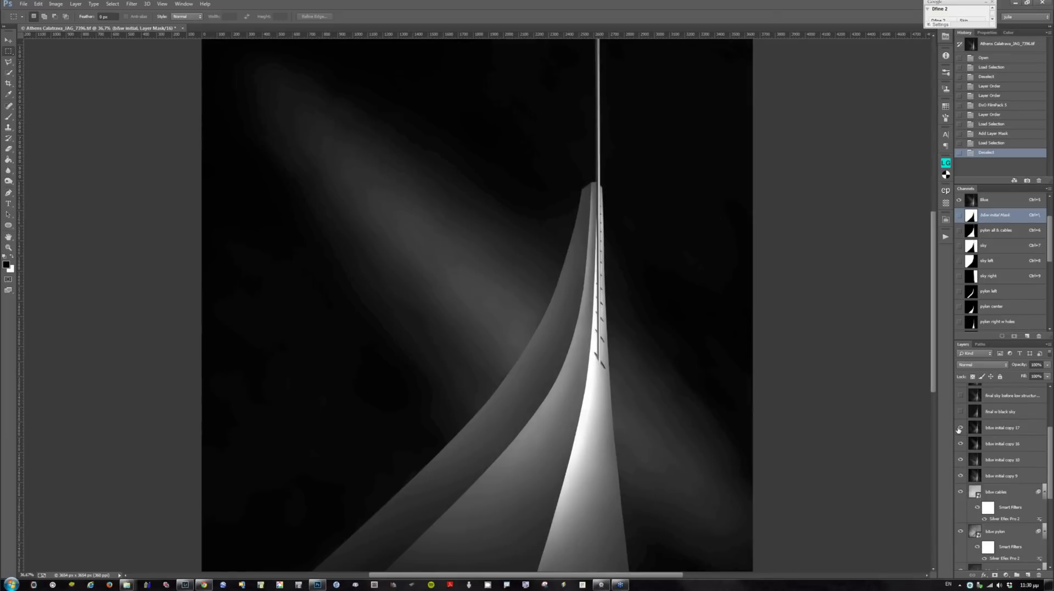
{"action": "left_click", "coordinate": [959, 427]}
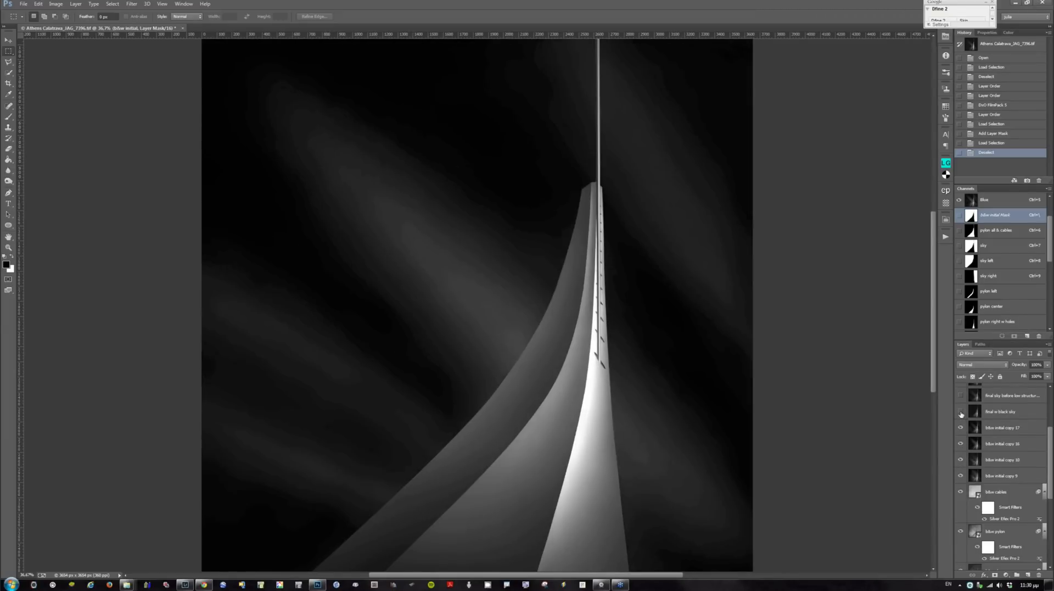
Show the final layers one after another from final w black sky up to final w grain sky & pylon
{"action": "left_click", "coordinate": [959, 411]}
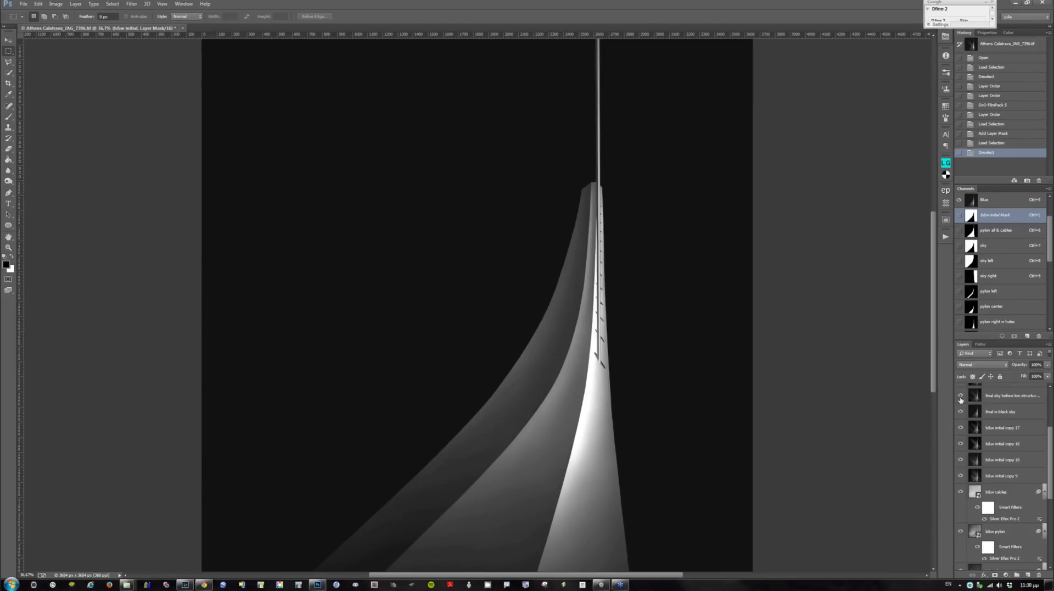
{"action": "scroll", "coordinate": [960, 399], "scroll_direction": "up", "scroll_amount": 5}
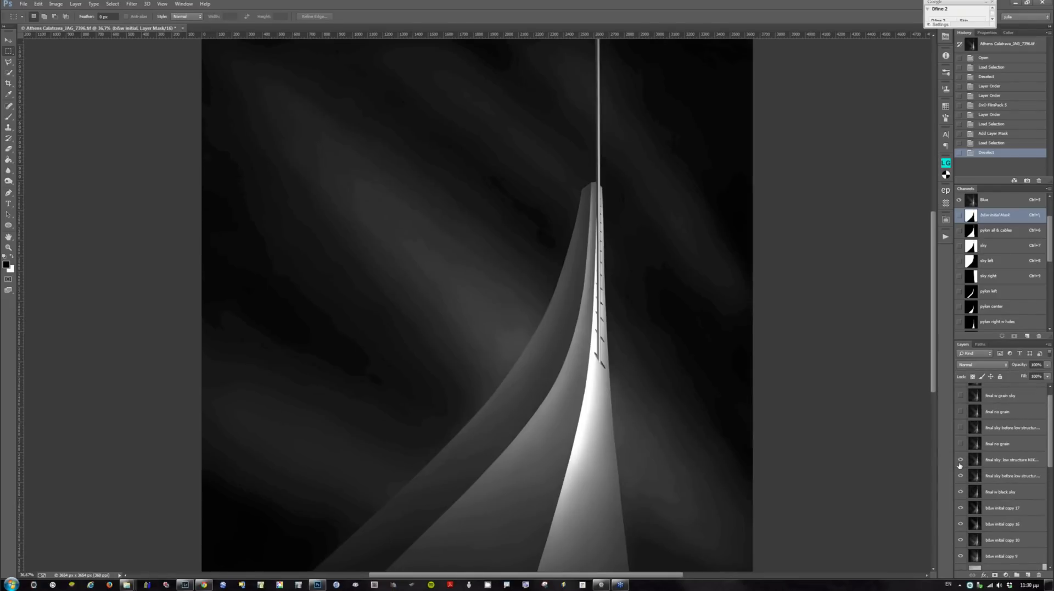
{"action": "left_click_drag", "start_coordinate": [960, 444], "coordinate": [960, 428]}
{"action": "left_click", "coordinate": [960, 411]}
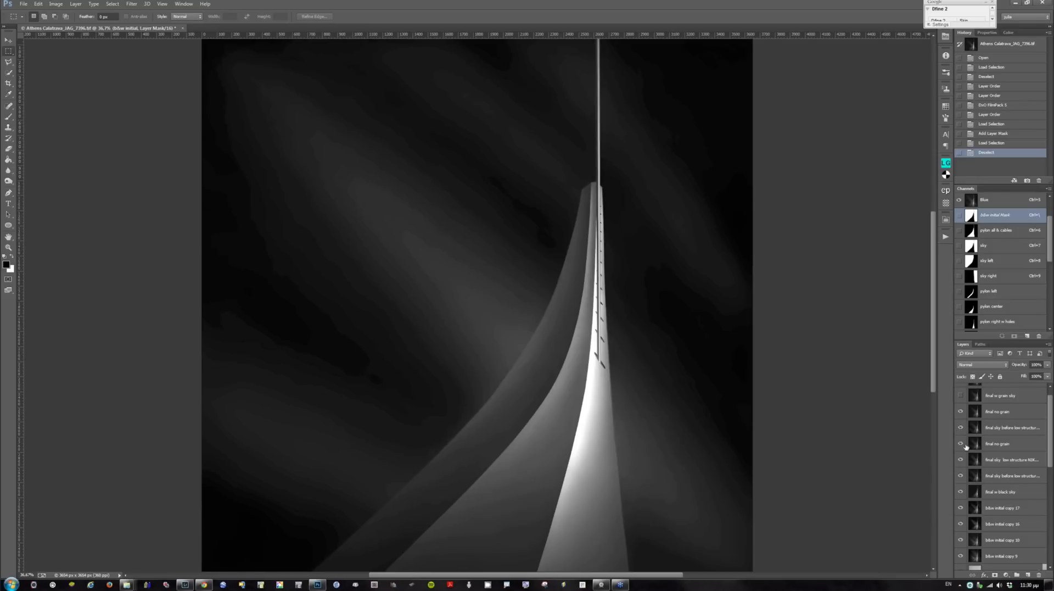
{"action": "scroll", "coordinate": [964, 450], "scroll_direction": "down", "scroll_amount": 3}
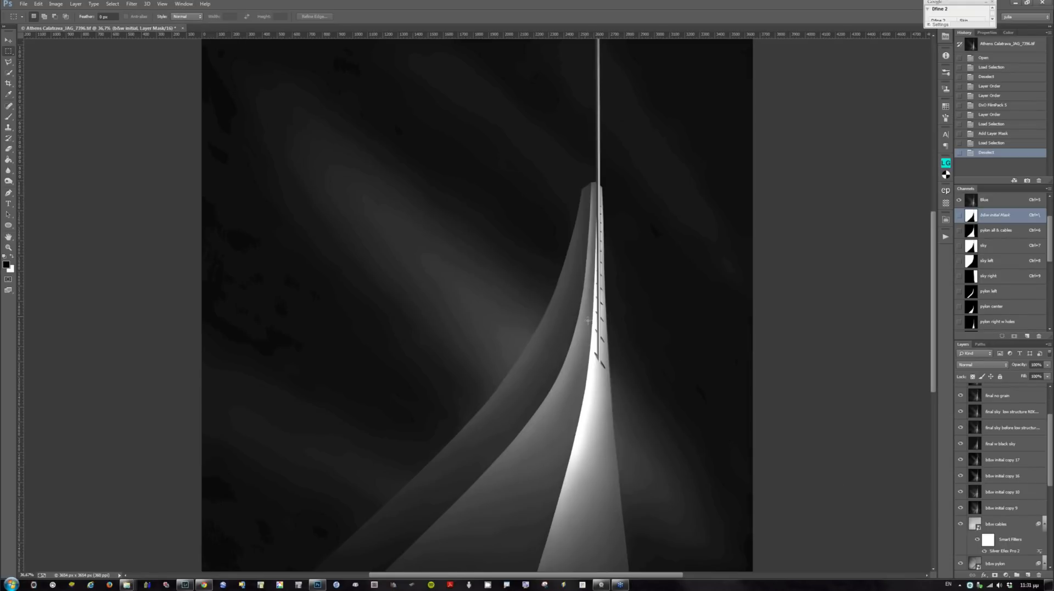
{"action": "scroll", "coordinate": [1018, 468], "scroll_direction": "up", "scroll_amount": 3}
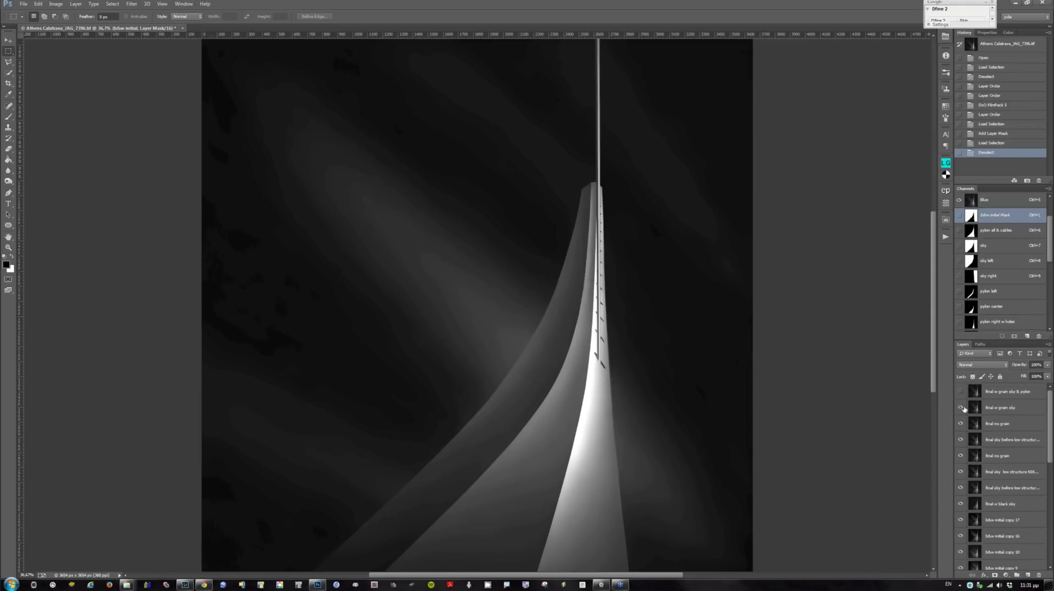
{"action": "left_click", "coordinate": [959, 392]}
Select the final w grain sky & pylon layer at the top of the layer stack
{"action": "left_click", "coordinate": [132, 4]}
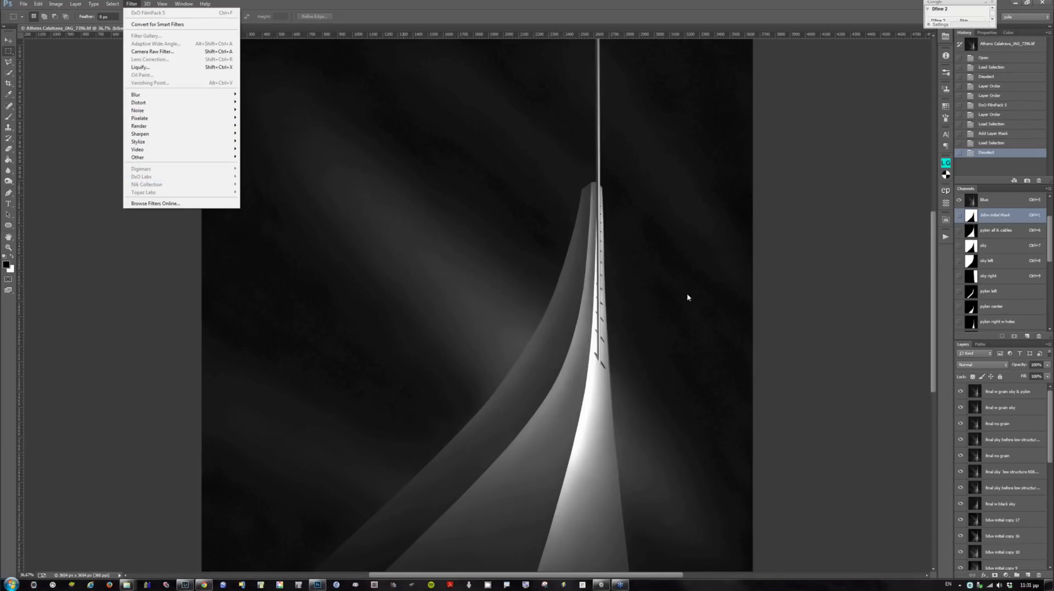
{"action": "left_click", "coordinate": [857, 345]}
{"action": "left_click", "coordinate": [1007, 391]}
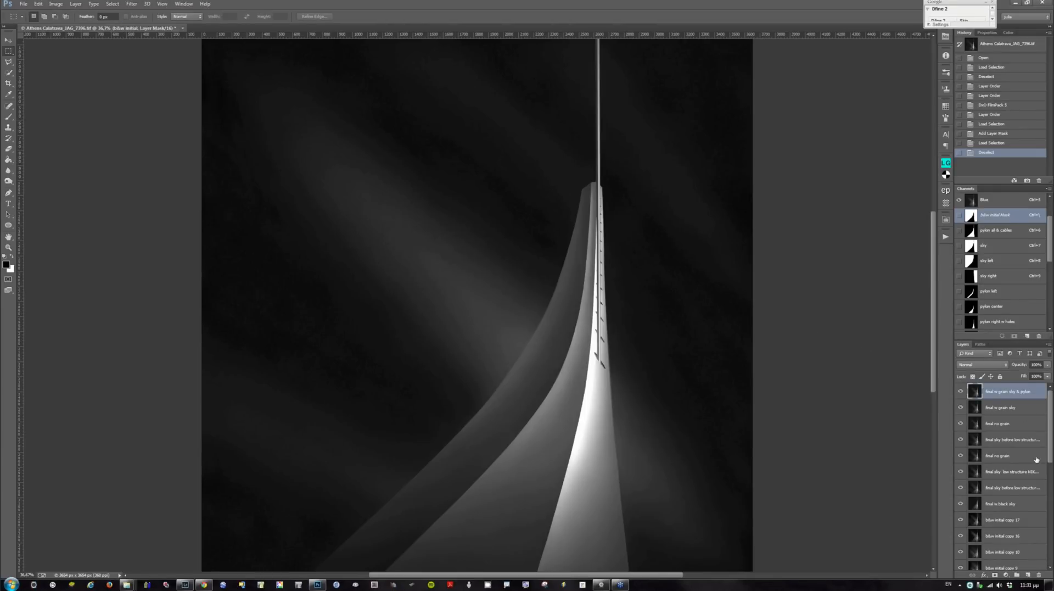
{"action": "scroll", "coordinate": [1007, 467], "scroll_direction": "down", "scroll_amount": 10}
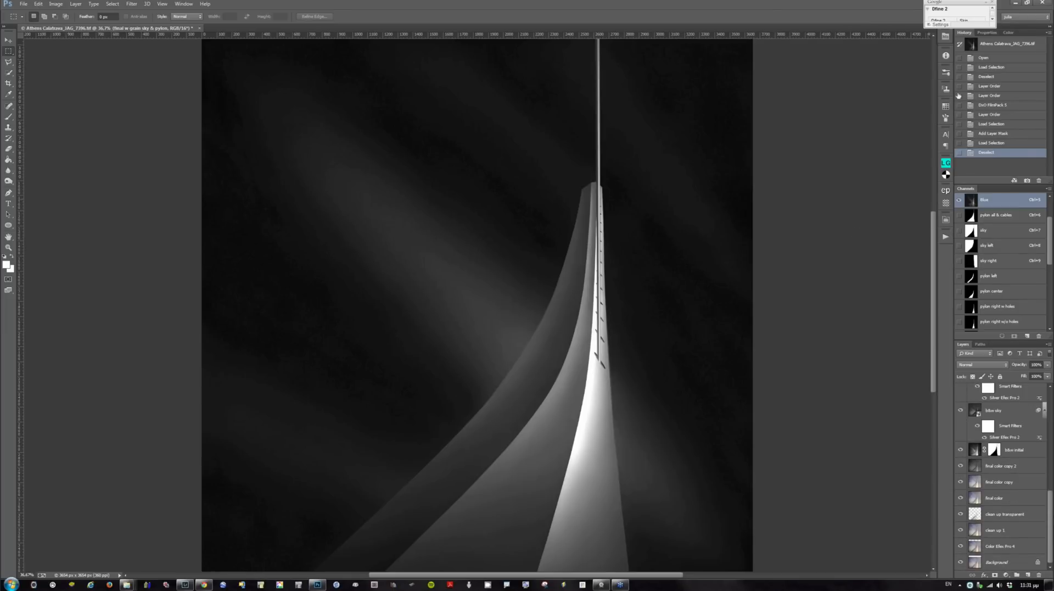
Switch to Lightroom and display the colour virtual copy (Copy 1) of the Athens Calatrava_JAG_7396.NEF photo in Develop
{"action": "left_click", "coordinate": [189, 585]}
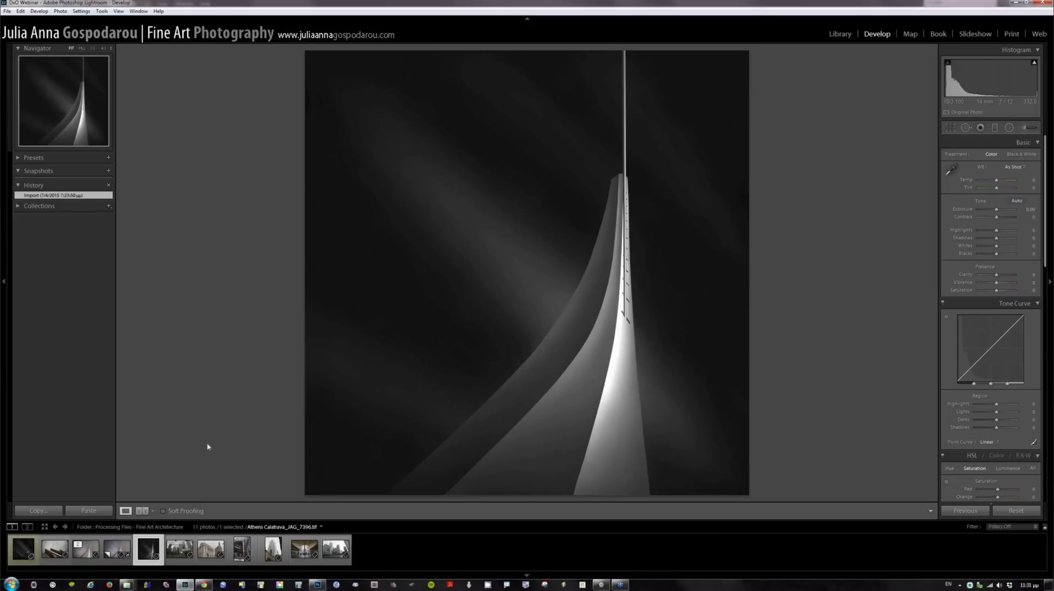
{"action": "left_click", "coordinate": [114, 557]}
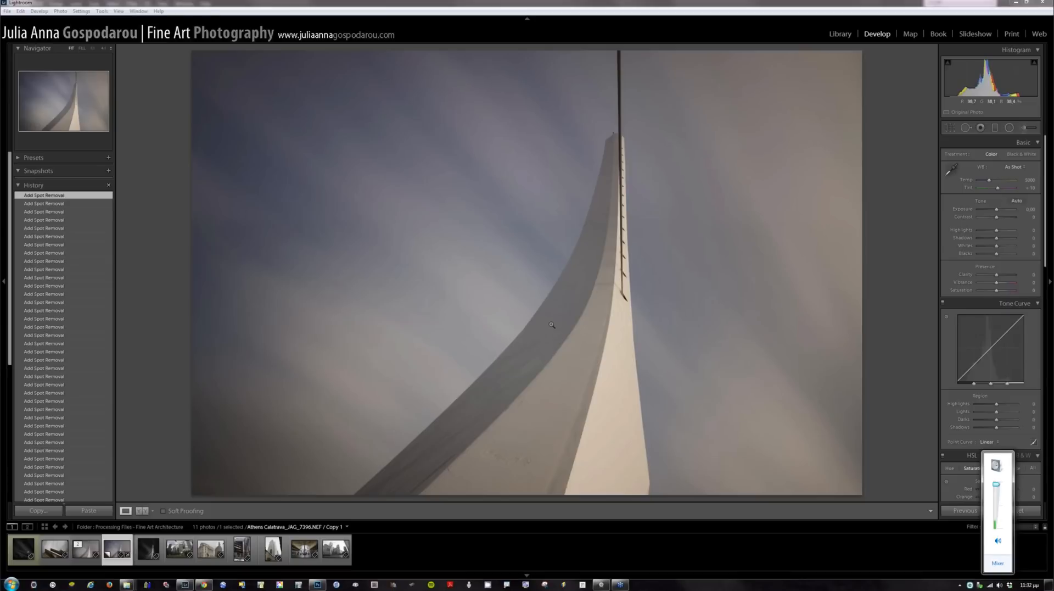
{"action": "left_click", "coordinate": [175, 366]}
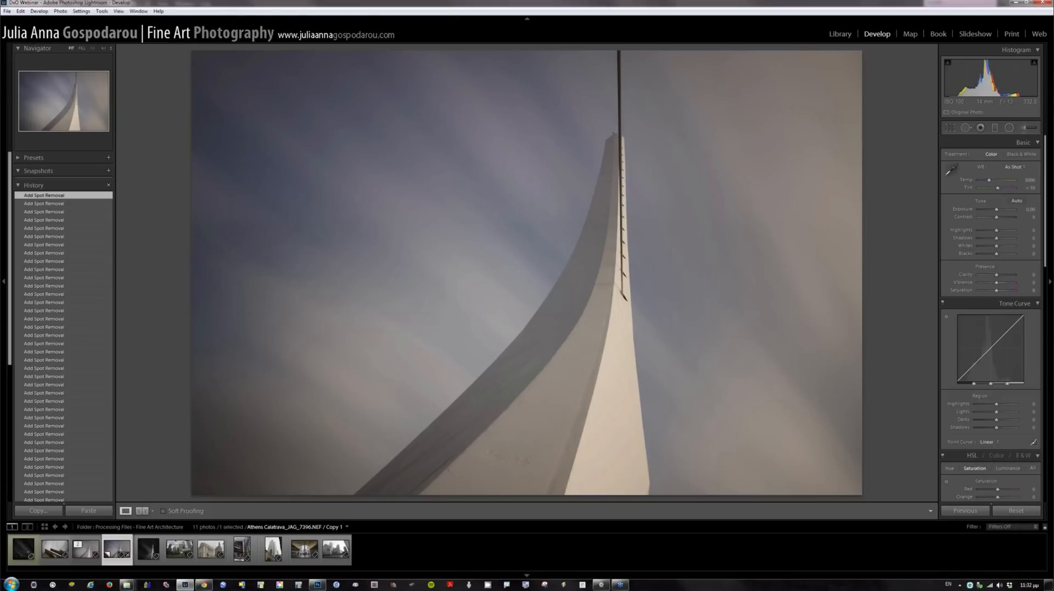
Show the Presentation Fine Art Photography folder in the Library grid and browse to its closing presentation slides
{"action": "key", "text": "g"}
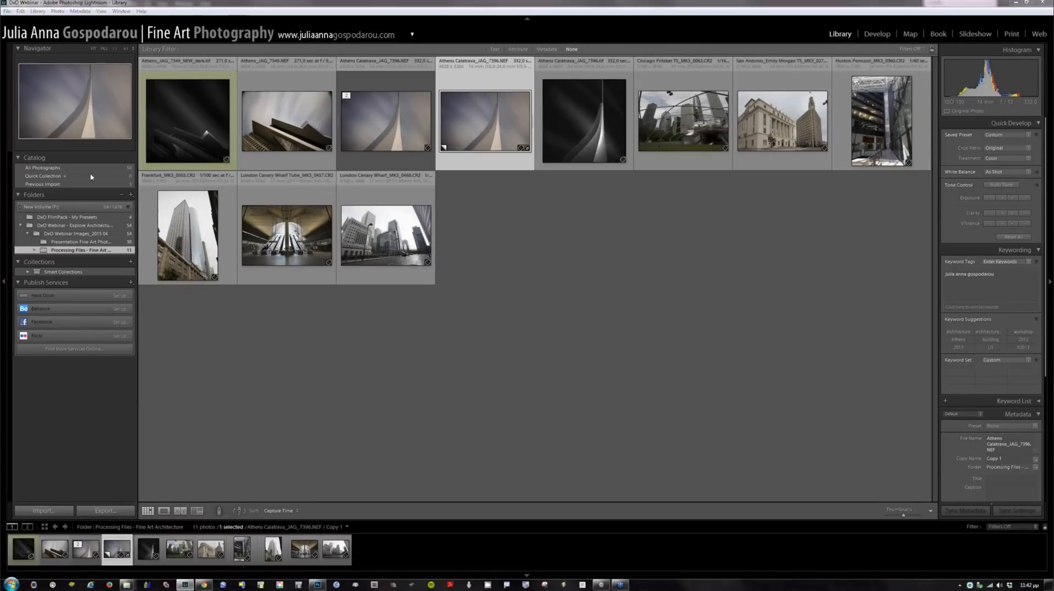
{"action": "left_click", "coordinate": [107, 242]}
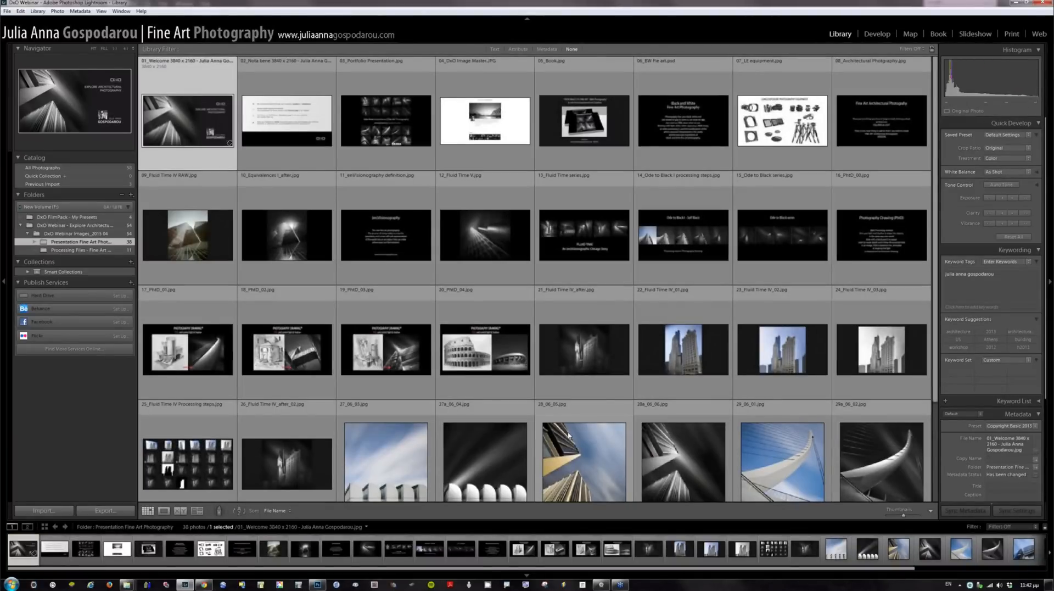
{"action": "scroll", "coordinate": [673, 466], "scroll_direction": "down", "scroll_amount": 2}
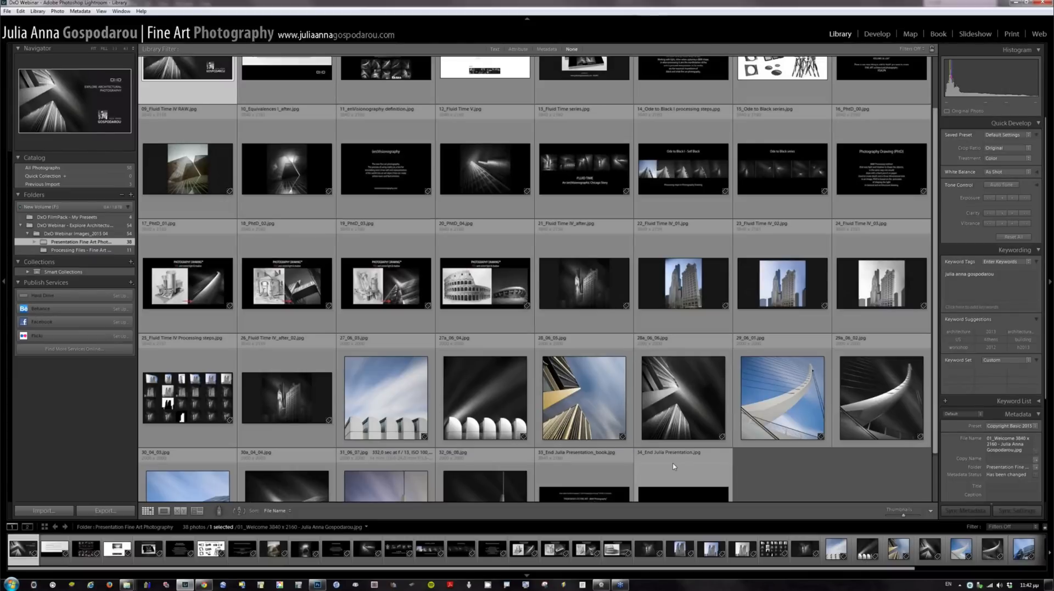